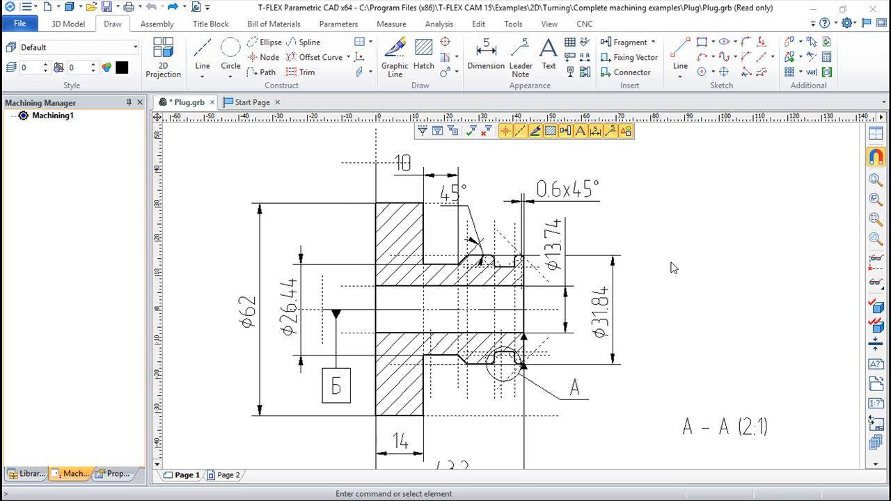
# Examine the plug's section drawing, focusing on the upper half of the profile from the flange to the grooved end
pyautogui.scroll(2, 506, 296)
pyautogui.scroll(-1, 505, 296)
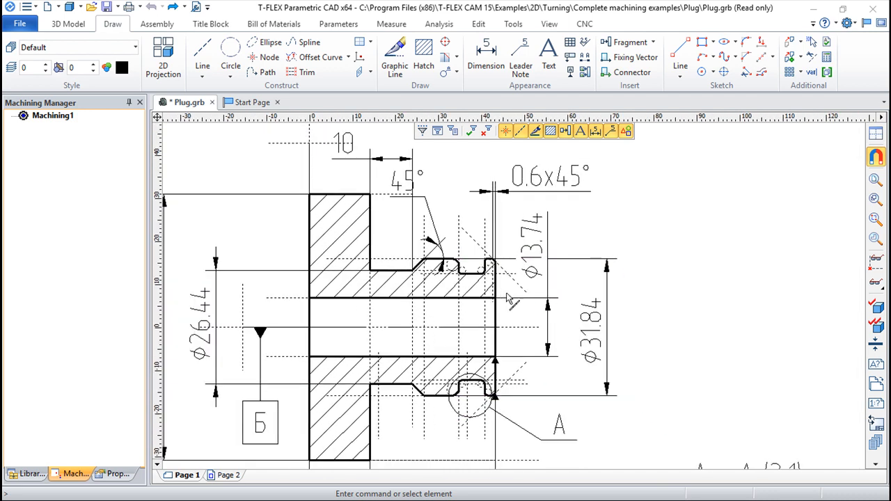
pyautogui.click(317, 251)
pyautogui.scroll(-2, 634, 260)
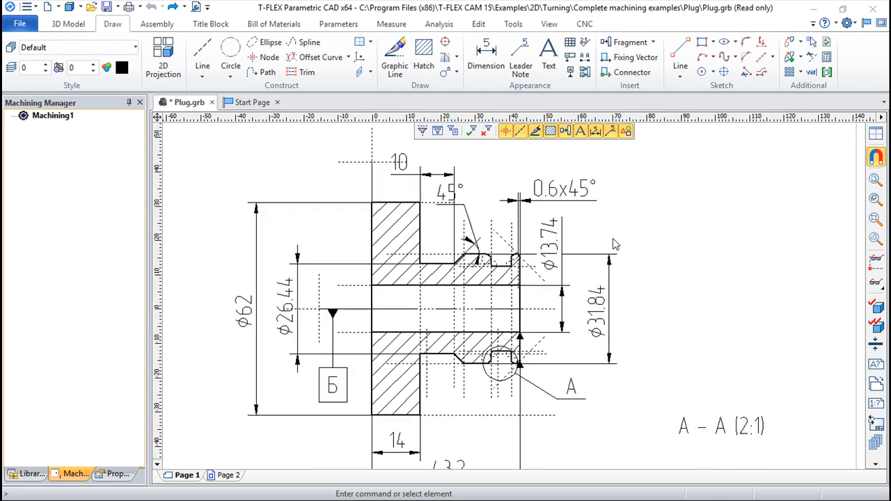
pyautogui.moveTo(586, 229); pyautogui.dragTo(629, 254, button='middle')
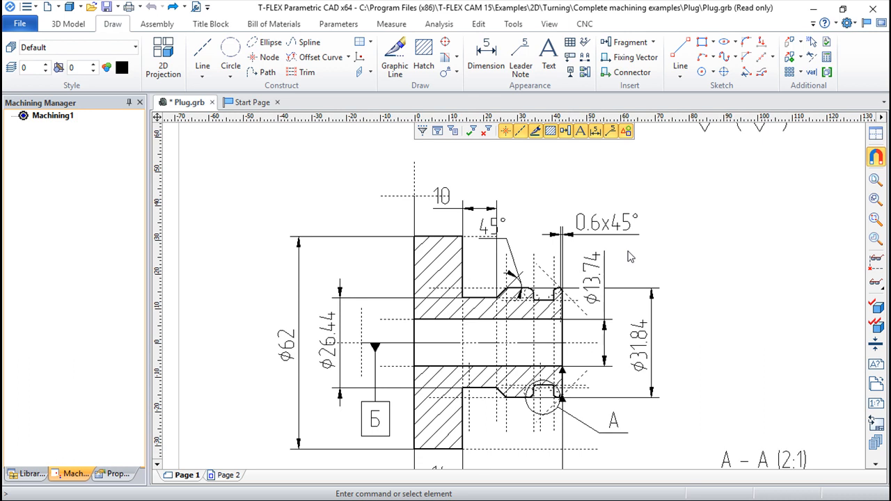
pyautogui.scroll(1, 628, 256)
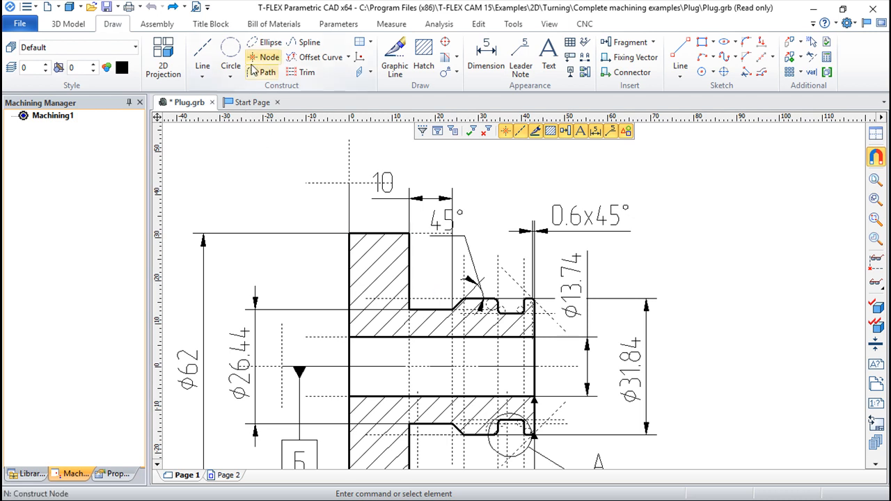
pyautogui.scroll(2, 430, 293)
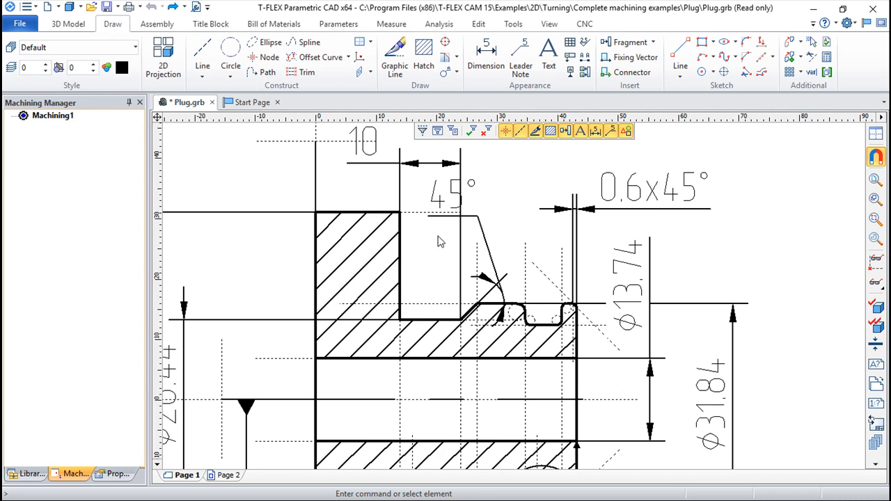
pyautogui.scroll(-2, 432, 280)
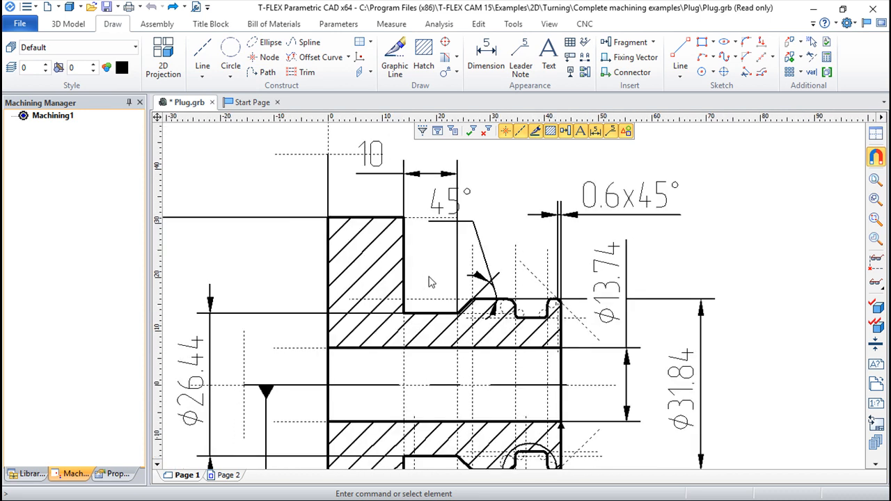
pyautogui.moveTo(425, 283); pyautogui.dragTo(413, 351, button='middle')
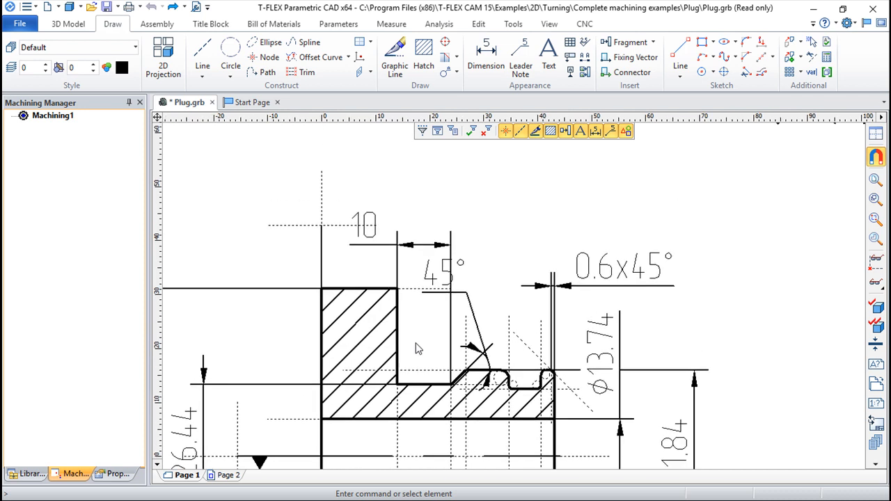
# Construct a horizontal line through the flange's upper outer edge and a vertical line through the plug's right end face
pyautogui.click(204, 56)
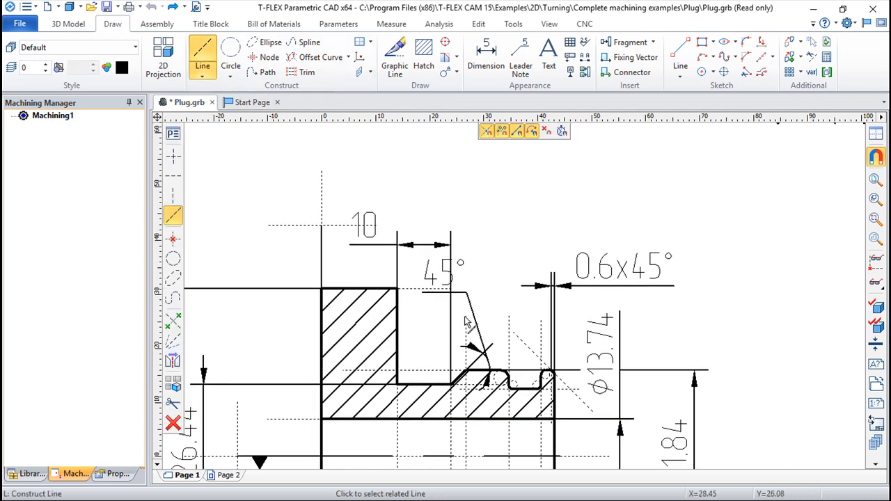
pyautogui.click(173, 185)
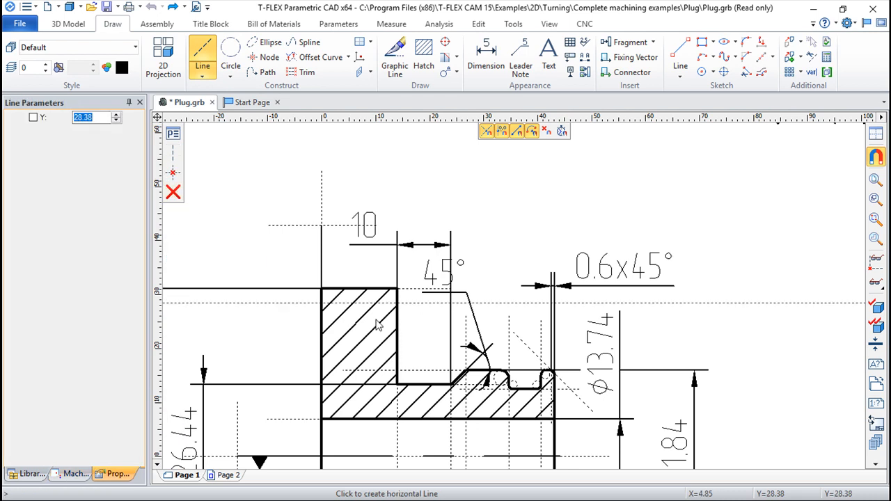
pyautogui.scroll(2, 401, 308)
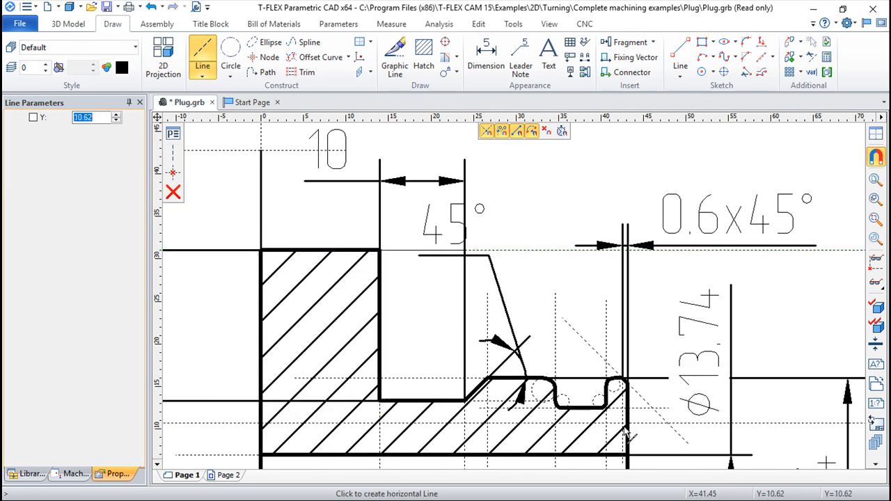
pyautogui.rightClick(211, 148)
pyautogui.click(174, 196)
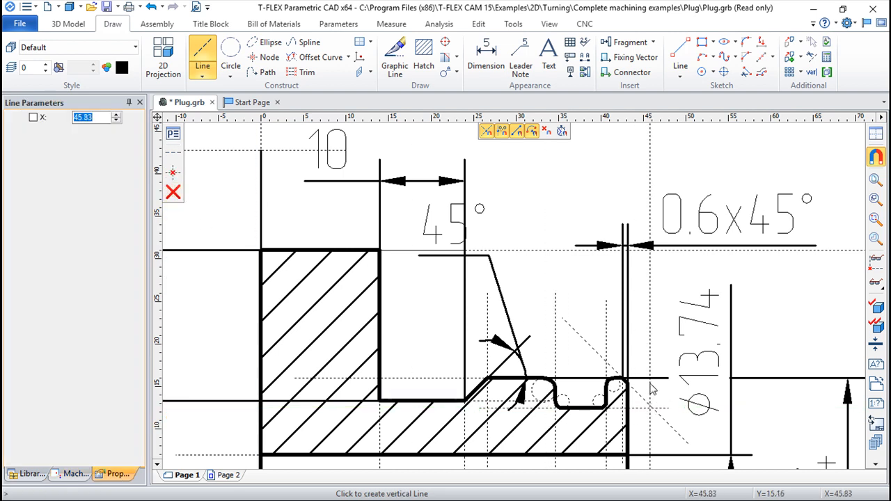
pyautogui.rightClick(652, 308)
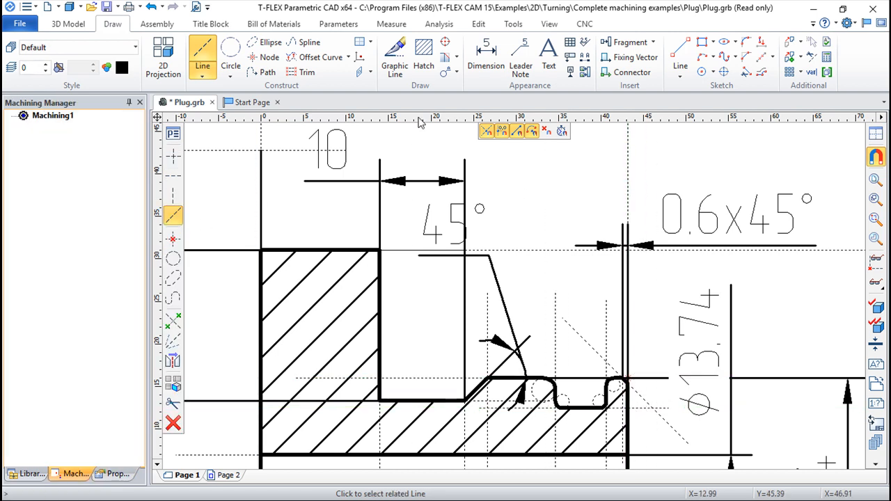
# Construct a path along the flange's upper edge, down its right face to the Ø31.84 level, and across to the plug's right end face
pyautogui.click(259, 74)
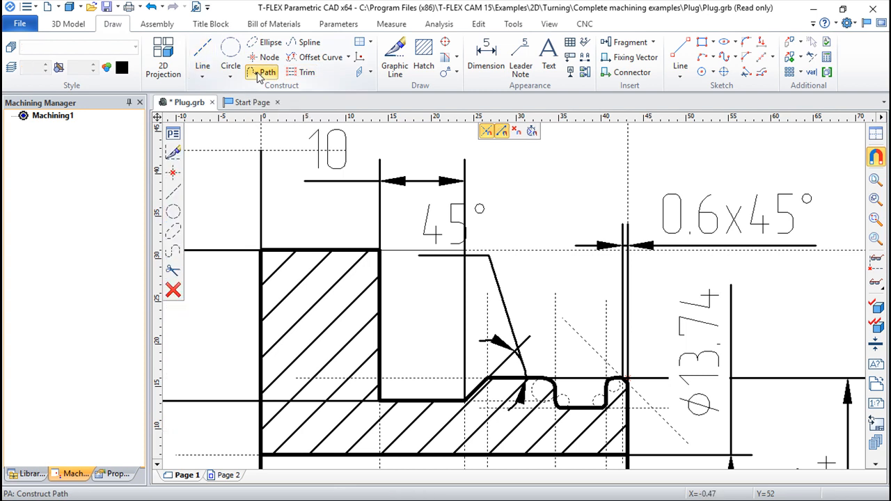
pyautogui.click(262, 250)
pyautogui.click(379, 250)
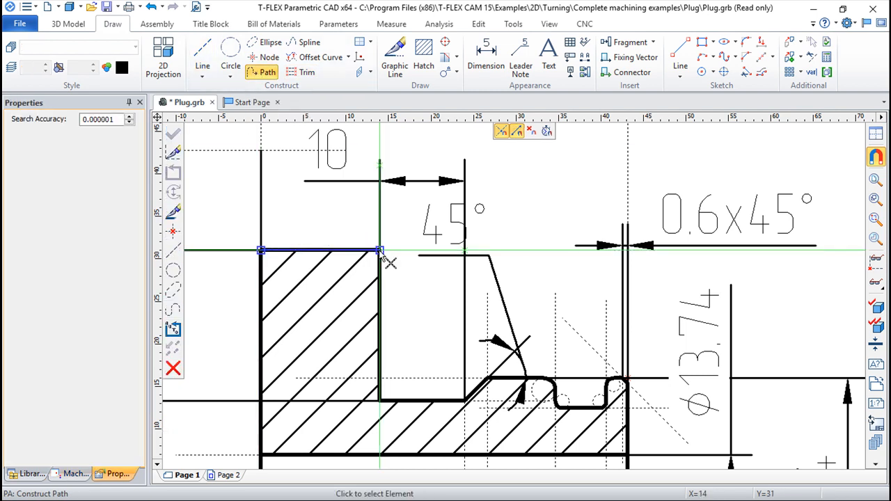
pyautogui.click(380, 378)
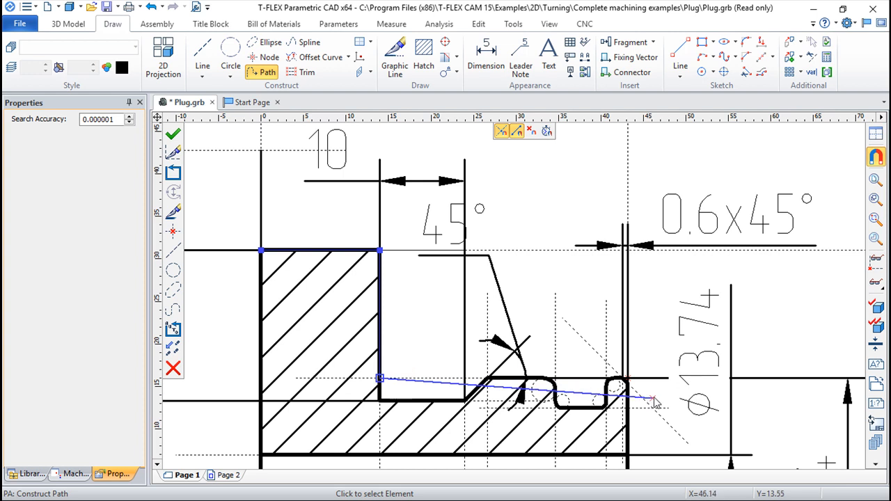
pyautogui.click(655, 354)
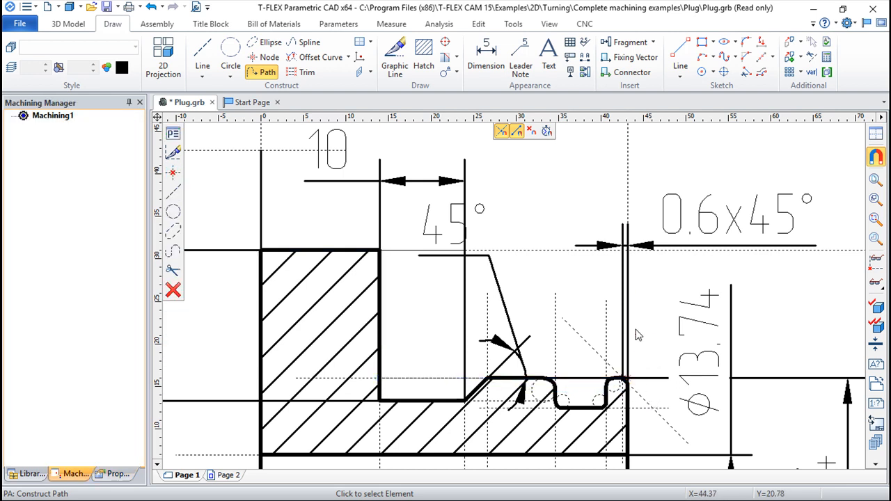
pyautogui.scroll(-2, 392, 218)
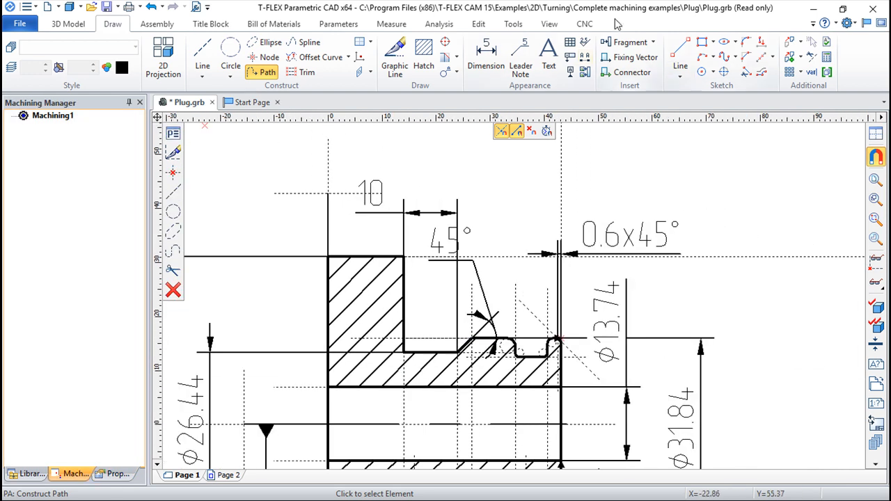
# Start a Finish Turning toolpath, load the tool file Cutter.too and choose the tool prohod
pyautogui.click(585, 25)
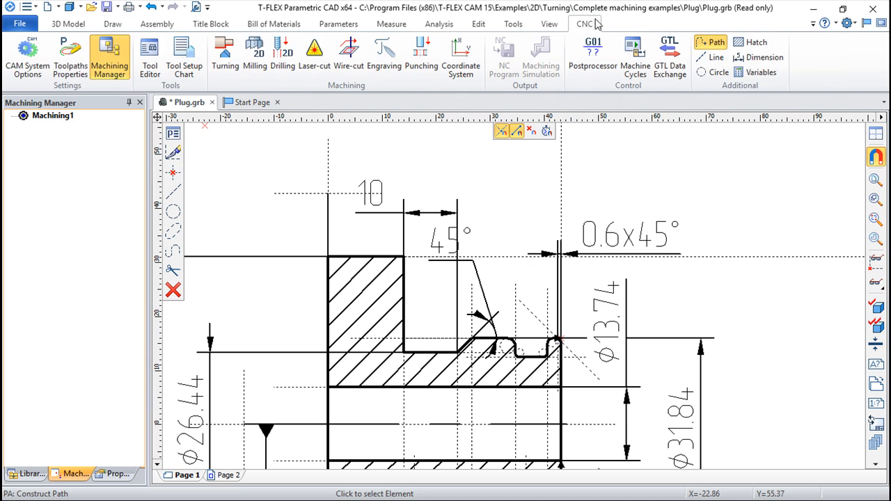
pyautogui.click(225, 55)
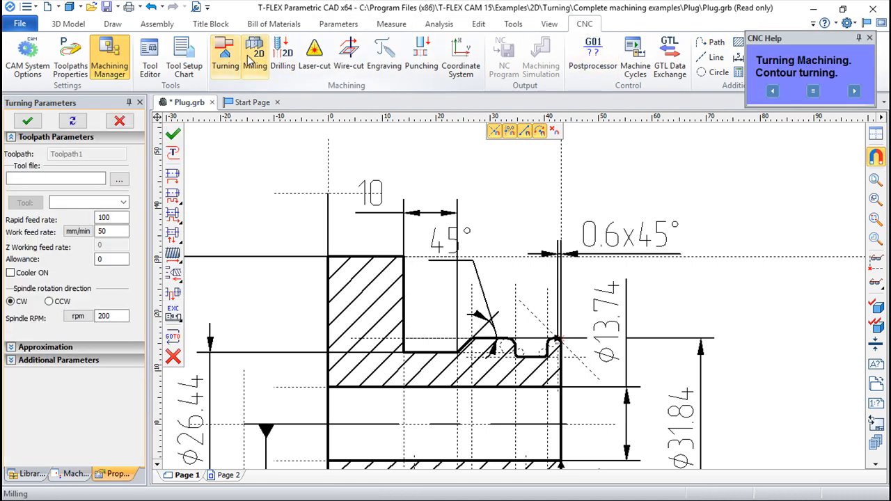
pyautogui.click(171, 179)
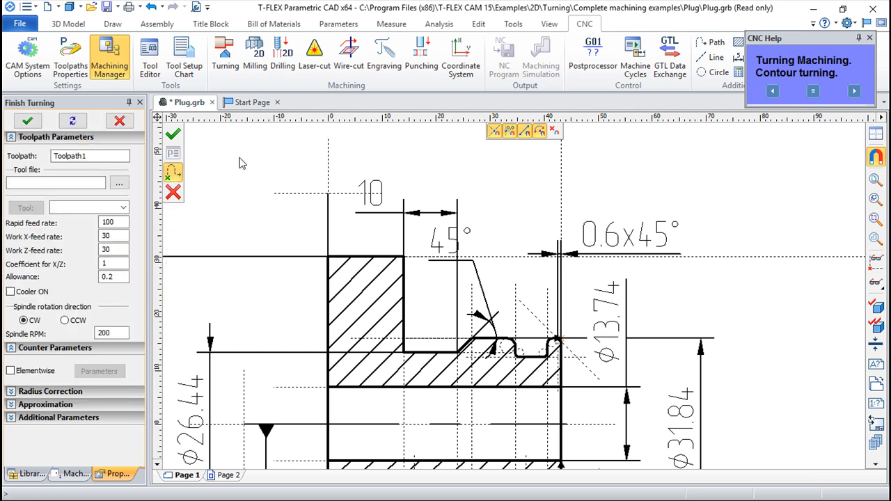
pyautogui.click(119, 182)
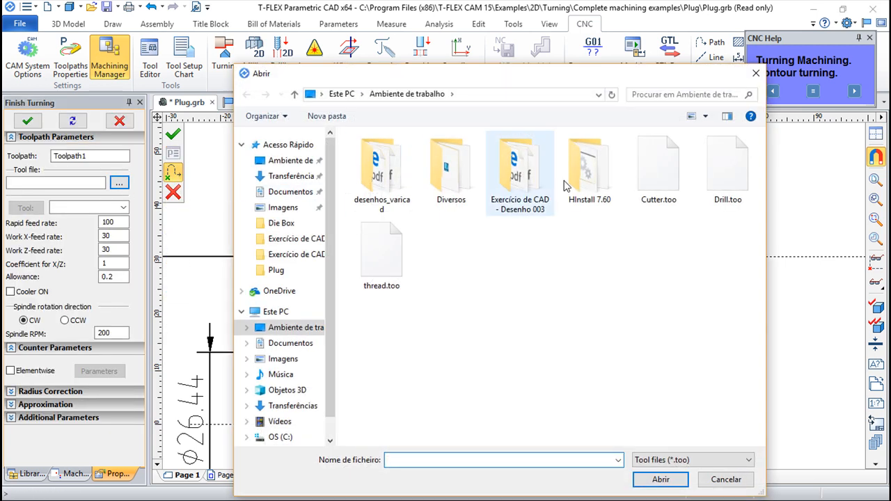
pyautogui.click(659, 167)
pyautogui.doubleClick(659, 167)
pyautogui.click(124, 208)
pyautogui.click(85, 219)
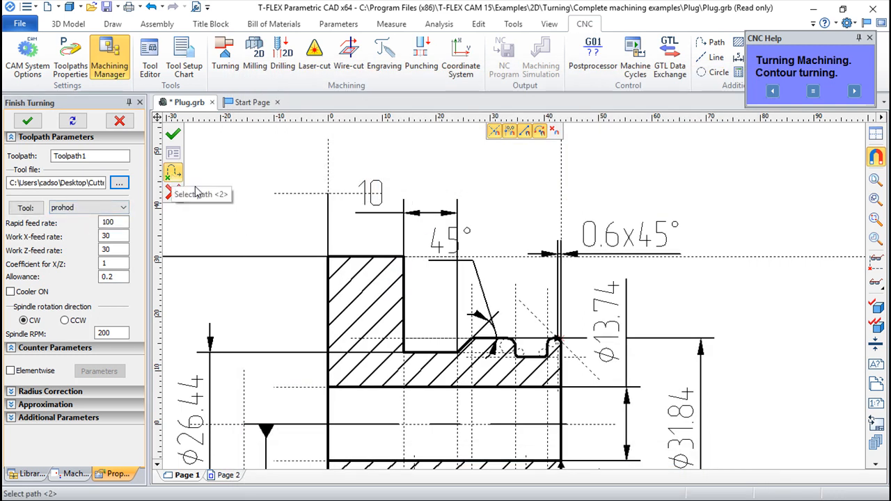
# Select the constructed path as the turning contour and set the allowance to -1, with the cooler left off
pyautogui.click(354, 263)
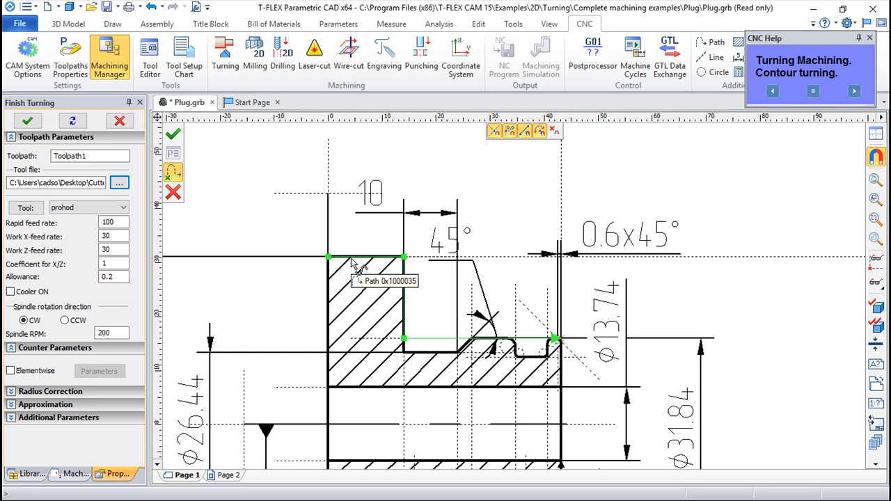
pyautogui.scroll(5, 301, 327)
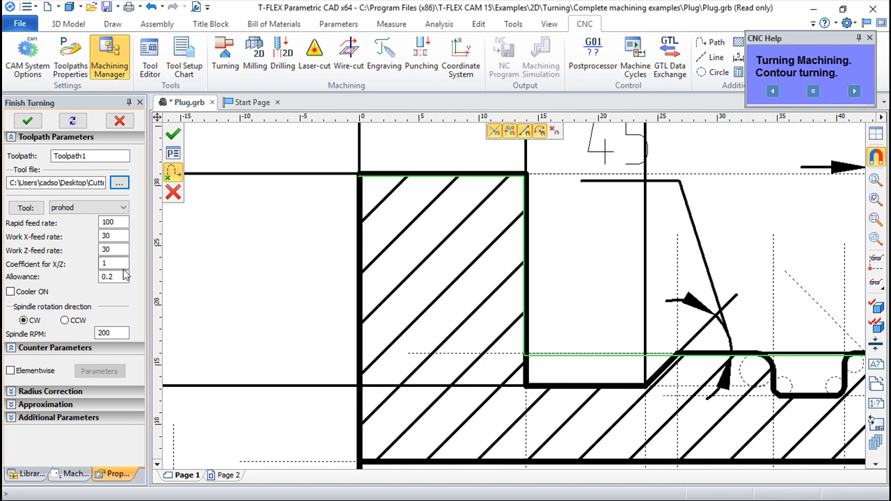
pyautogui.doubleClick(125, 279)
pyautogui.write('-1')
pyautogui.click(101, 278)
pyautogui.write('-')
pyautogui.click(11, 293)
pyautogui.click(11, 292)
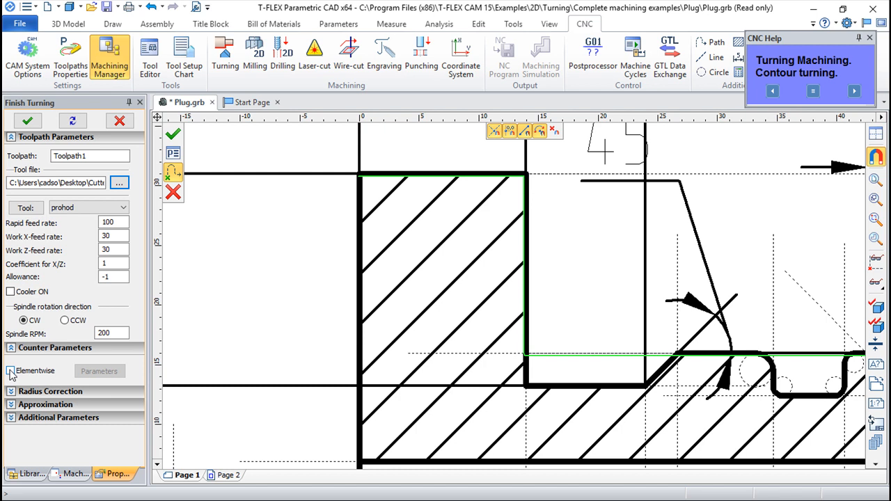
# Enable elementwise contour parameters, view their settings for the contour elements and leave them without applying changes
pyautogui.click(11, 371)
pyautogui.click(99, 371)
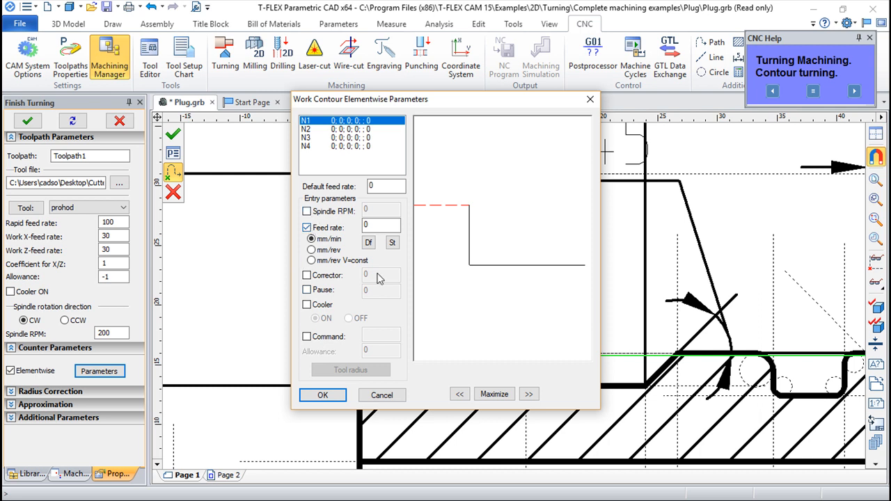
pyautogui.click(382, 396)
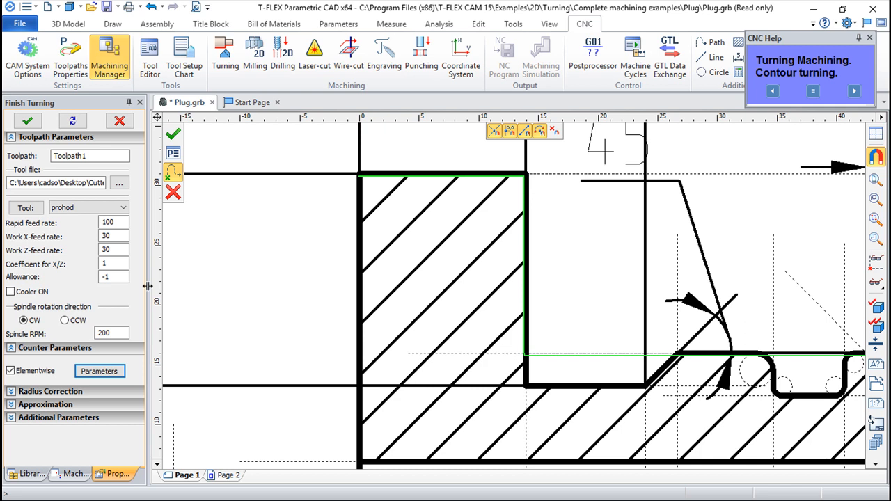
# Review the radius correction settings and enable circular interpolation in the approximation settings
pyautogui.click(19, 397)
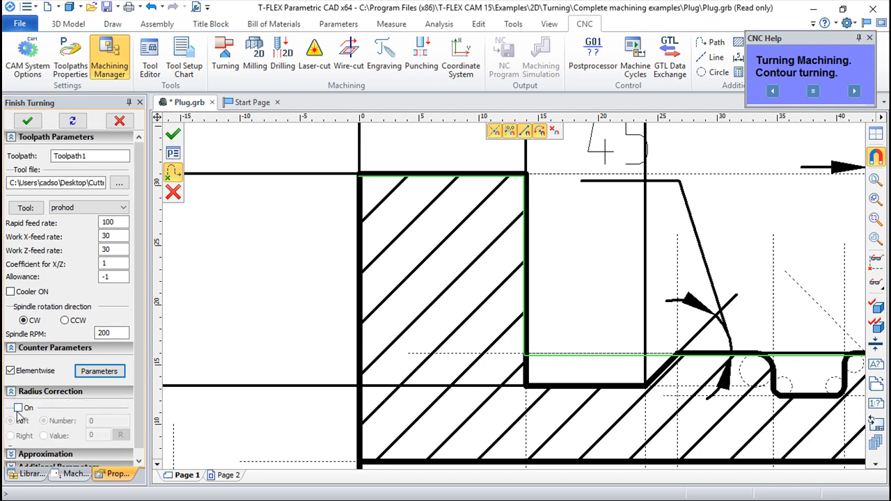
pyautogui.scroll(-1, 137, 431)
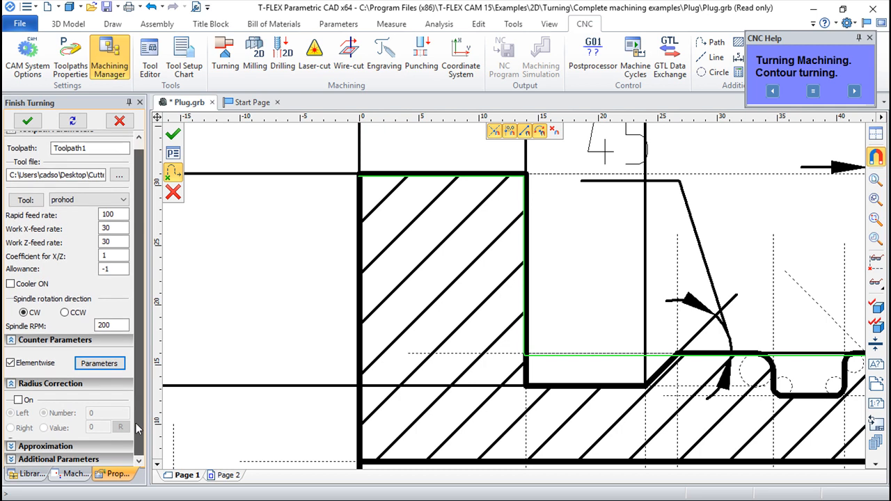
pyautogui.click(10, 383)
pyautogui.click(12, 406)
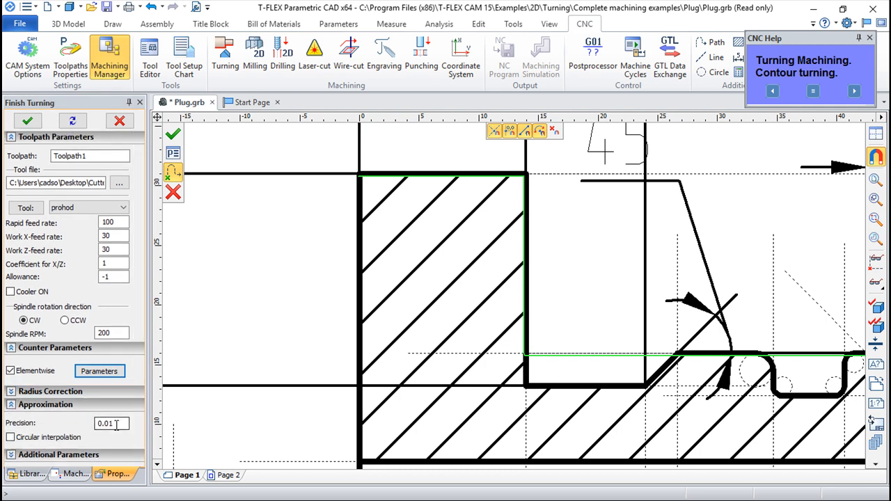
pyautogui.click(11, 438)
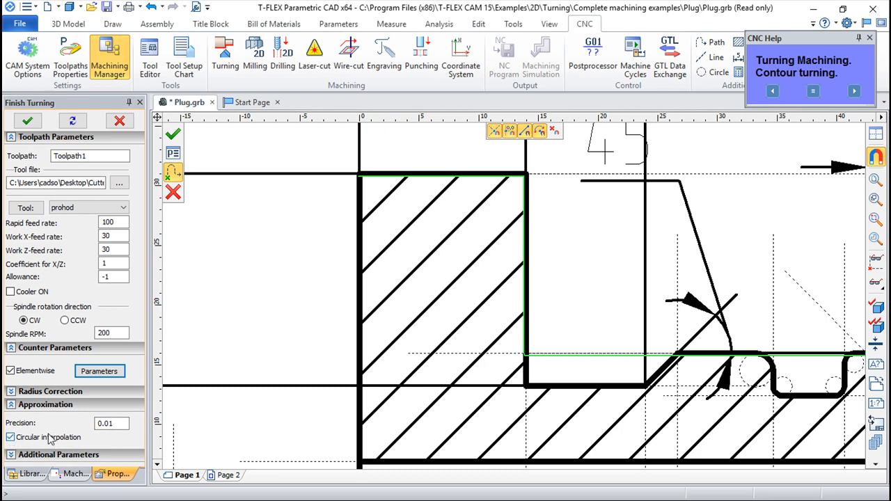
# Review the additional parameters and create the finish turning toolpath, accepting the reset of the element parameters
pyautogui.click(10, 456)
pyautogui.scroll(-3, 142, 460)
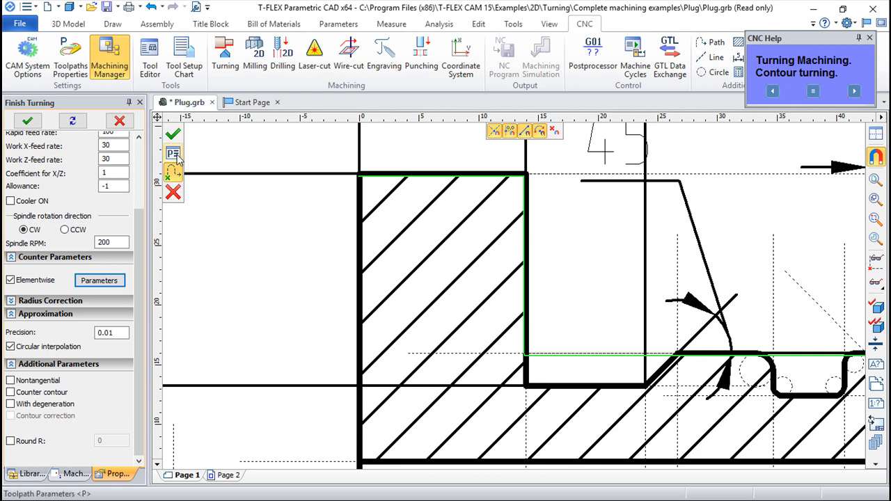
pyautogui.click(174, 133)
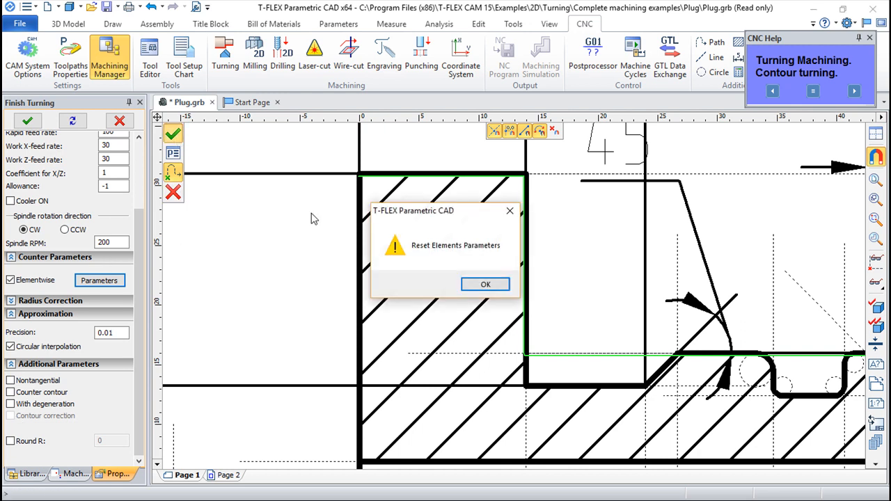
pyautogui.click(481, 284)
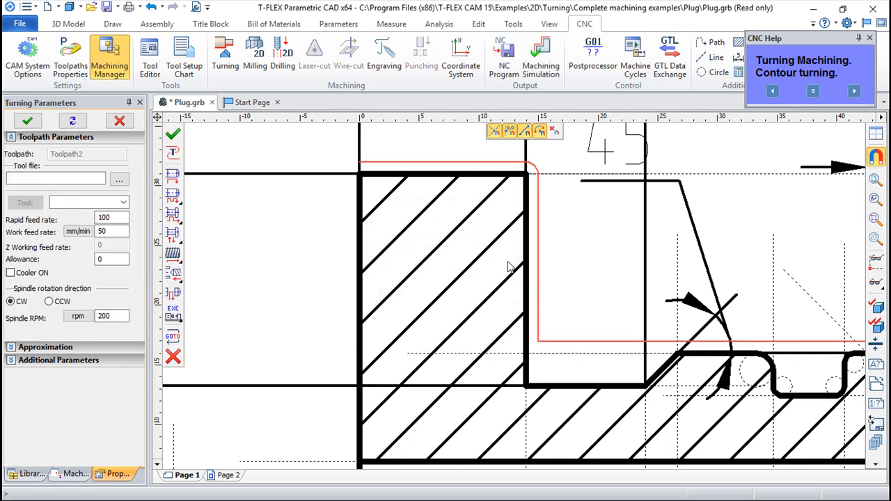
pyautogui.moveTo(569, 295)
pyautogui.mouseDown(button='middle')
pyautogui.moveTo(499, 326)
pyautogui.moveTo(465, 328)
pyautogui.mouseUp(button='middle')
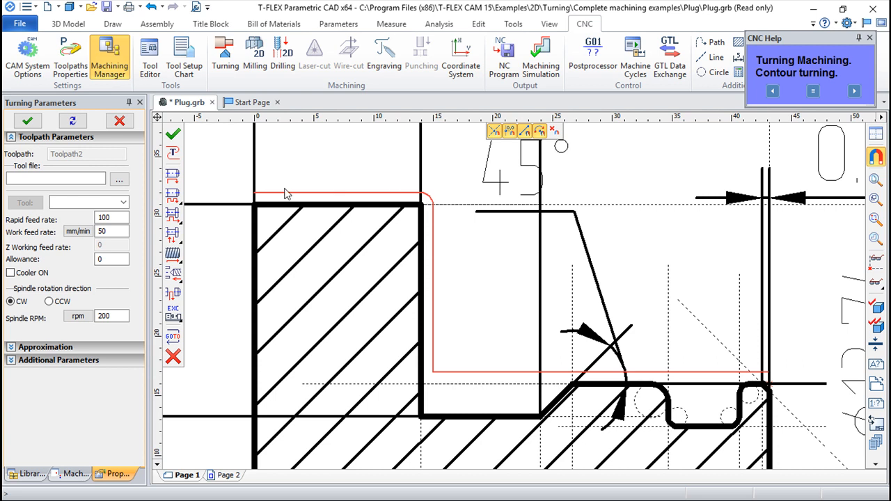
# Simulate the machining of the finish turning toolpath on the 3D plug and exit the simulation
pyautogui.click(542, 52)
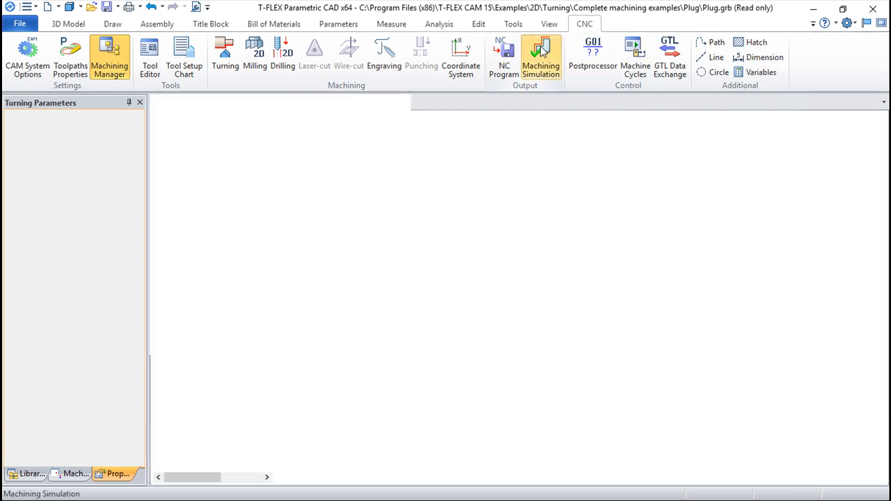
pyautogui.moveTo(605, 356); pyautogui.dragTo(546, 267, button='right')
pyautogui.scroll(4, 643, 265)
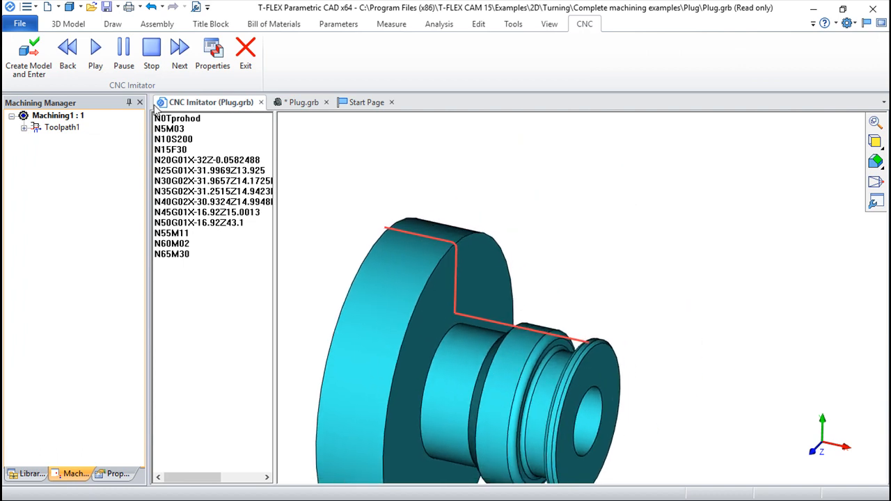
pyautogui.click(96, 56)
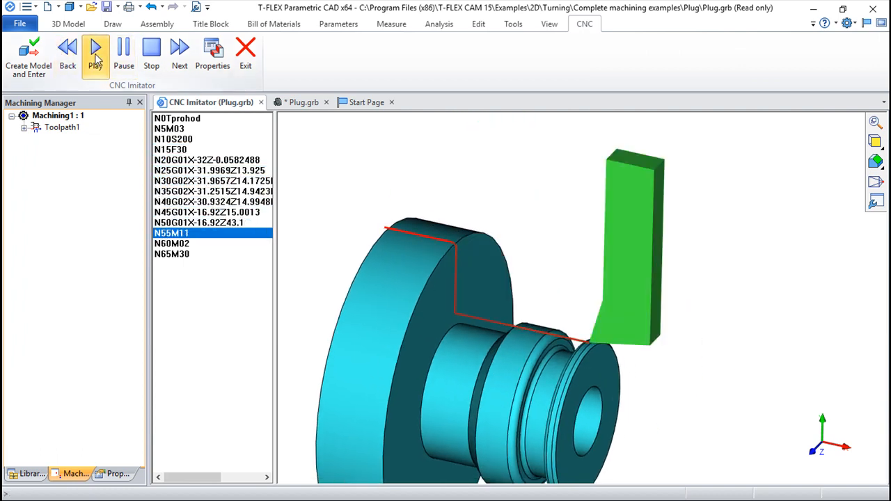
pyautogui.click(259, 60)
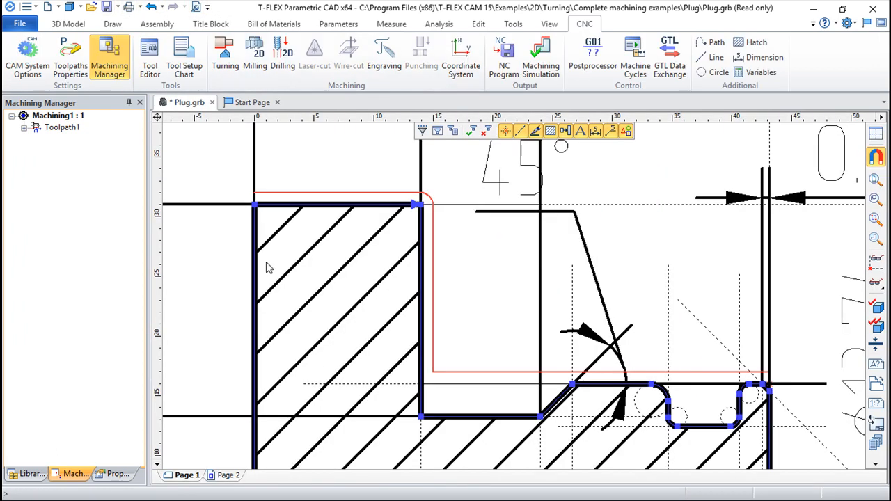
# Enable the Counter contour option for the existing finish turning toolpath, accepting the reset of the element parameters
pyautogui.doubleClick(56, 129)
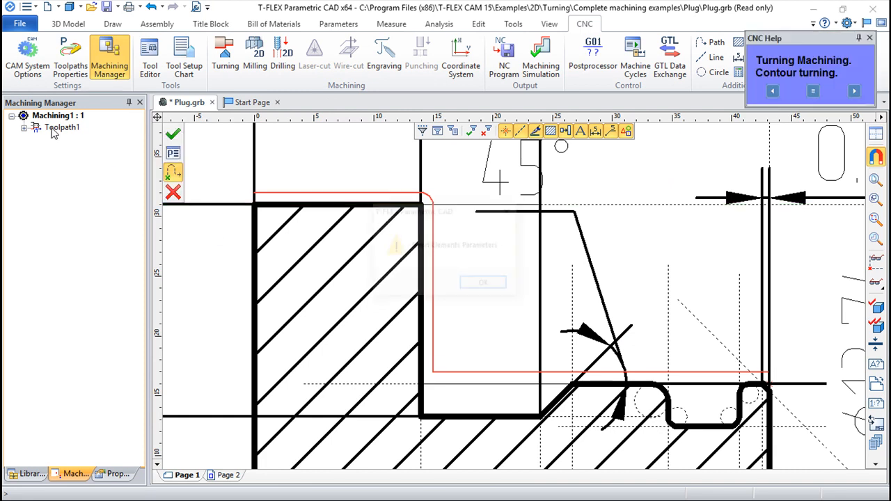
pyautogui.click(484, 283)
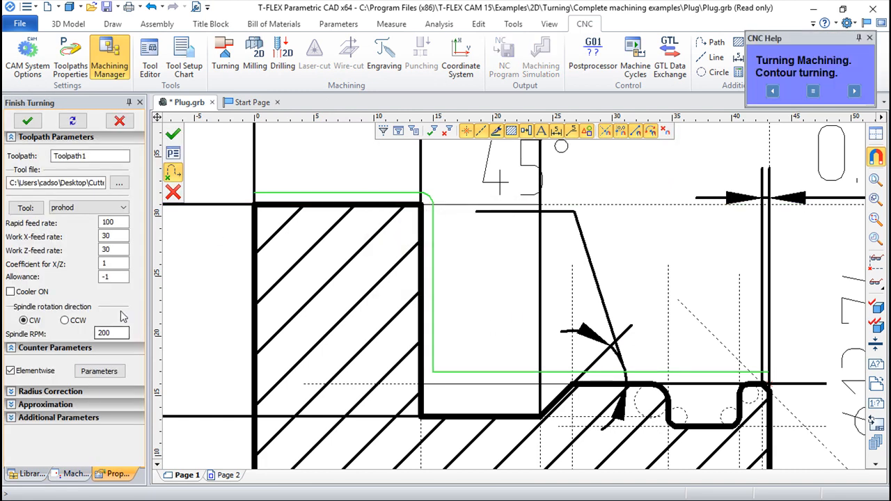
pyautogui.click(13, 418)
pyautogui.click(11, 446)
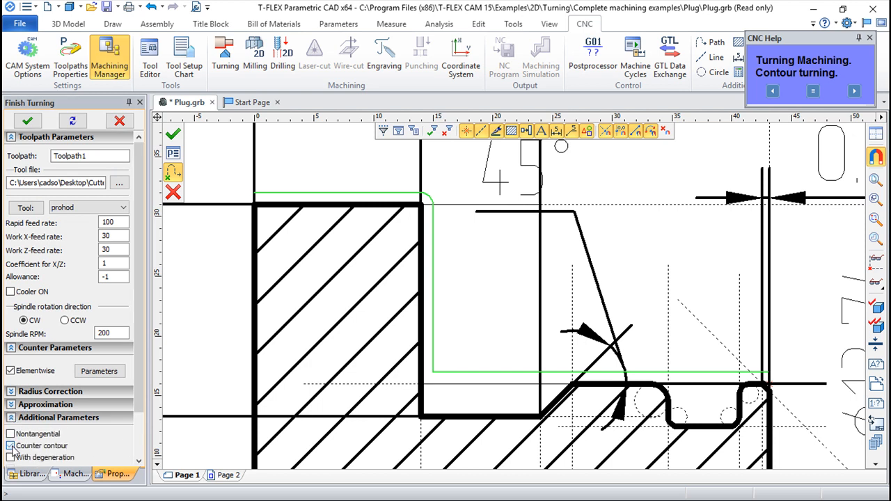
pyautogui.click(174, 133)
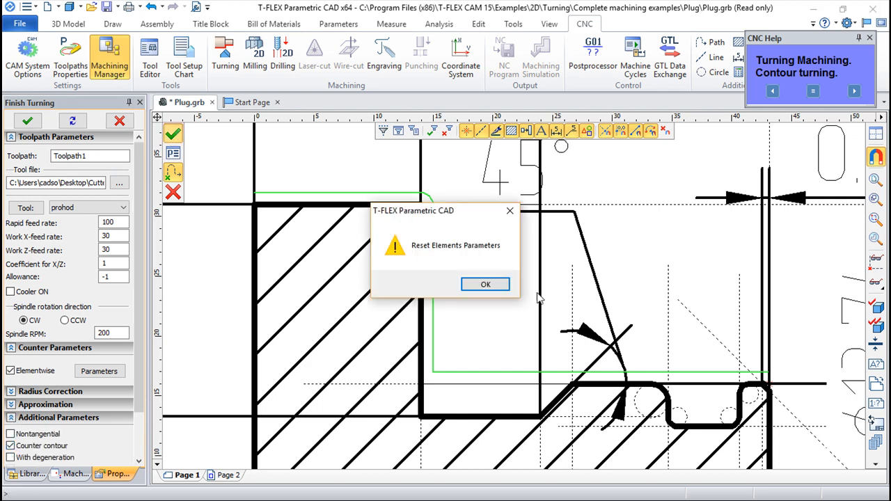
pyautogui.click(486, 285)
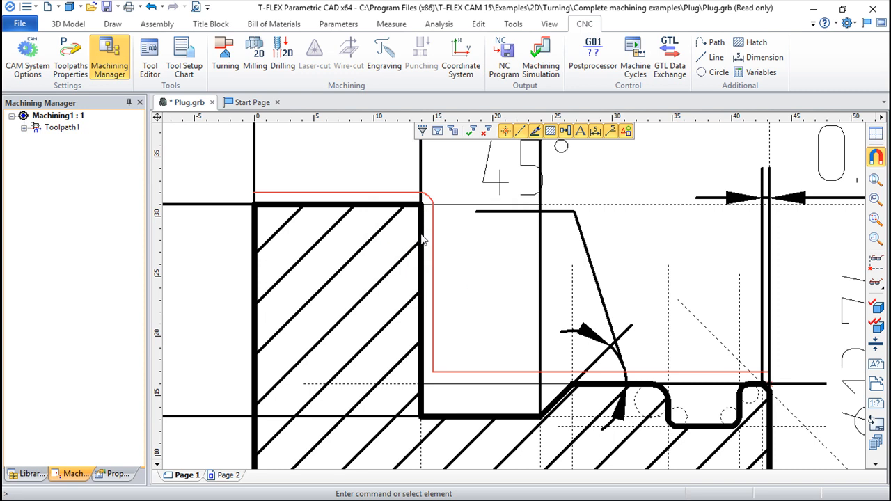
# Simulate the reversed finish turning toolpath on the 3D plug and exit the simulation
pyautogui.click(547, 67)
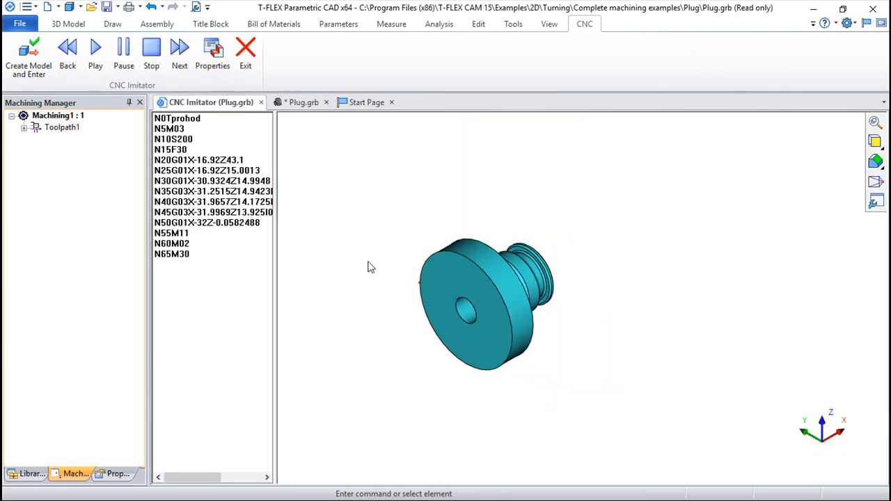
pyautogui.moveTo(371, 267); pyautogui.dragTo(528, 317, button='middle')
pyautogui.scroll(4, 526, 320)
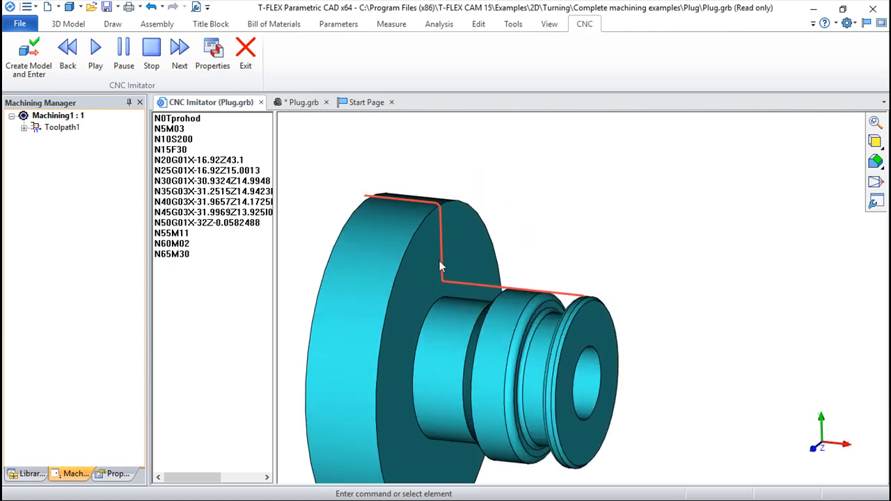
pyautogui.click(96, 53)
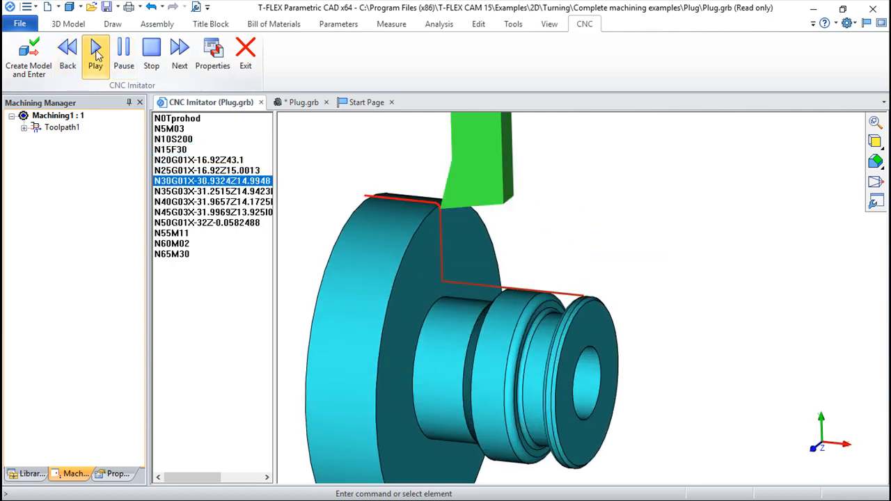
pyautogui.click(245, 56)
# Construct a horizontal line at Y 42.7 above the plug profile
pyautogui.scroll(-2, 233, 307)
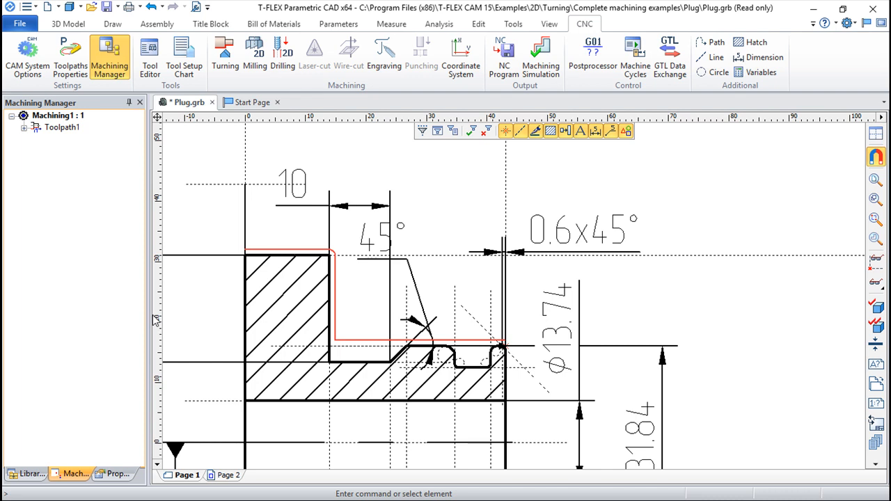
pyautogui.scroll(1, 173, 275)
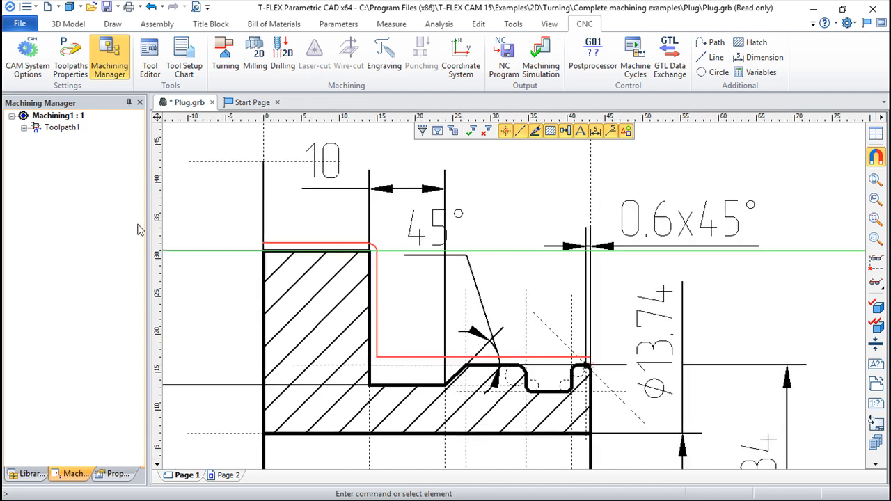
pyautogui.click(111, 25)
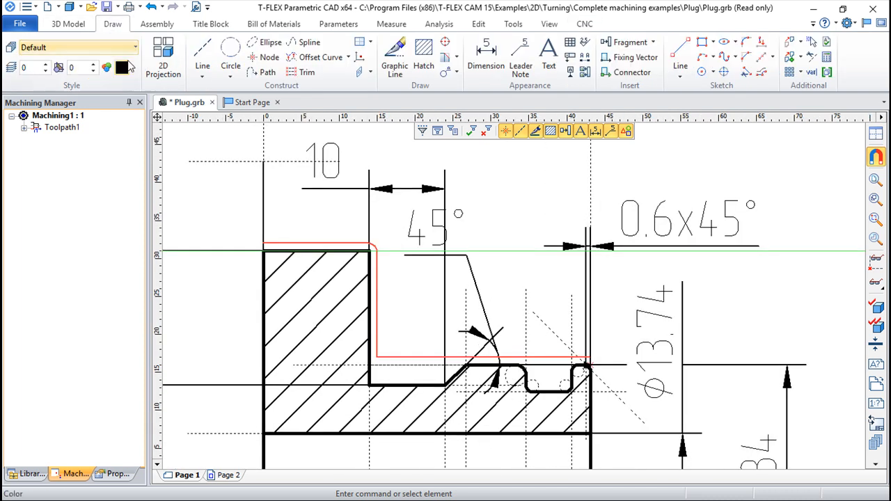
pyautogui.click(202, 57)
pyautogui.press('h')
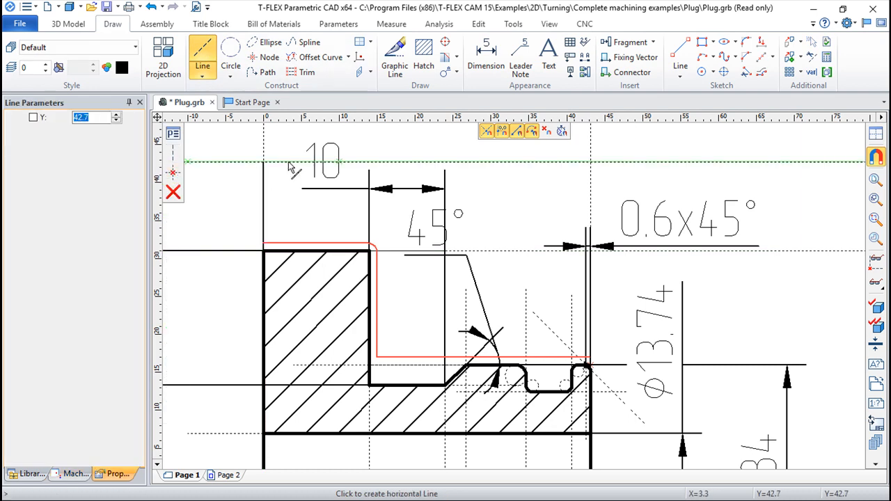
pyautogui.click(264, 161)
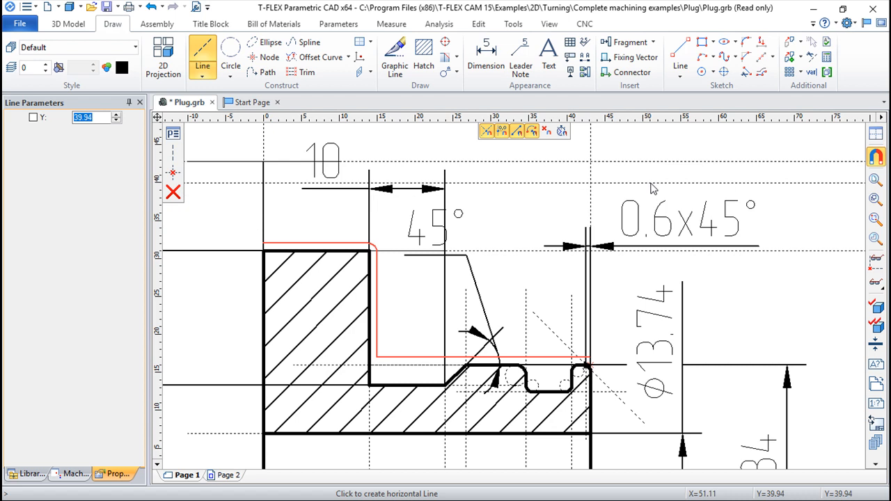
pyautogui.press('Escape')
# Construct a stock path from the flange's outer left corner up to the new horizontal line, across it and down to the profile's right end
pyautogui.click(264, 74)
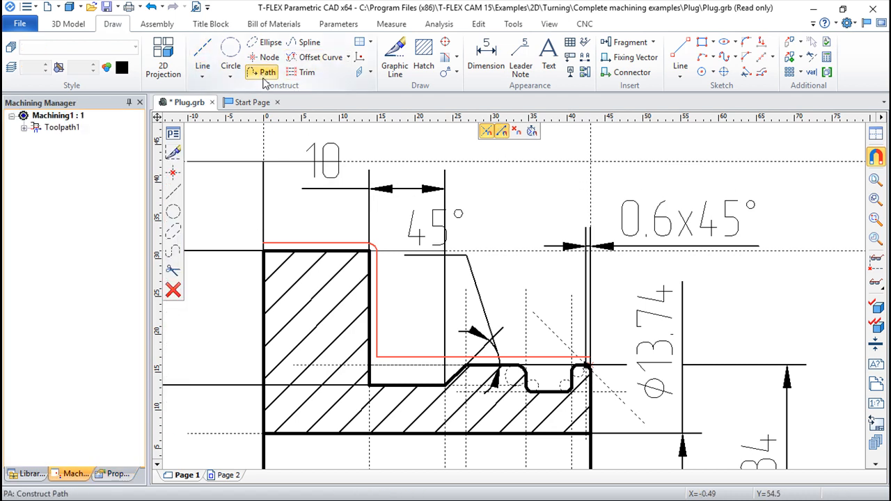
pyautogui.click(263, 250)
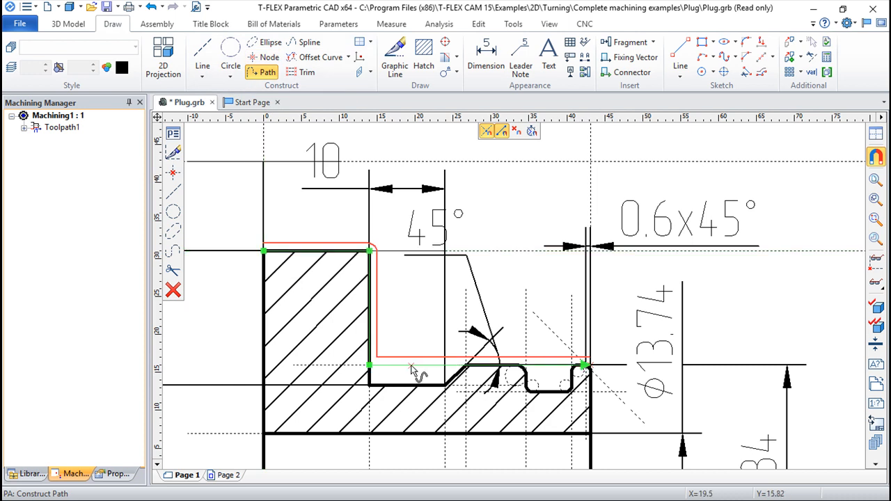
pyautogui.click(264, 250)
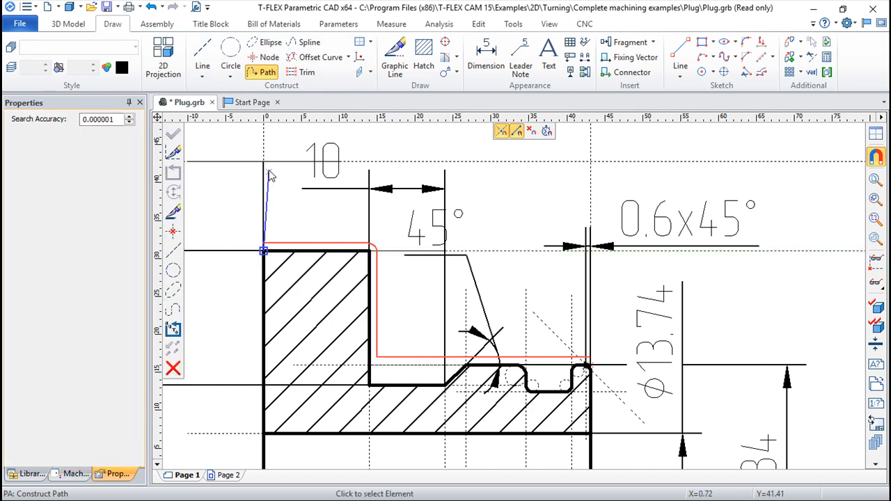
pyautogui.click(264, 162)
pyautogui.click(591, 162)
pyautogui.click(591, 364)
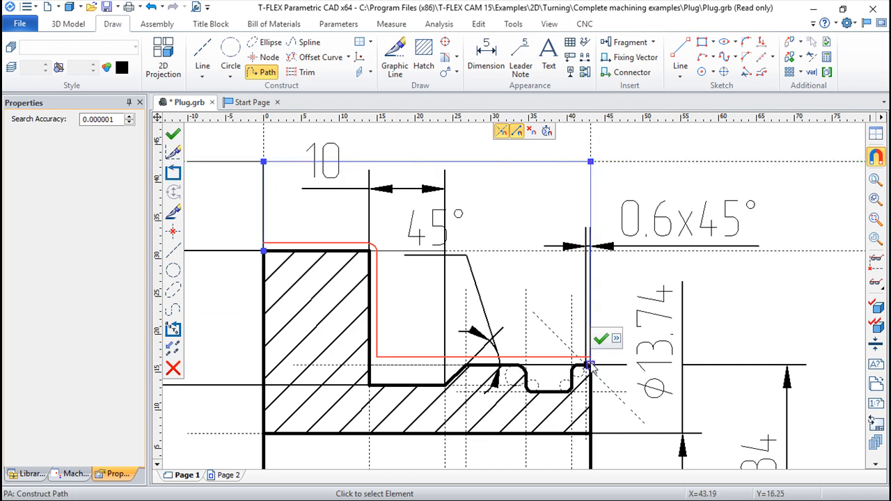
pyautogui.click(601, 339)
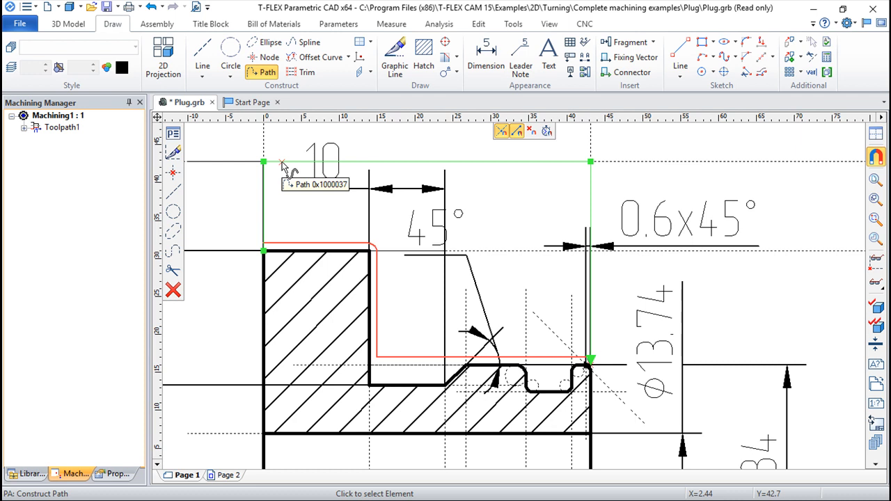
pyautogui.press('Escape')
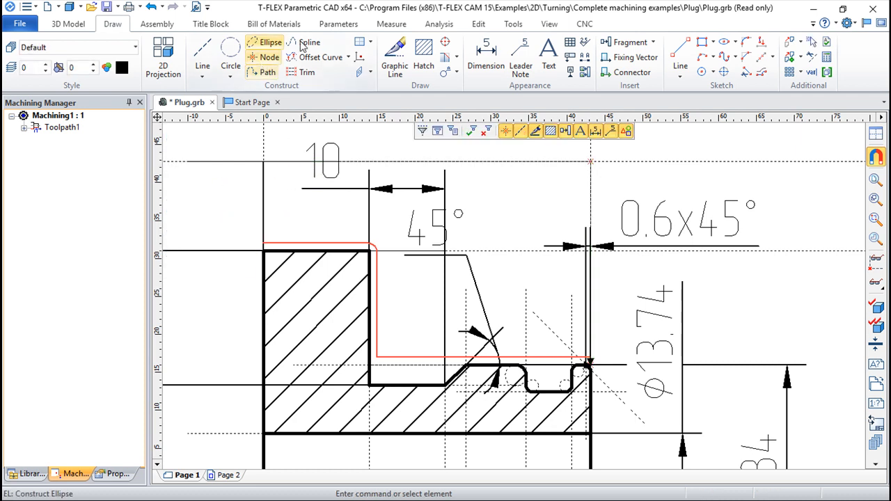
# Start a cut-through Allowance Removal turning operation and assign the tool prohod from the tool file Cutter.too
pyautogui.click(584, 25)
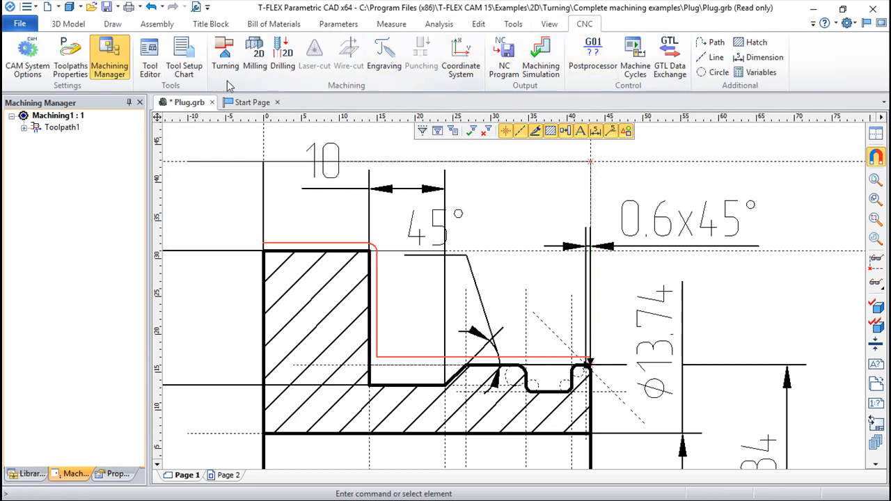
pyautogui.click(225, 55)
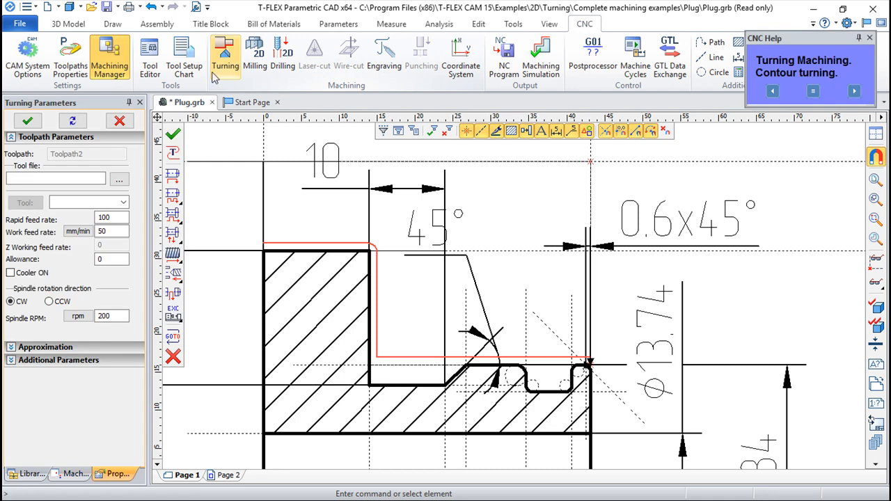
pyautogui.click(176, 202)
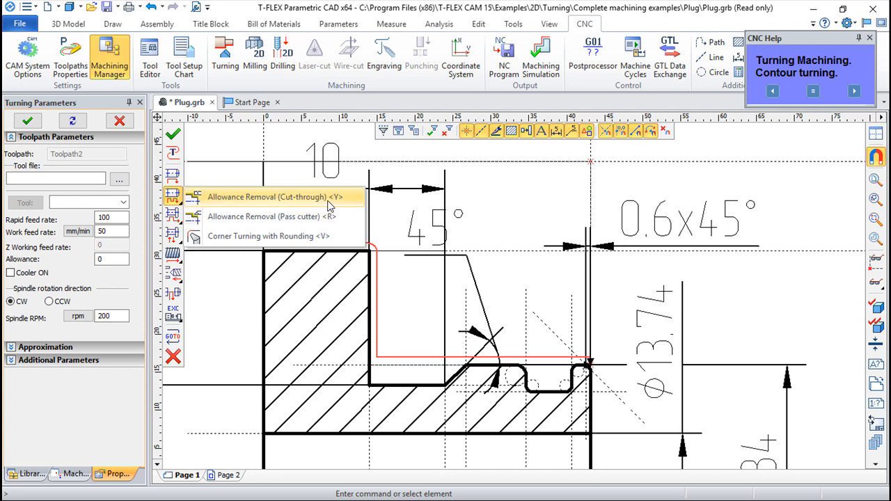
pyautogui.click(273, 199)
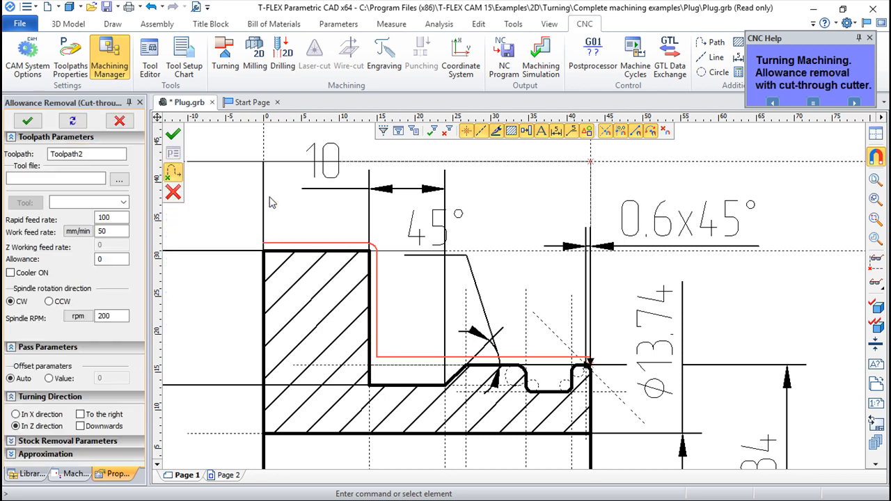
pyautogui.click(120, 180)
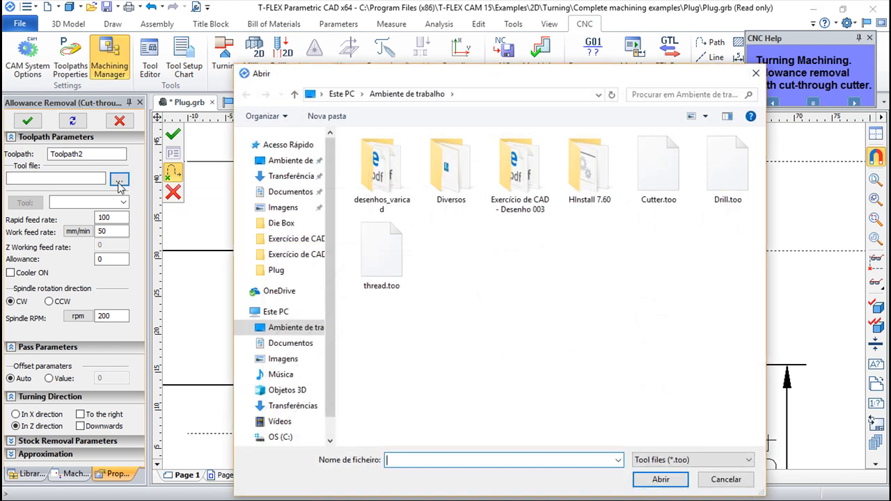
pyautogui.doubleClick(658, 168)
pyautogui.click(121, 203)
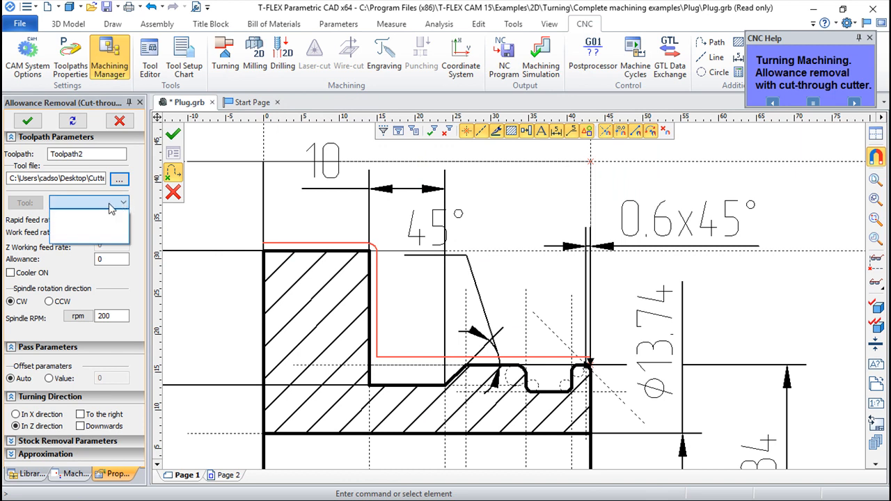
pyautogui.click(114, 201)
pyautogui.click(119, 181)
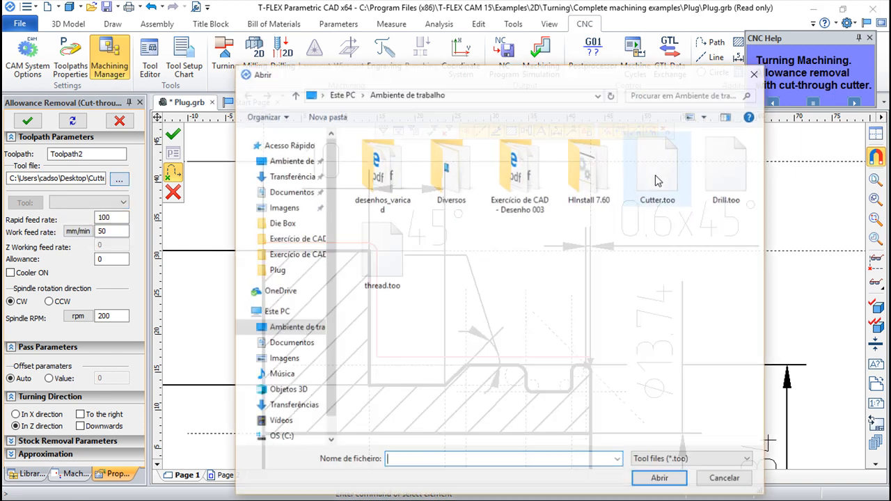
pyautogui.doubleClick(634, 169)
pyautogui.click(115, 202)
pyautogui.click(70, 215)
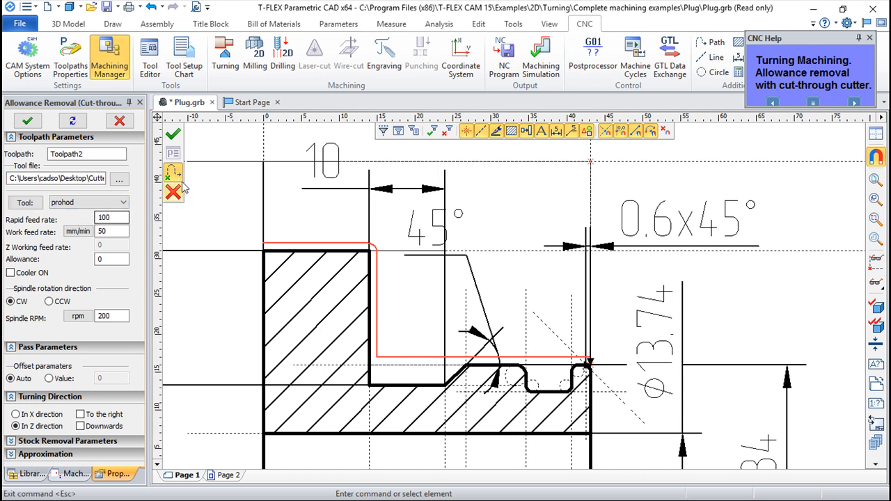
# Select the plug's contour path and the outer stock path as the two contours of the allowance removal
pyautogui.click(343, 258)
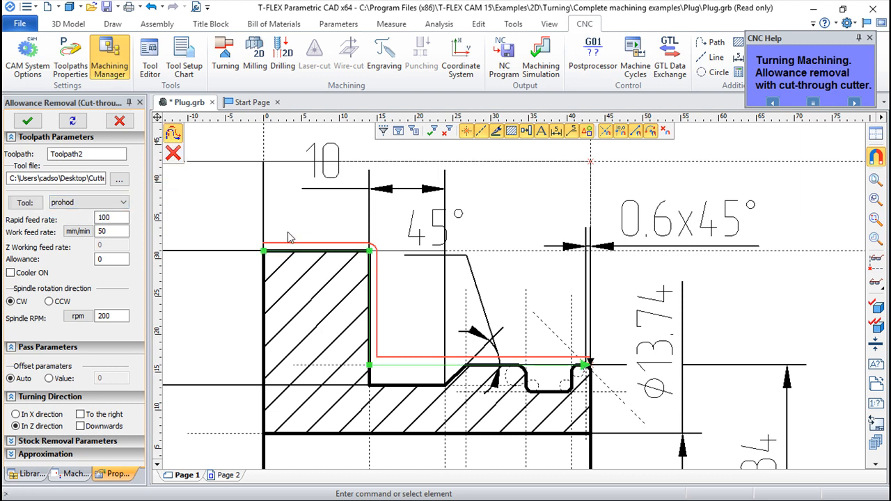
pyautogui.click(261, 207)
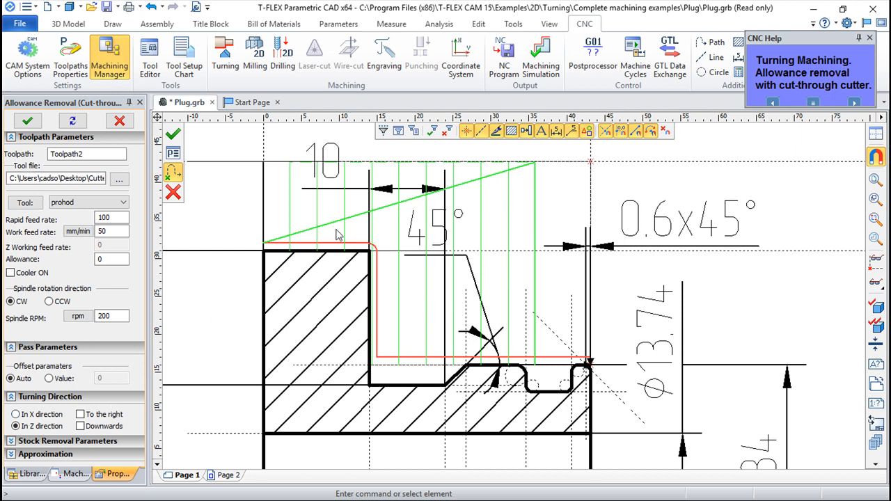
# Set the cut-through allowance removal's stock type to by value 2 and create the toolpath
pyautogui.click(12, 443)
pyautogui.moveTo(142, 350); pyautogui.dragTo(150, 437)
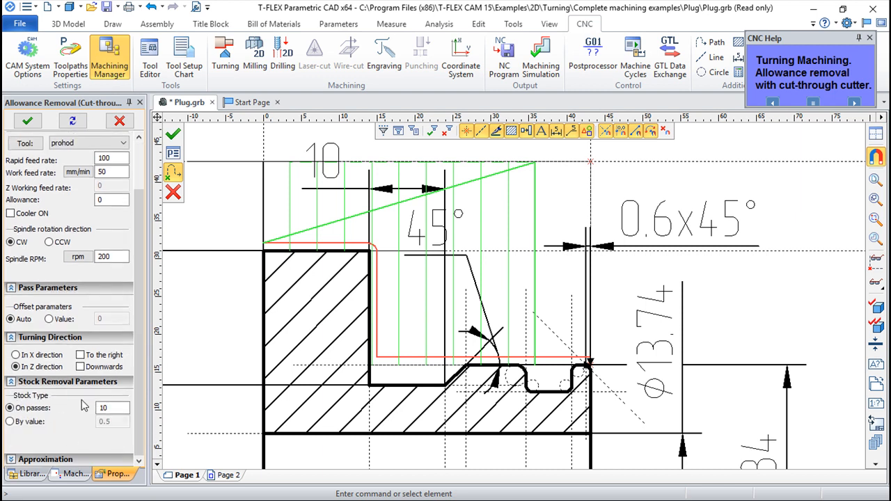
pyautogui.click(102, 405)
pyautogui.write('10')
pyautogui.click(11, 422)
pyautogui.moveTo(112, 422); pyautogui.dragTo(91, 425)
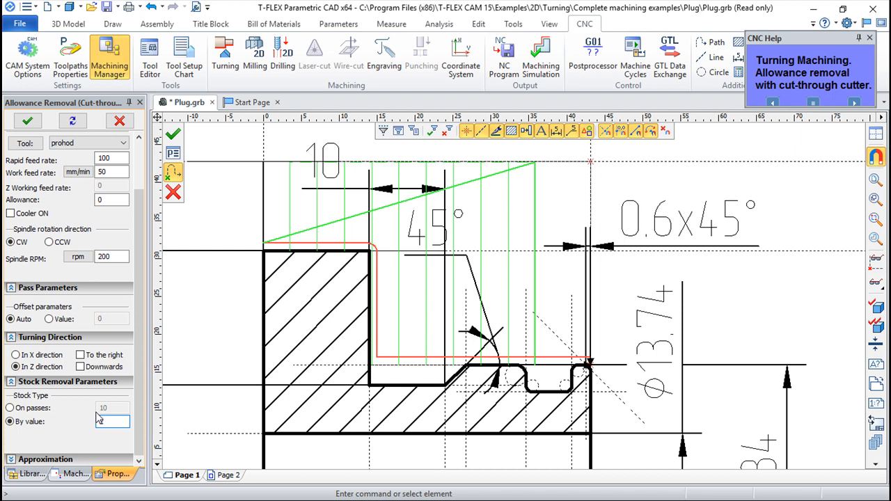
pyautogui.click(11, 461)
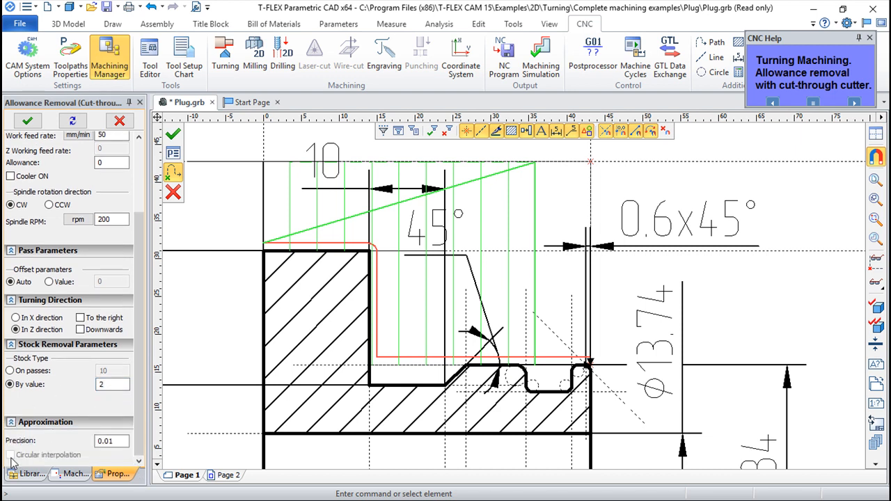
pyautogui.click(174, 136)
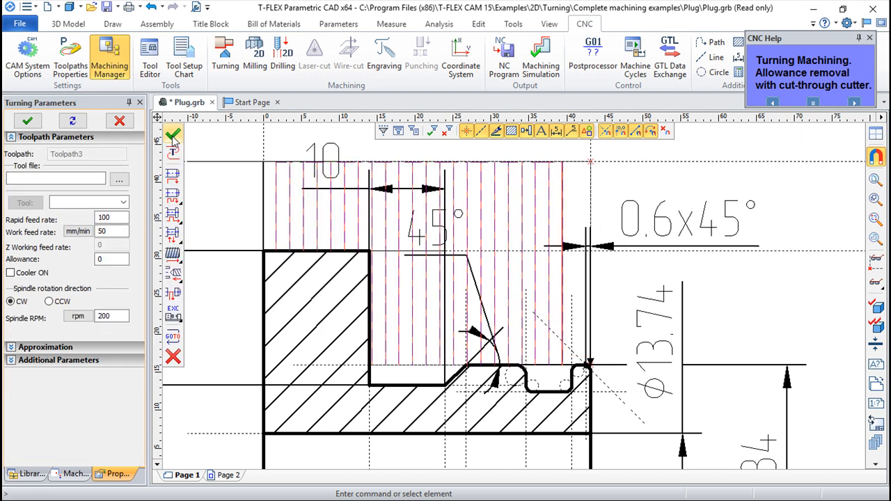
# Run the machining simulation of the cut-through allowance removal on the 3D plug, then exit the simulator
pyautogui.click(541, 68)
pyautogui.moveTo(680, 273); pyautogui.dragTo(667, 390)
pyautogui.moveTo(699, 307); pyautogui.dragTo(676, 270)
pyautogui.scroll(5, 669, 272)
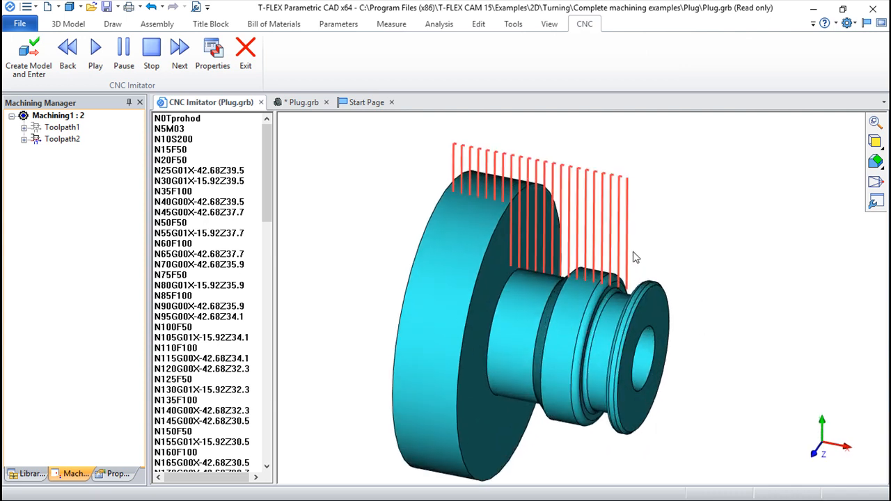
pyautogui.click(96, 55)
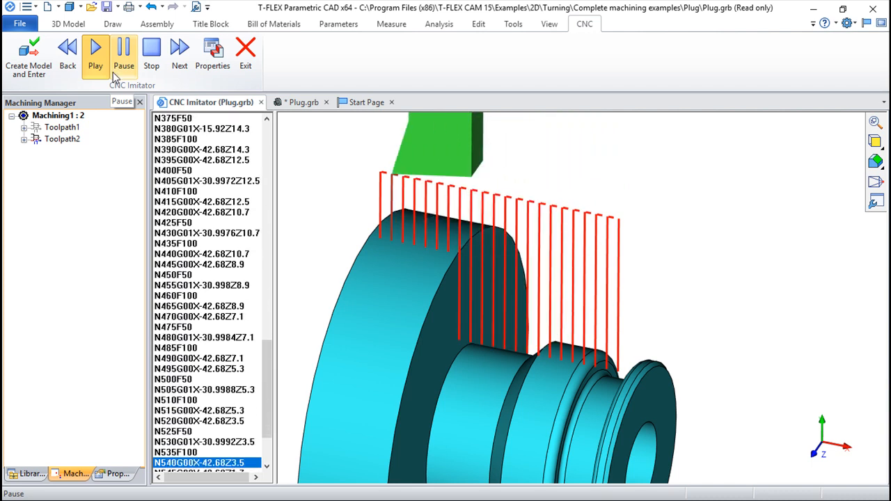
pyautogui.click(245, 50)
# Check the turning direction and stock removal parameters of Toolpath2 without changing them
pyautogui.doubleClick(63, 142)
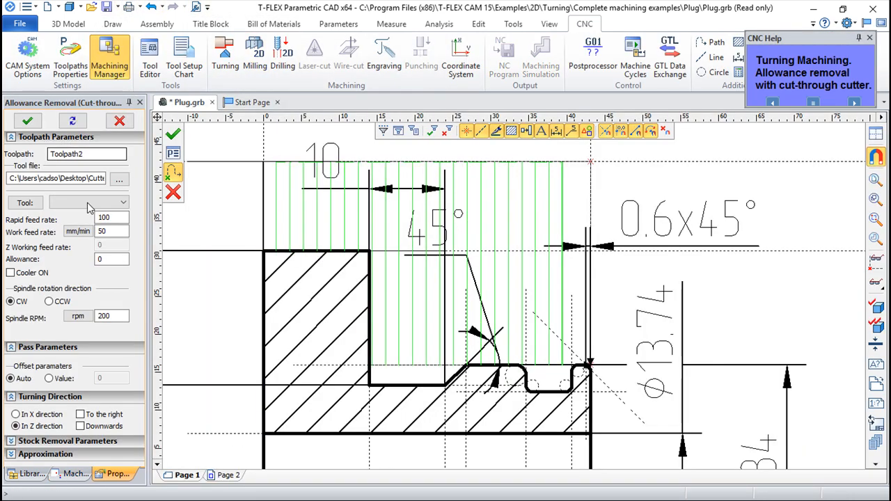
pyautogui.click(24, 446)
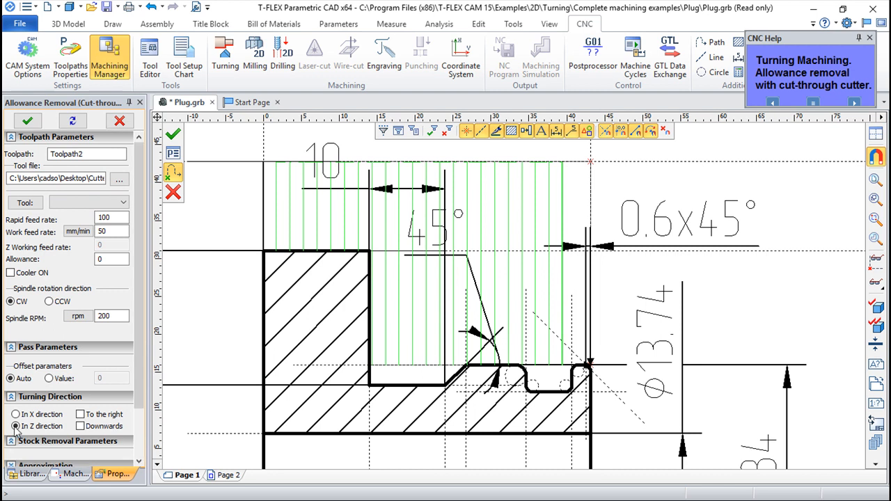
pyautogui.scroll(-5, 140, 339)
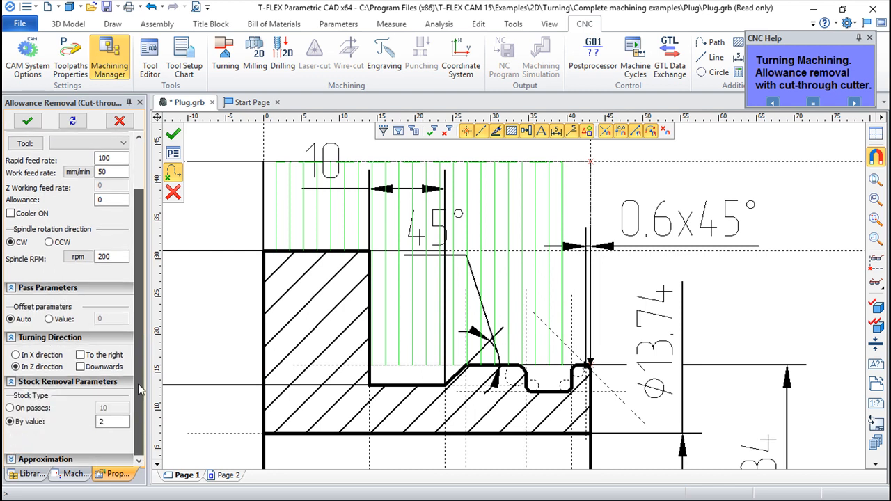
pyautogui.scroll(5, 139, 339)
pyautogui.click(173, 192)
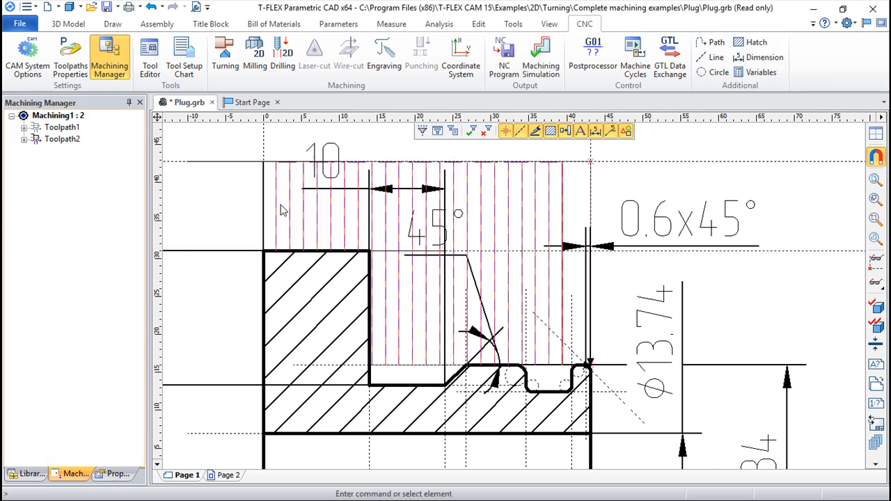
# Start a pass cutter Allowance Removal turning operation using the plug's contour path and the outer stock path
pyautogui.click(225, 55)
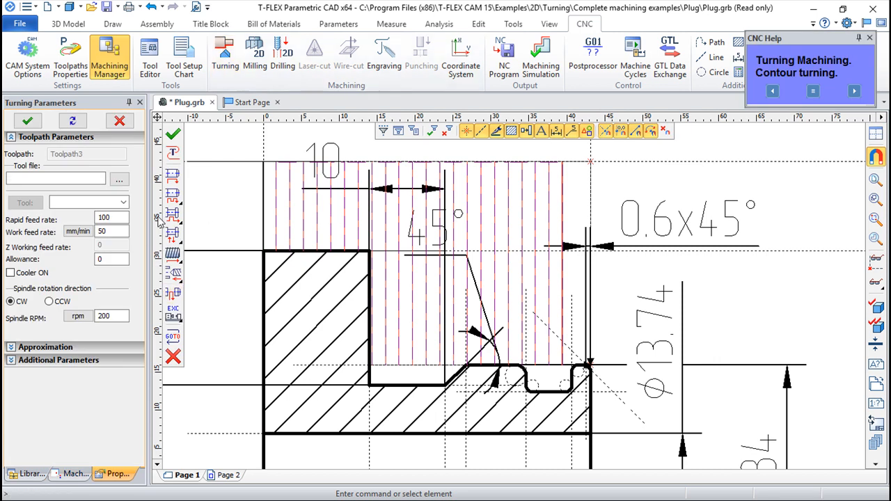
pyautogui.click(175, 196)
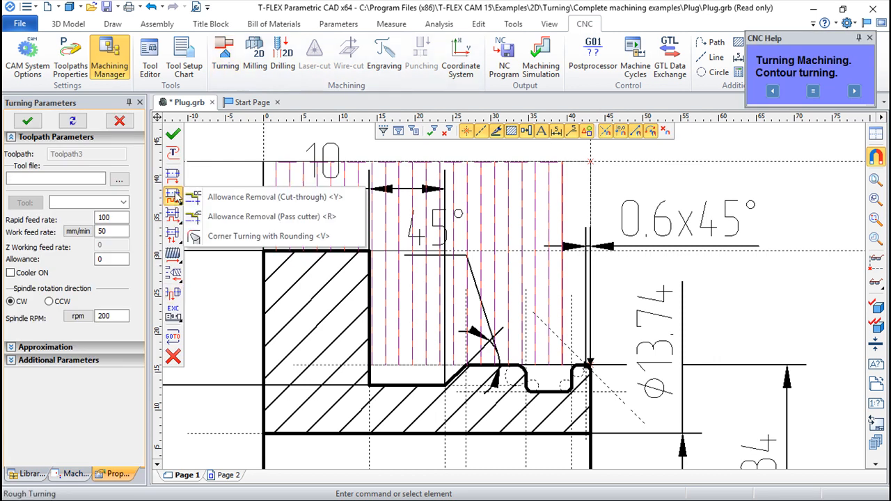
pyautogui.click(226, 217)
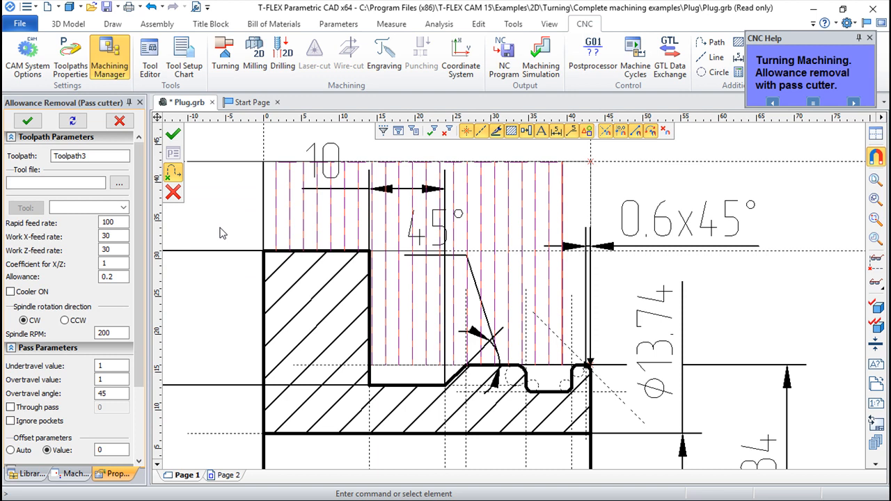
pyautogui.click(293, 257)
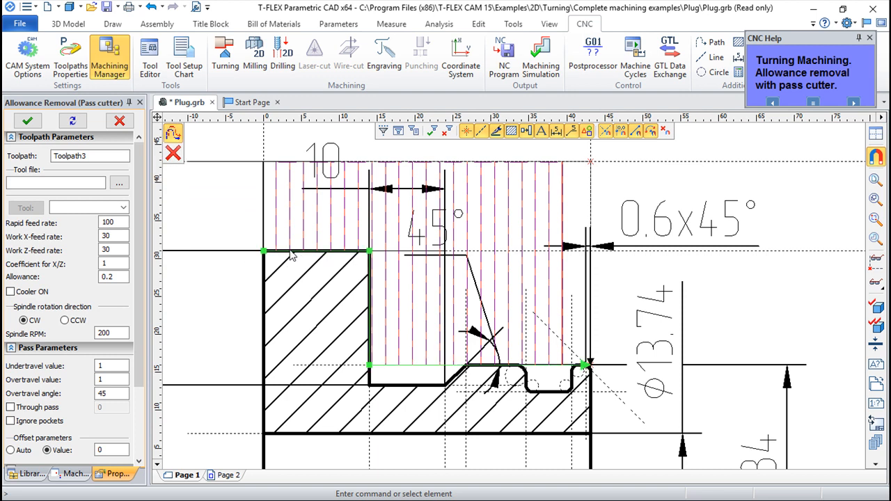
pyautogui.click(265, 215)
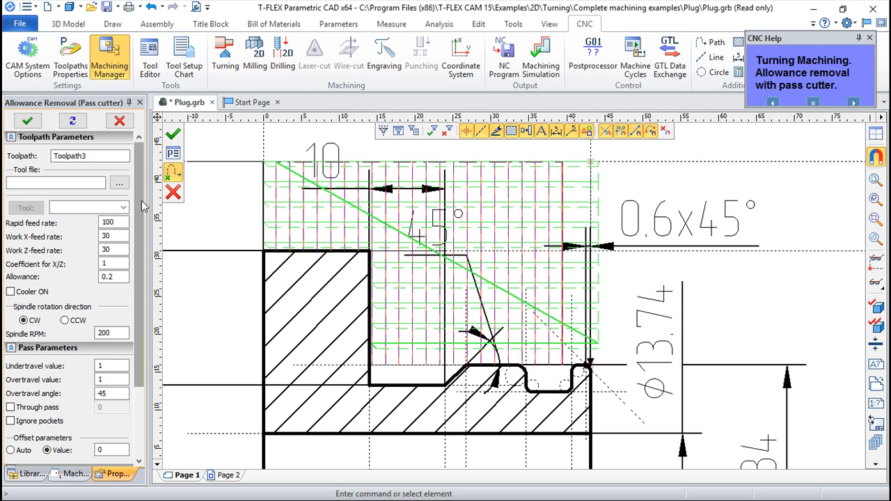
# Assign the tool prohod from the tool file Cutter.too and set the pass cutter allowance to 0
pyautogui.click(119, 183)
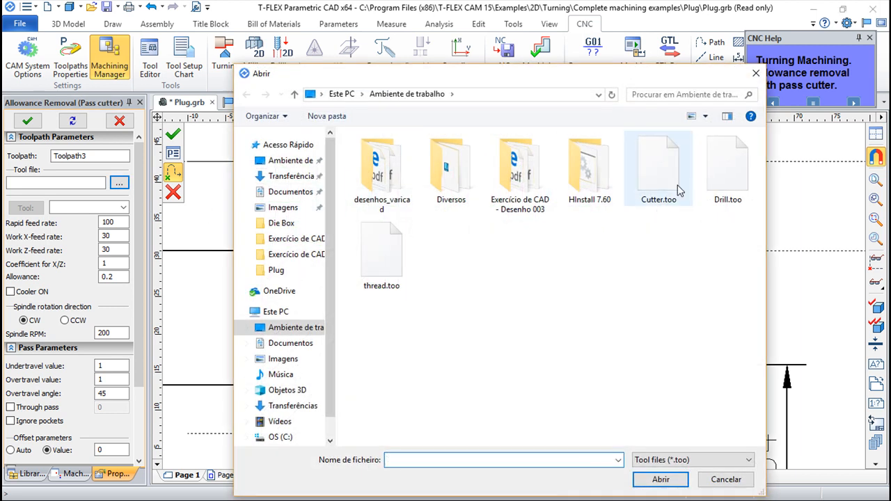
pyautogui.doubleClick(659, 167)
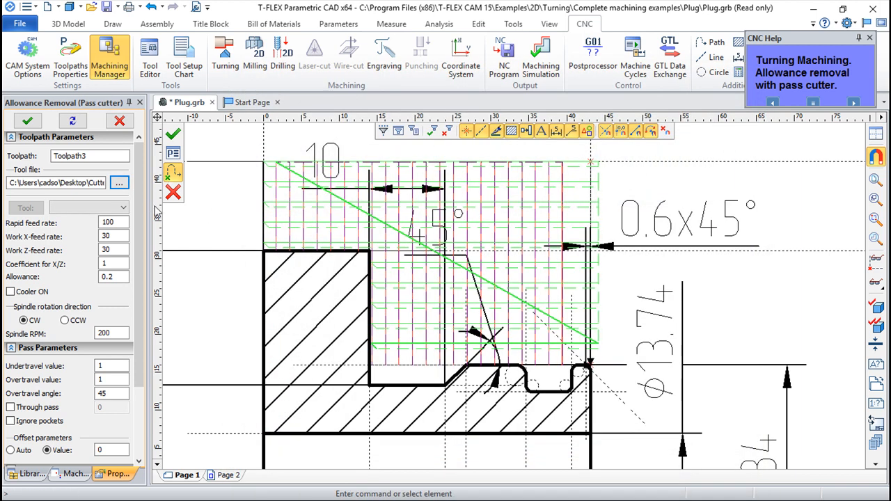
pyautogui.click(123, 207)
pyautogui.click(115, 220)
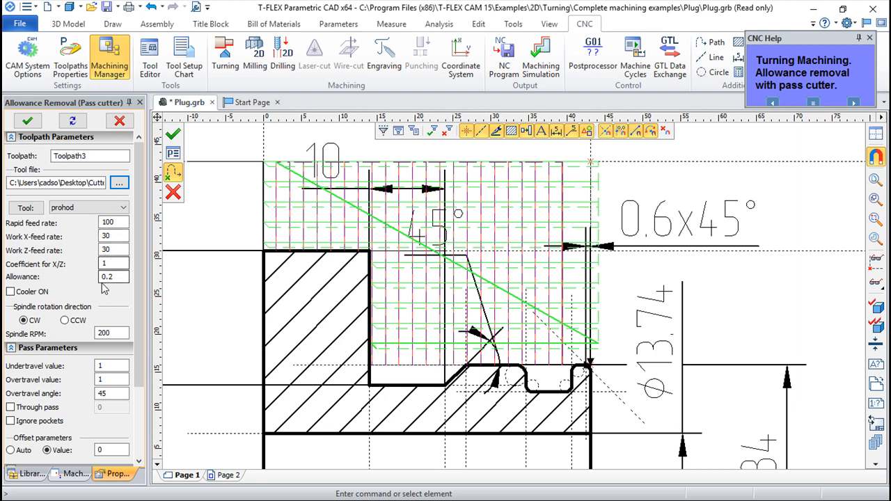
pyautogui.doubleClick(115, 277)
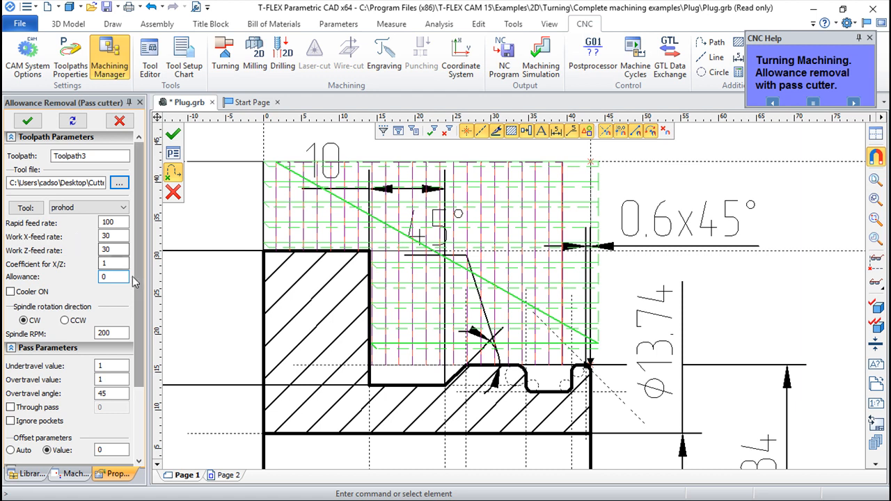
# Set the undertravel value to 2 and the overtravel value to 5, and create the pass cutter toolpath
pyautogui.scroll(-3, 138, 380)
pyautogui.click(111, 239)
pyautogui.moveTo(139, 263); pyautogui.dragTo(138, 302)
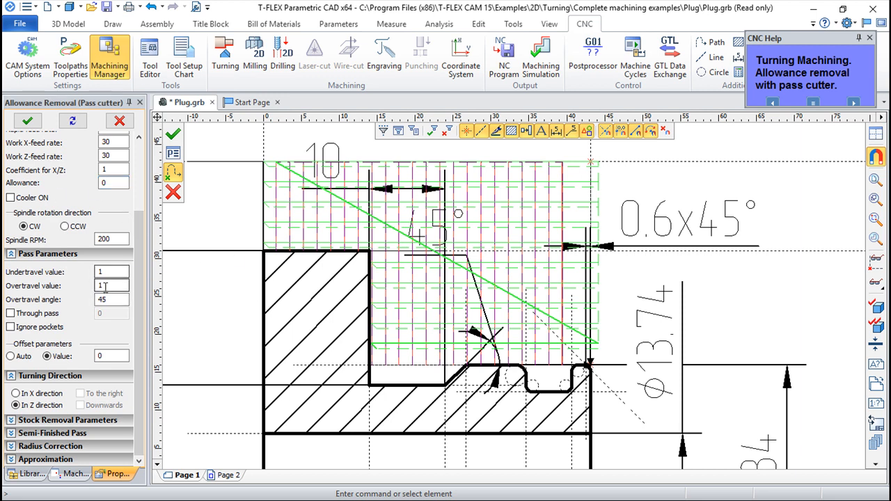
pyautogui.scroll(3, 401, 295)
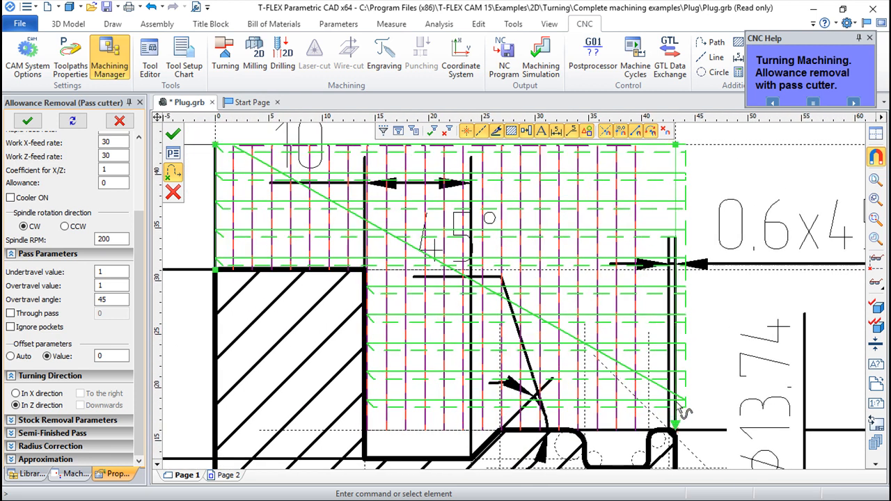
pyautogui.click(104, 272)
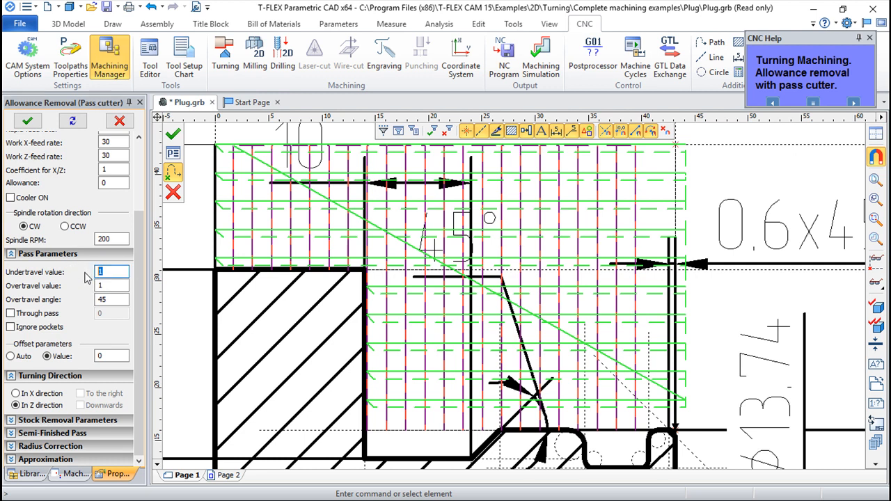
pyautogui.write('2')
pyautogui.press('Tab')
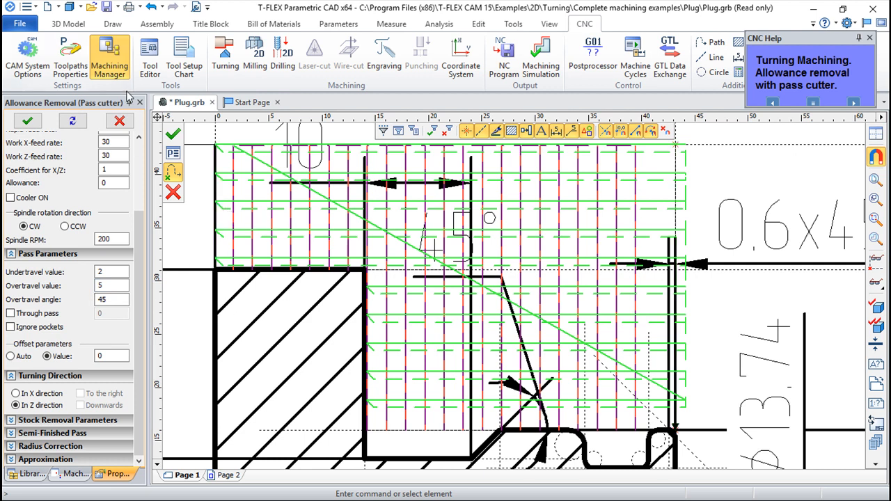
pyautogui.click(174, 134)
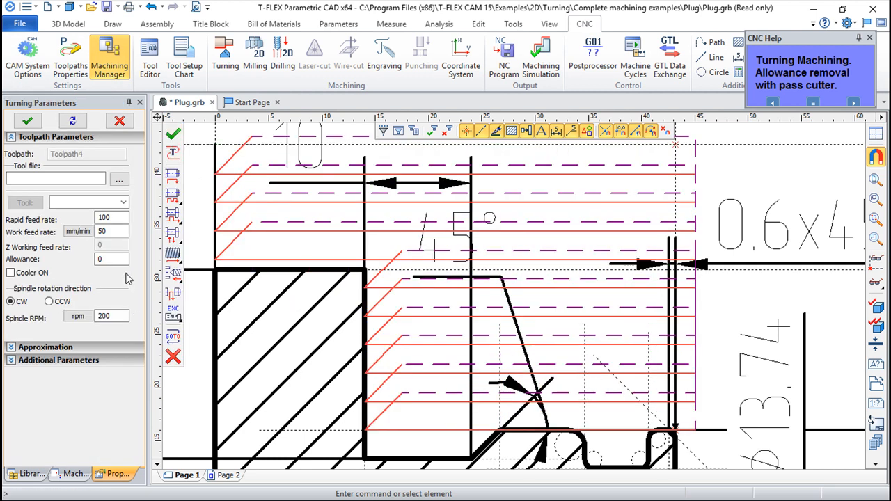
# Edit Toolpath3 to enable a through pass of 1 and apply the change
pyautogui.click(73, 474)
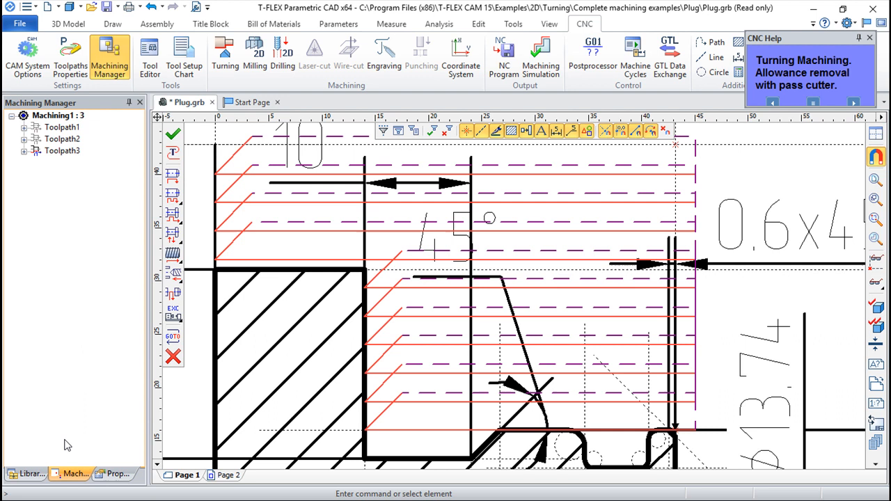
pyautogui.doubleClick(62, 152)
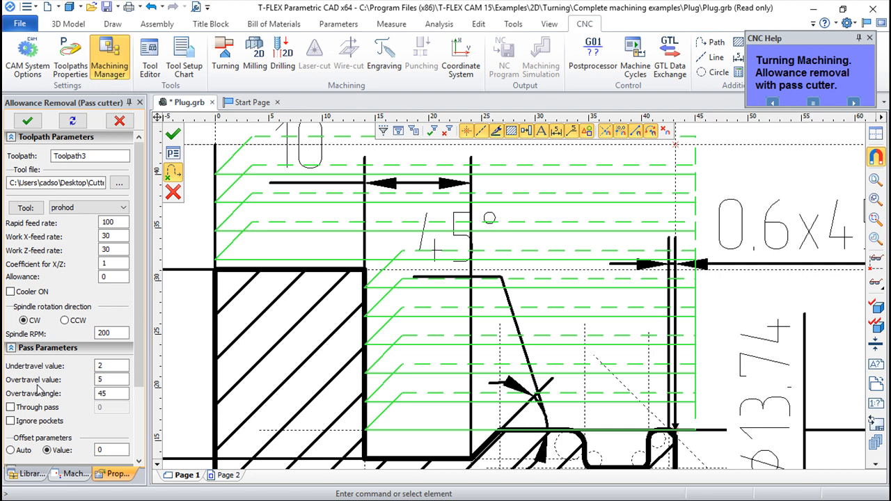
pyautogui.click(10, 408)
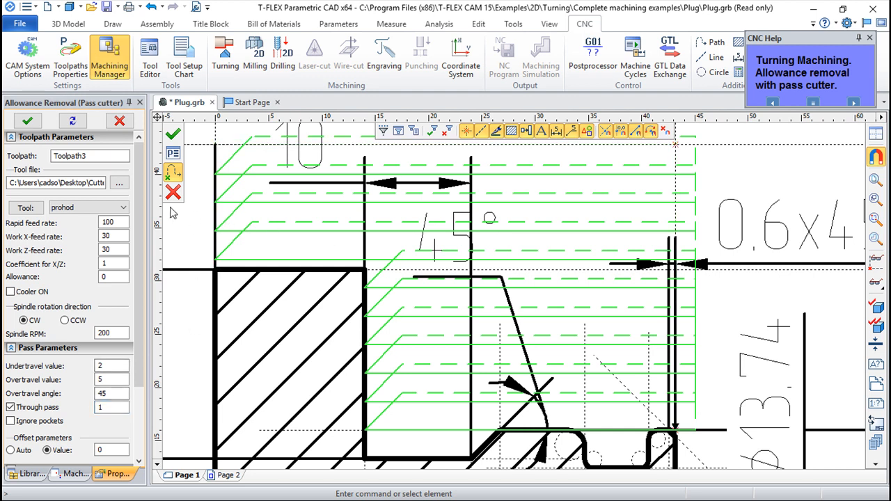
pyautogui.click(174, 133)
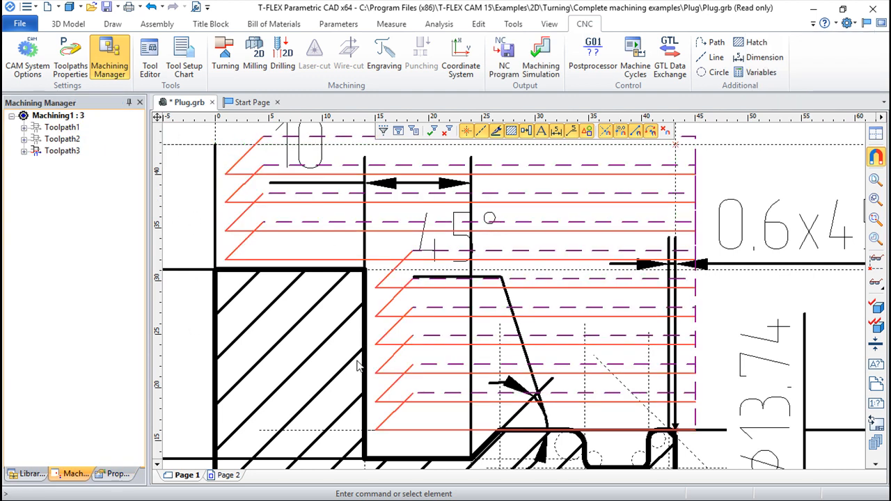
# Reopen Toolpath3 for editing and disable its through pass
pyautogui.click(58, 154)
pyautogui.doubleClick(58, 153)
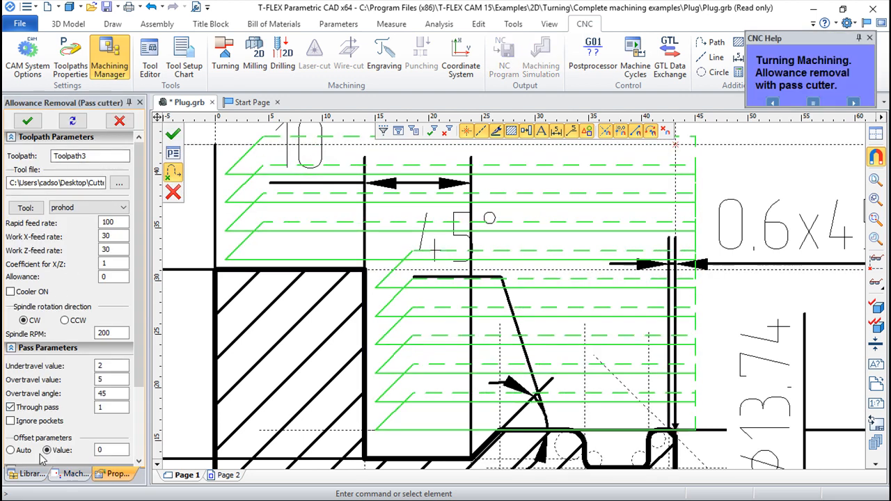
pyautogui.click(9, 408)
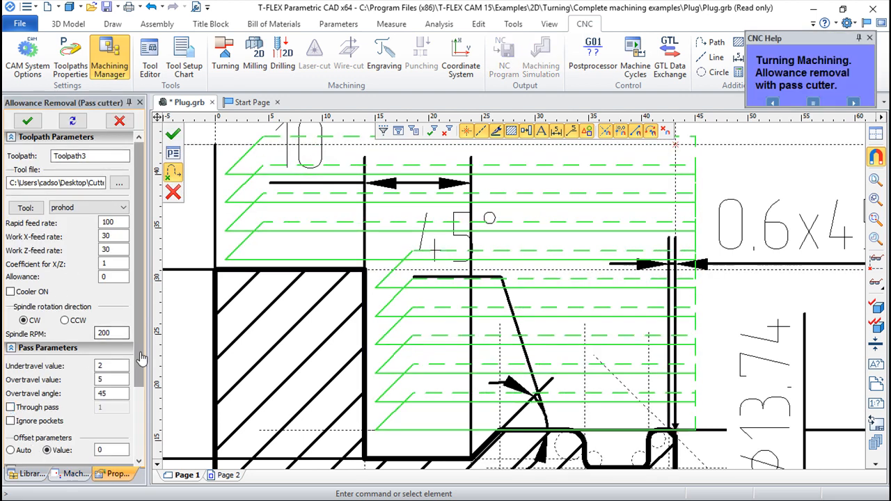
# Set Toolpath3's stock removal type to by value with a value of 2
pyautogui.scroll(-3, 21, 345)
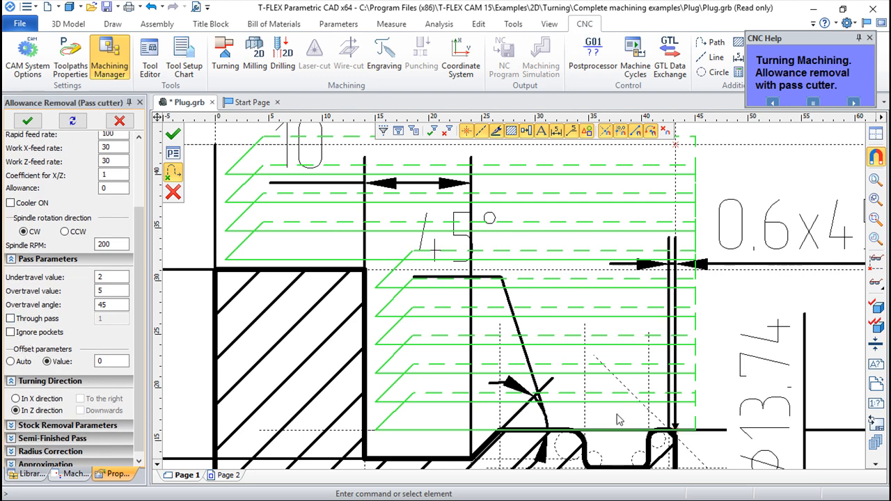
pyautogui.scroll(-1, 531, 345)
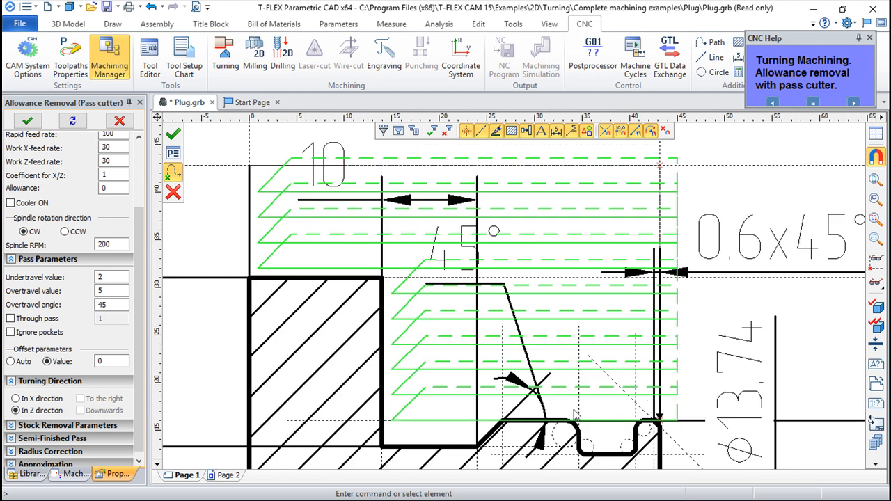
pyautogui.scroll(-1, 126, 349)
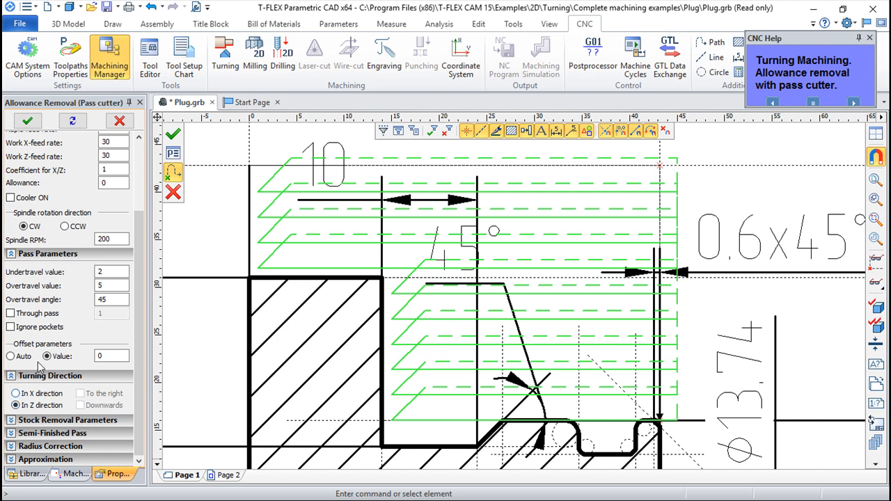
pyautogui.click(32, 420)
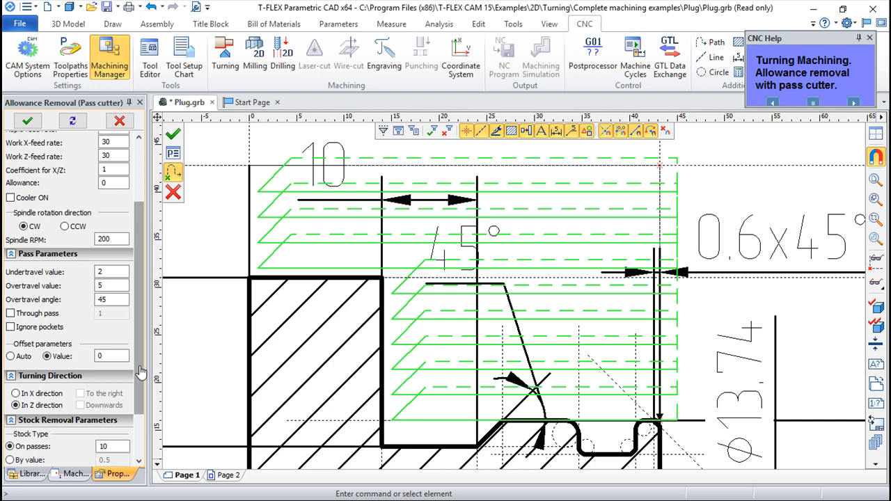
pyautogui.scroll(-3, 143, 376)
pyautogui.click(9, 396)
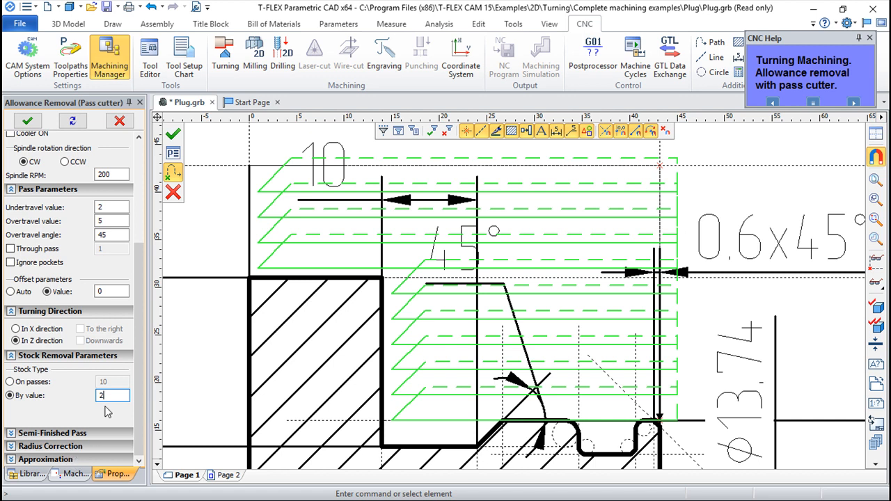
# Turn on the semi-finished pass for Toolpath3 with a pull out of 3 and apply the change
pyautogui.click(12, 433)
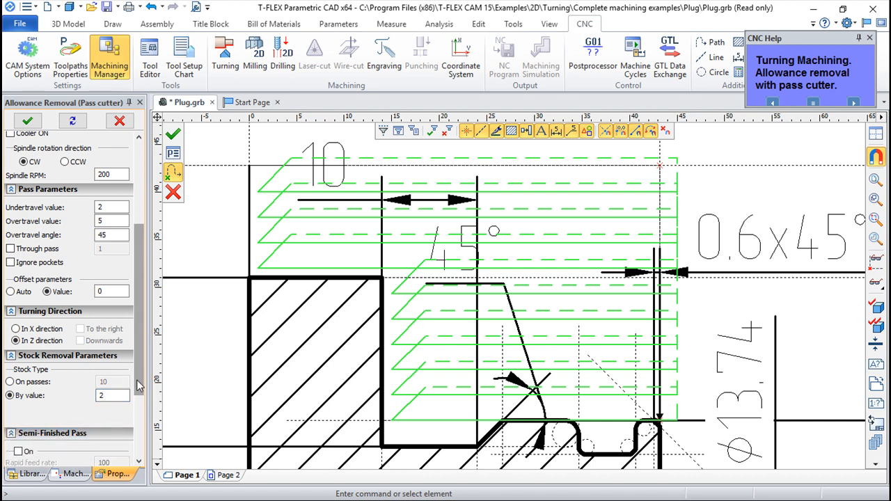
pyautogui.scroll(-3, 143, 461)
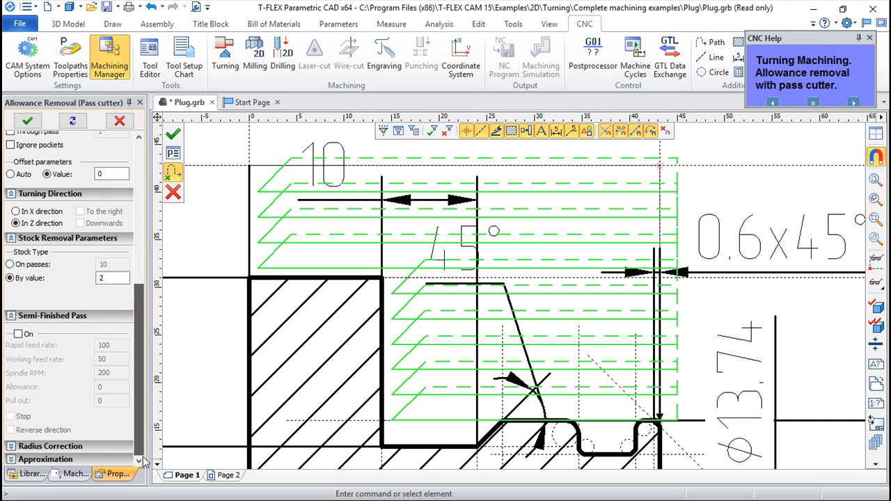
pyautogui.click(18, 335)
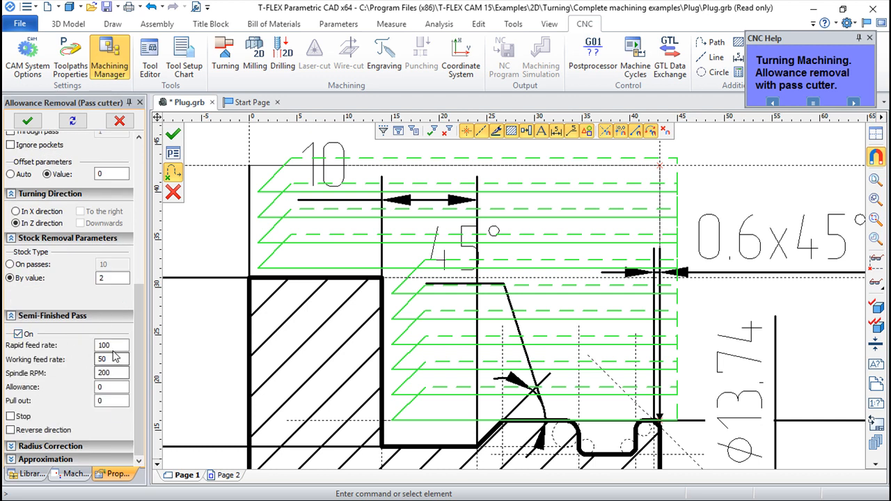
pyautogui.click(103, 388)
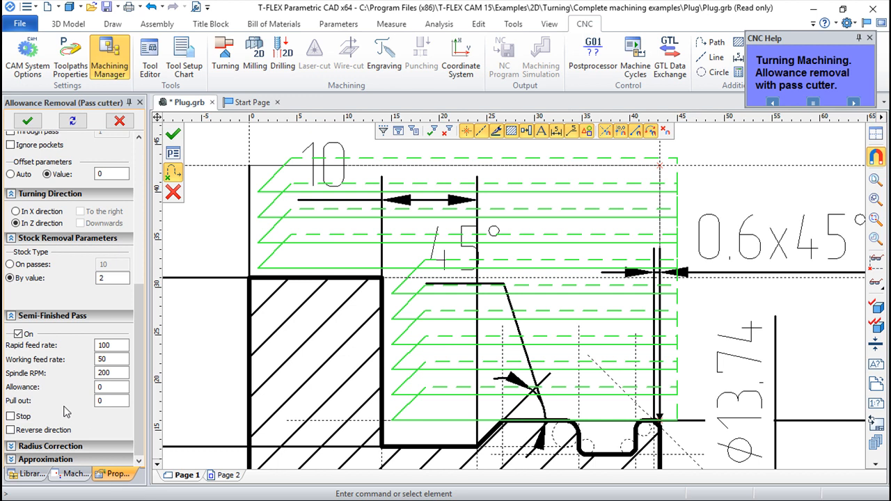
pyautogui.click(105, 402)
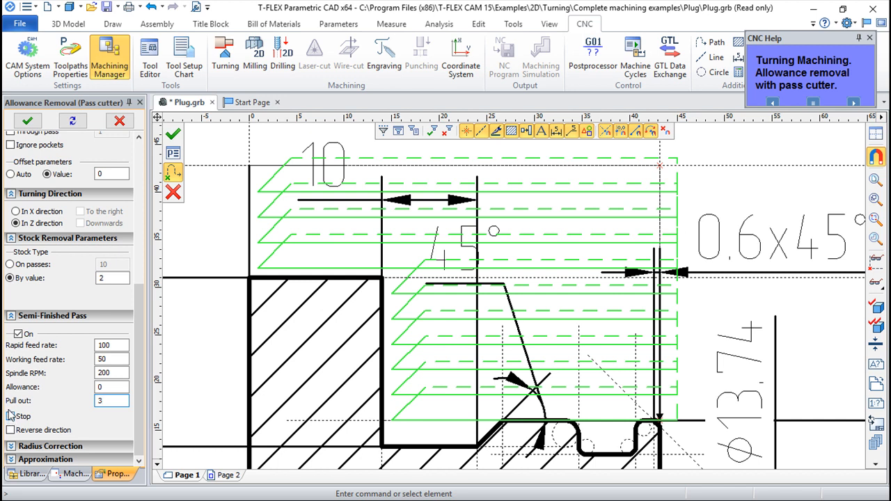
pyautogui.click(173, 136)
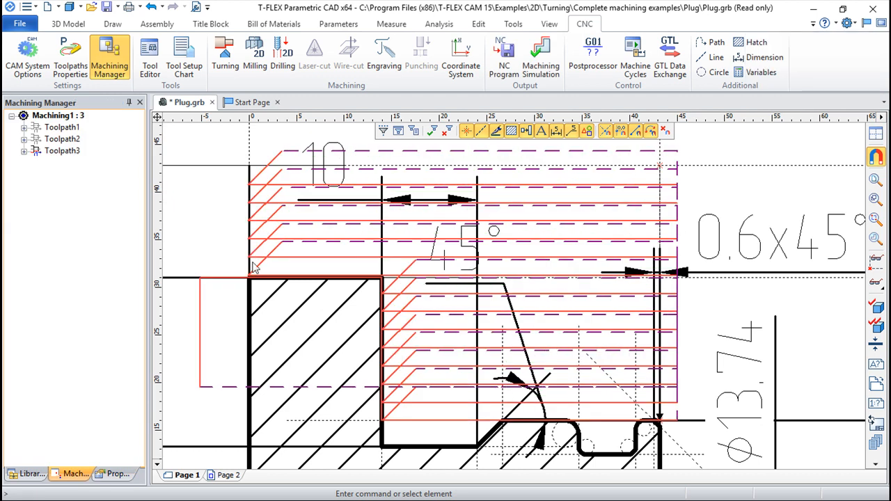
# Reopen Toolpath3 for editing, enable reverse direction for its semi-finished pass, and apply the change
pyautogui.scroll(-2, 463, 375)
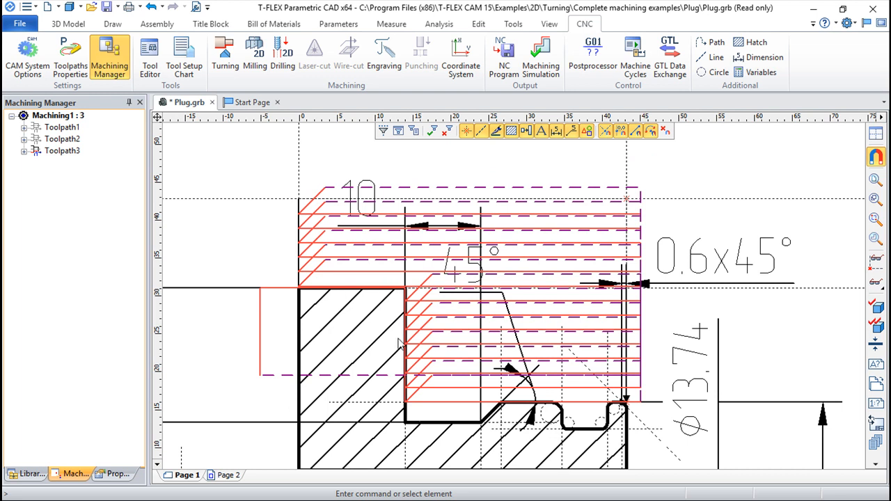
pyautogui.doubleClick(62, 151)
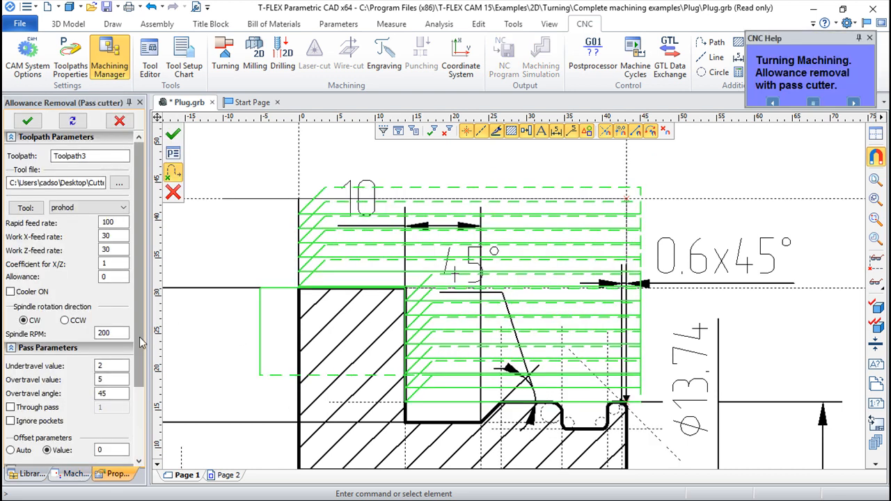
pyautogui.scroll(-3, 139, 341)
pyautogui.click(11, 434)
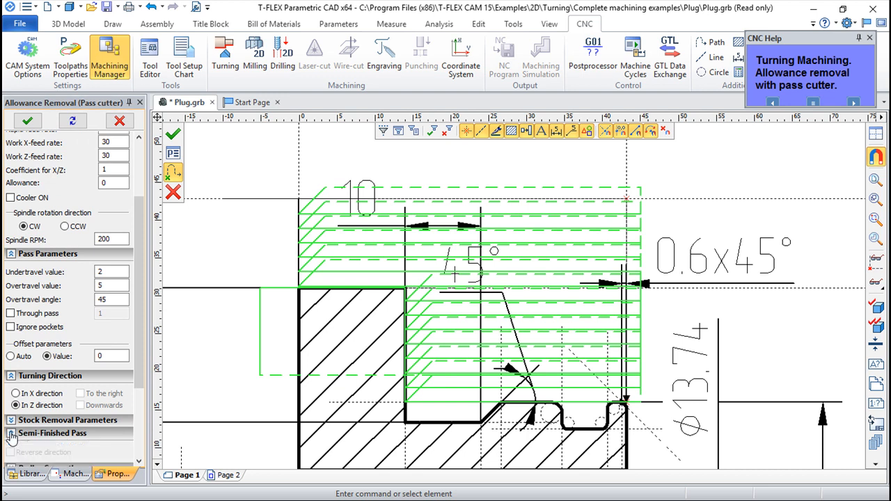
pyautogui.click(10, 433)
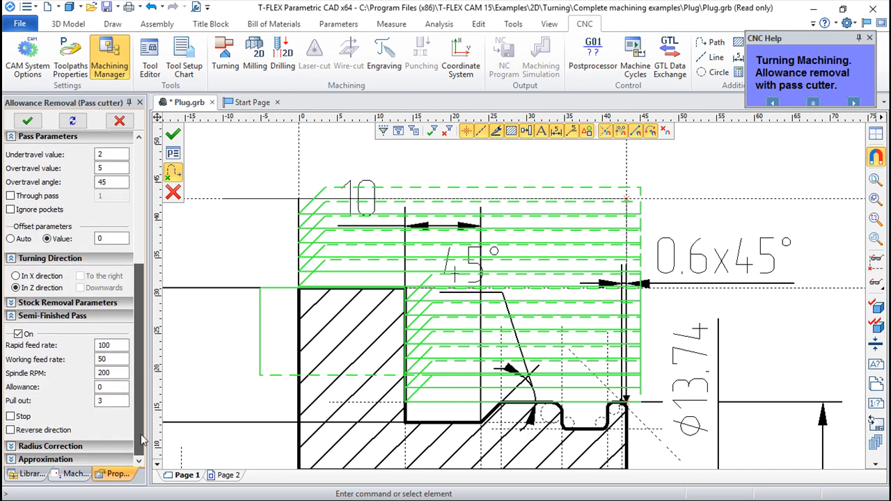
pyautogui.click(10, 429)
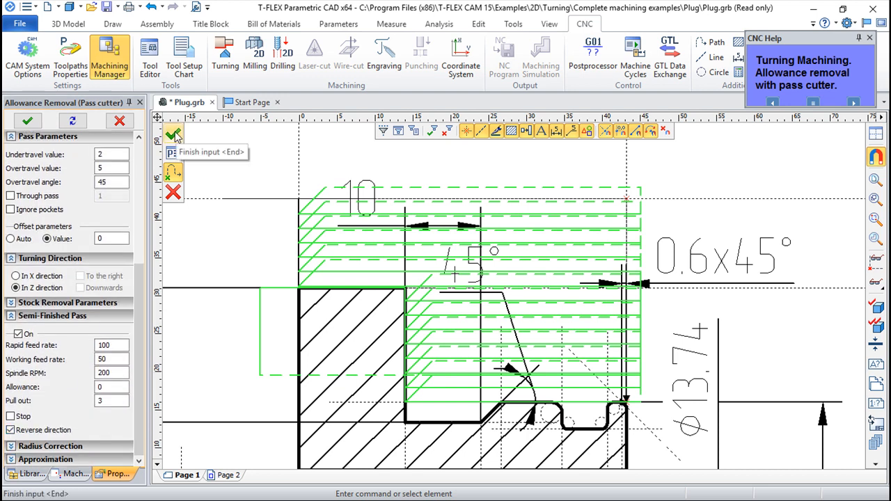
pyautogui.click(174, 133)
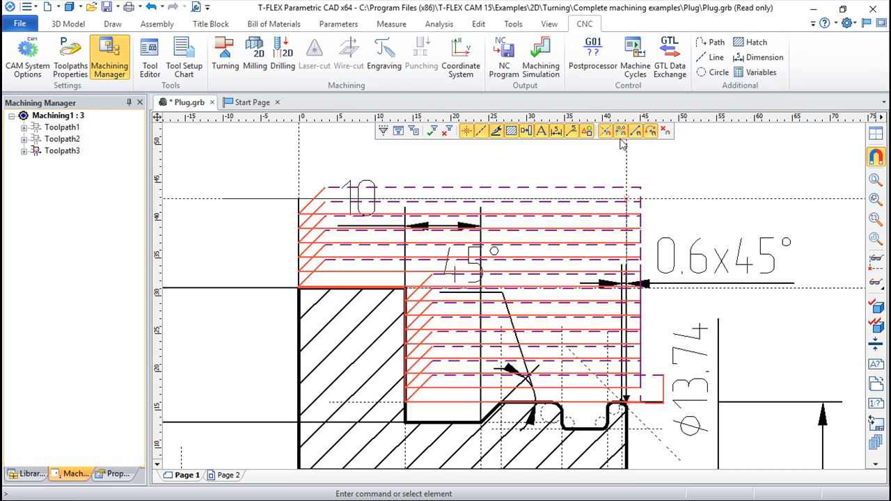
# Run the machining simulation to examine the pass cutter's movement over the plug, and exit the simulator
pyautogui.click(540, 66)
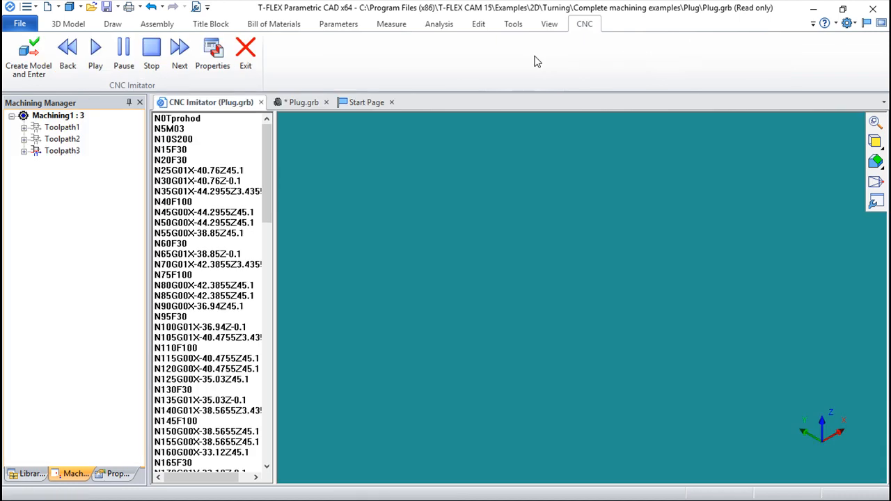
pyautogui.moveTo(498, 237); pyautogui.dragTo(686, 265)
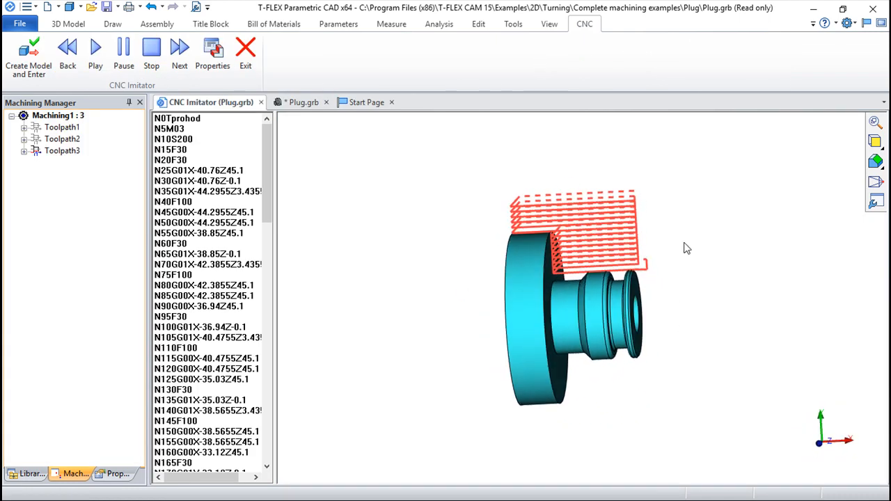
pyautogui.scroll(5, 647, 277)
pyautogui.scroll(-2, 561, 270)
pyautogui.scroll(-2, 679, 405)
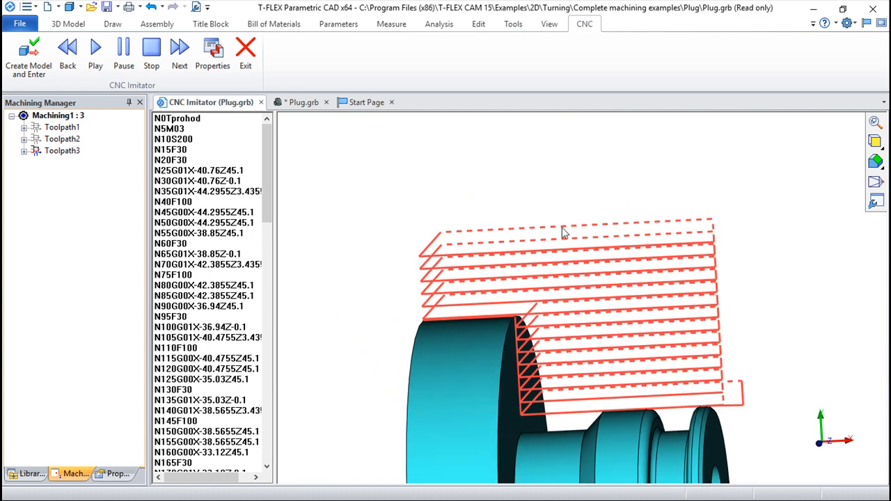
pyautogui.click(97, 54)
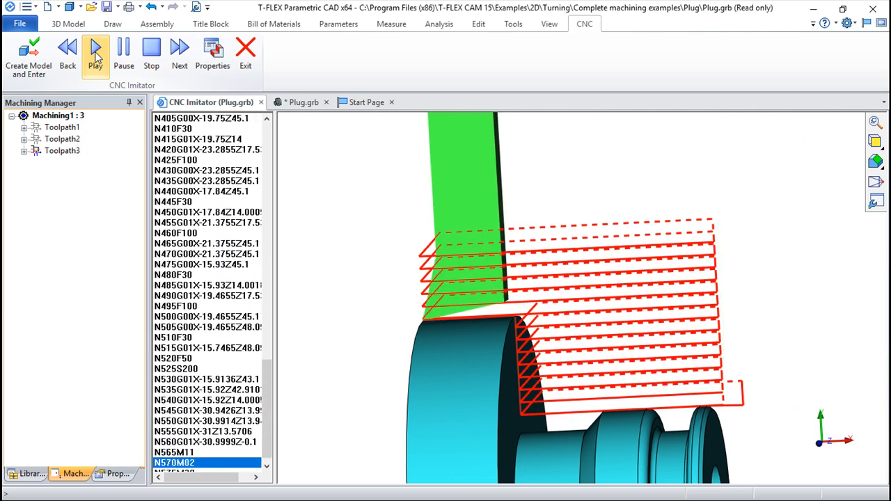
pyautogui.click(246, 51)
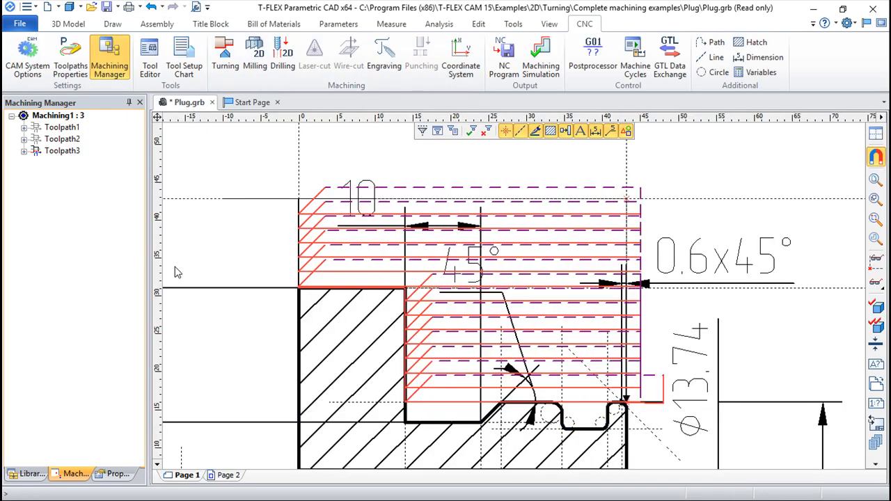
# Construct a vertical line at about X = 6.84 and a horizontal line at about Y = 22 crossing the plug's flange
pyautogui.scroll(3, 330, 298)
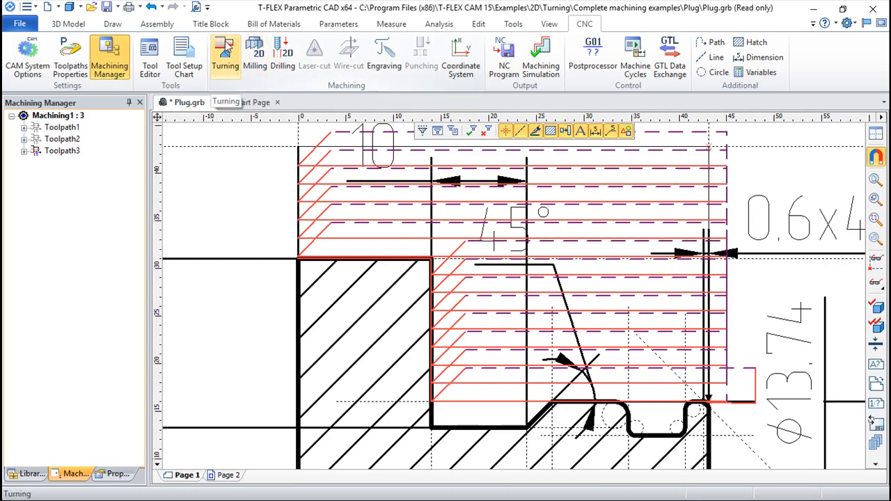
pyautogui.click(112, 25)
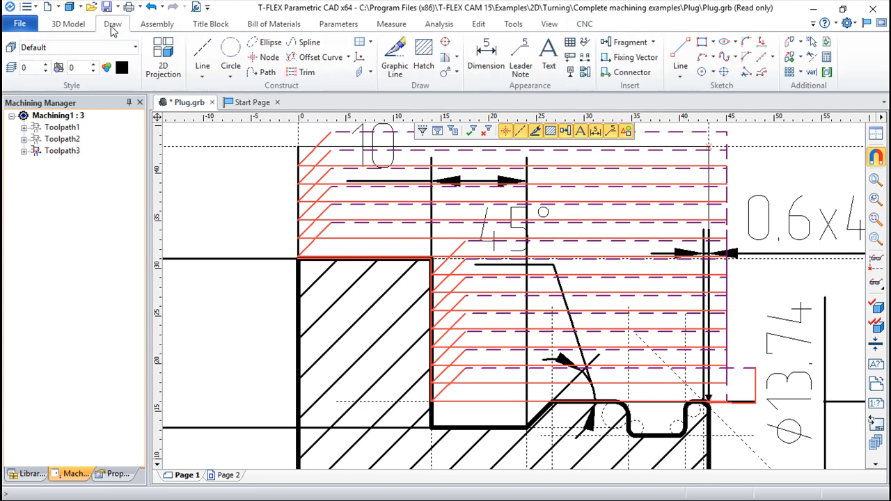
pyautogui.click(264, 72)
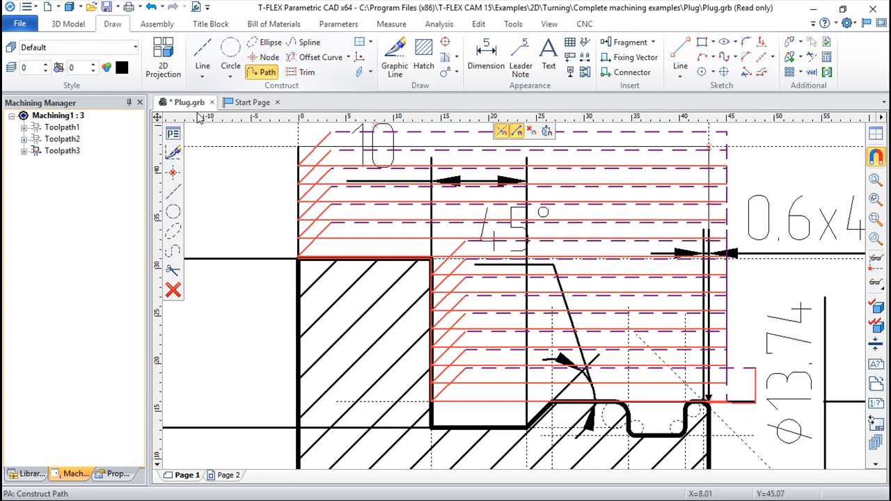
pyautogui.click(201, 67)
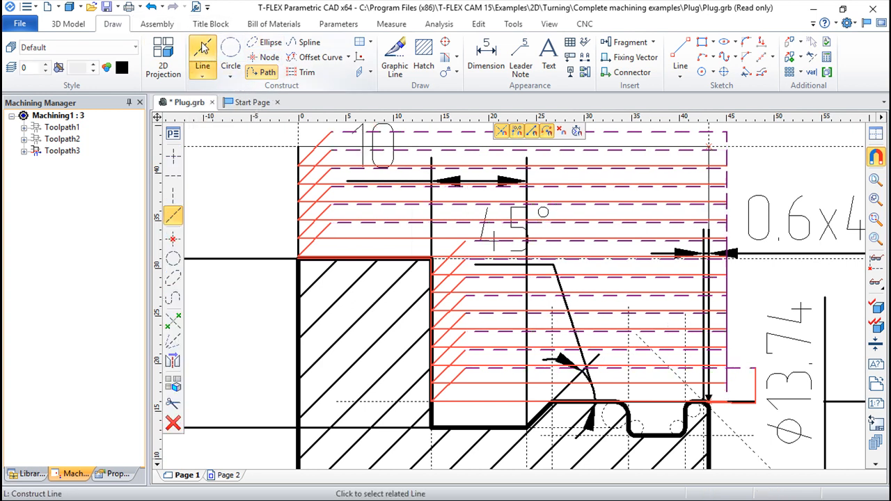
pyautogui.click(173, 196)
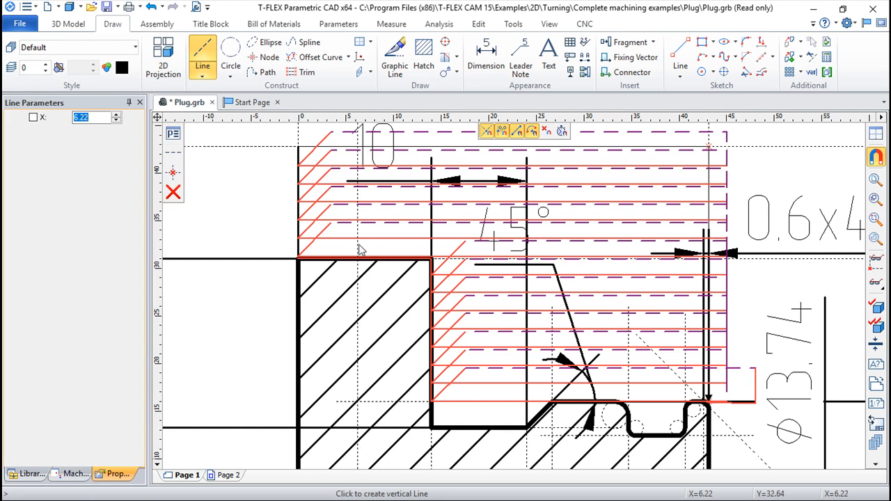
pyautogui.click(175, 159)
pyautogui.click(392, 341)
pyautogui.press('Escape')
# Construct a path from the vertical construction line along the flange's upper edge to its corner, down to the horizontal construction line
pyautogui.click(265, 72)
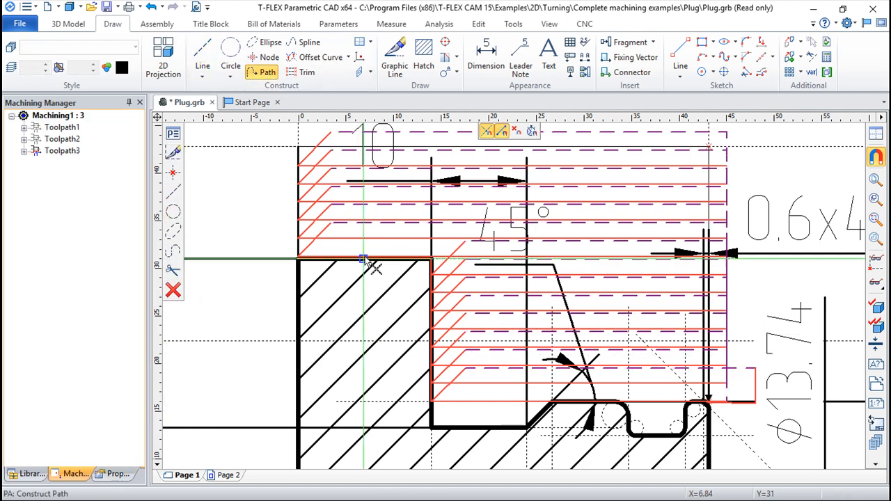
pyautogui.click(363, 259)
pyautogui.click(432, 259)
pyautogui.click(431, 341)
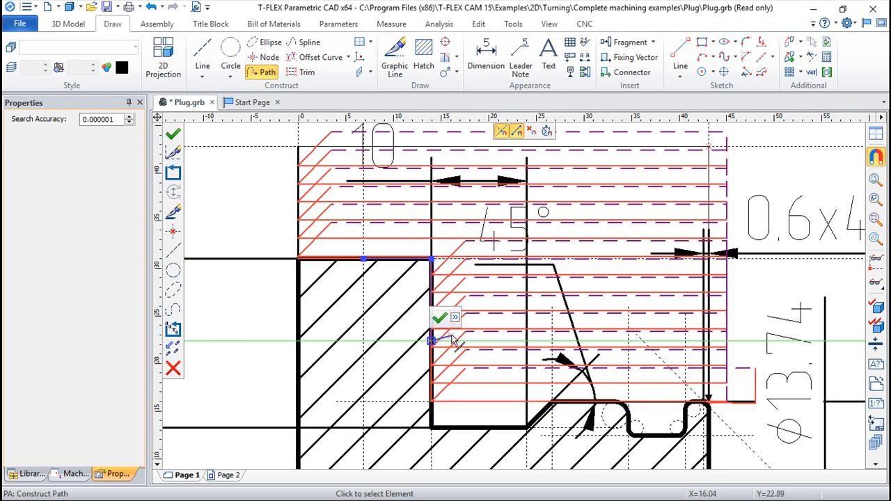
pyautogui.click(442, 319)
pyautogui.scroll(2, 420, 249)
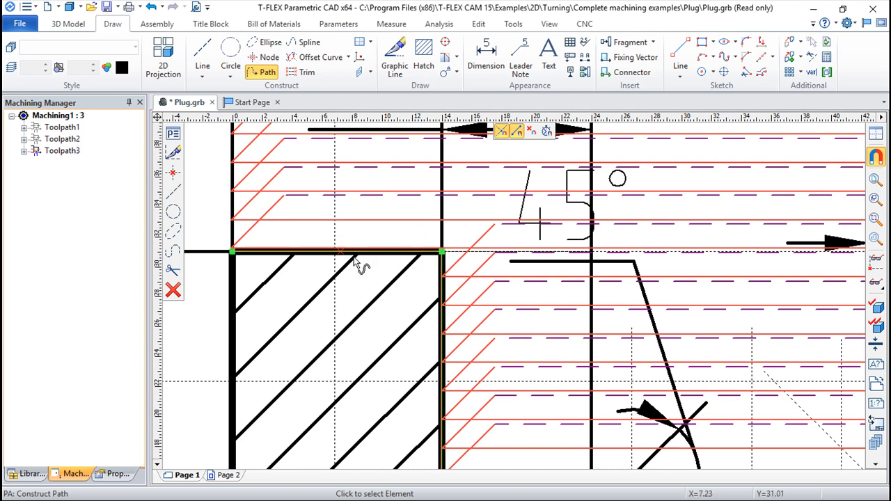
pyautogui.scroll(-1, 448, 360)
pyautogui.scroll(-1, 448, 360)
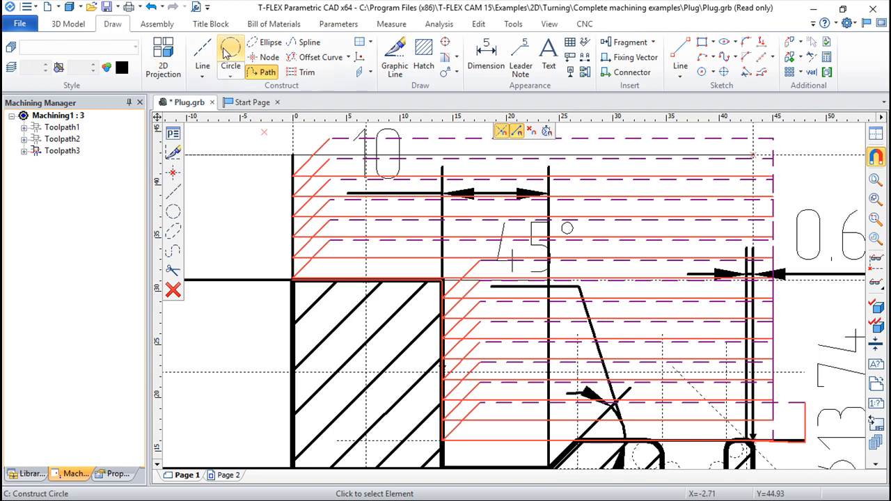
# Start a Corner Turning with Rounding operation and assign it the stepped contour path along the plug's flange and upper edge
pyautogui.click(585, 24)
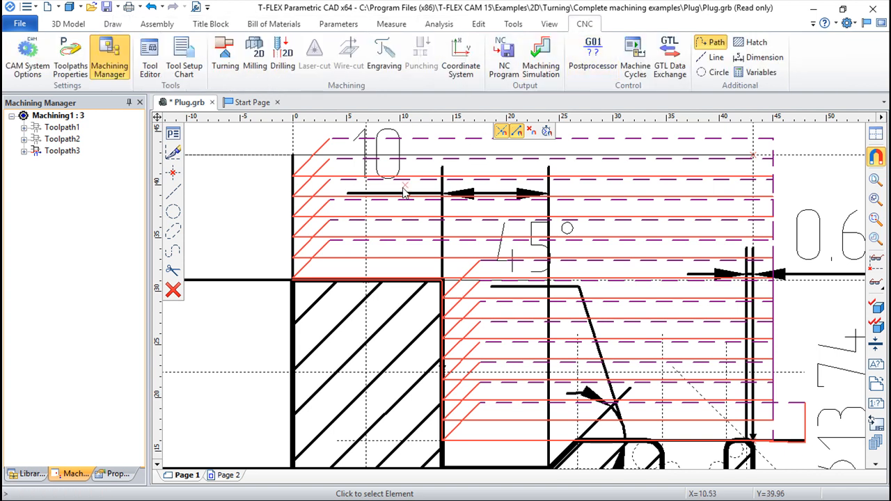
pyautogui.click(224, 62)
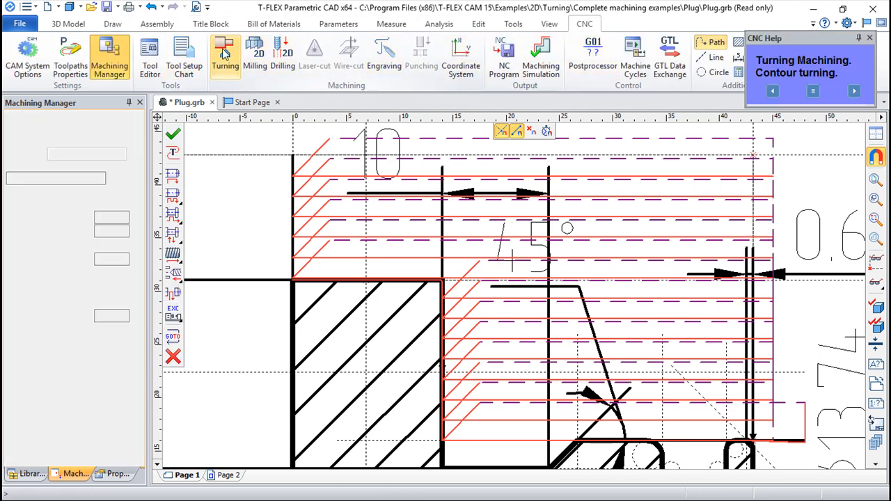
pyautogui.click(174, 192)
pyautogui.click(174, 192)
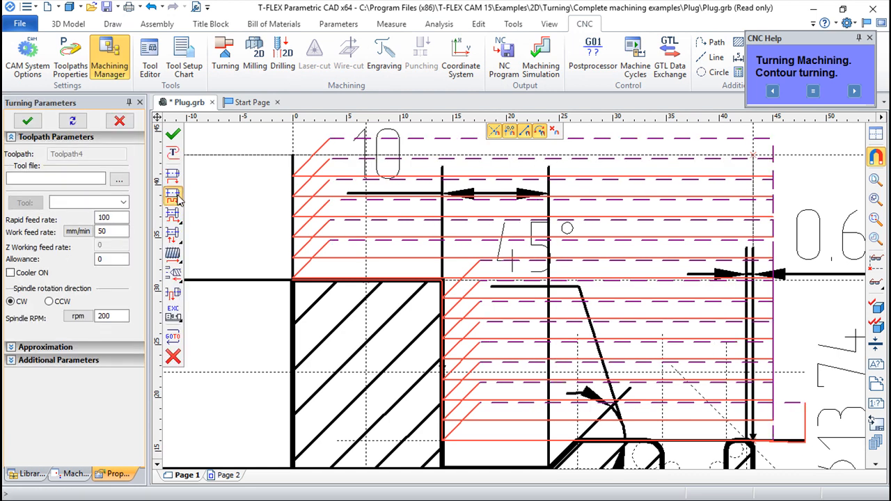
pyautogui.click(179, 198)
pyautogui.click(256, 237)
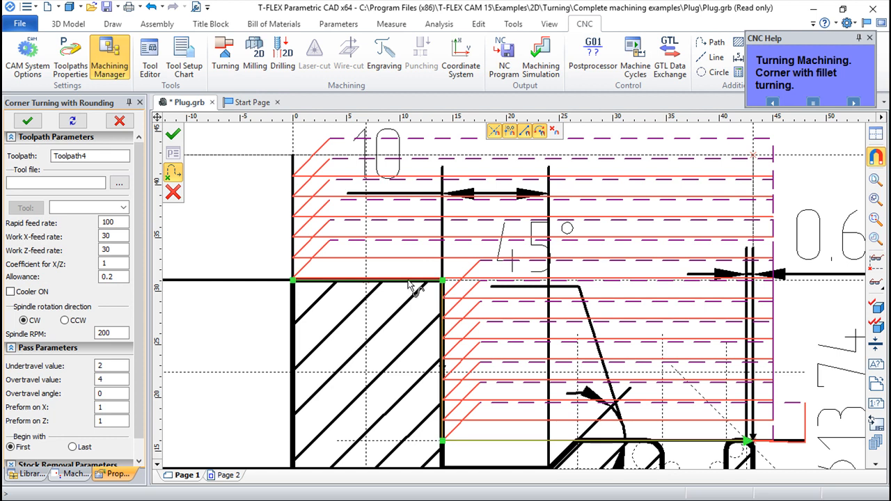
pyautogui.scroll(2, 420, 286)
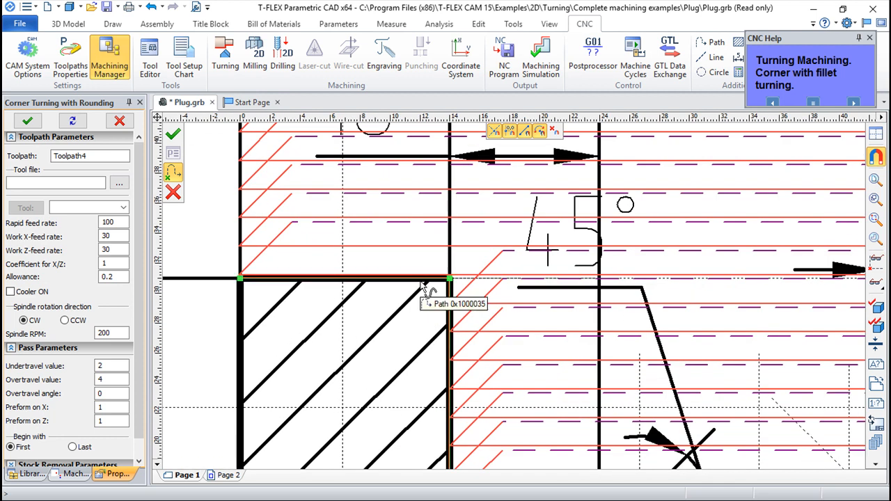
pyautogui.click(423, 285)
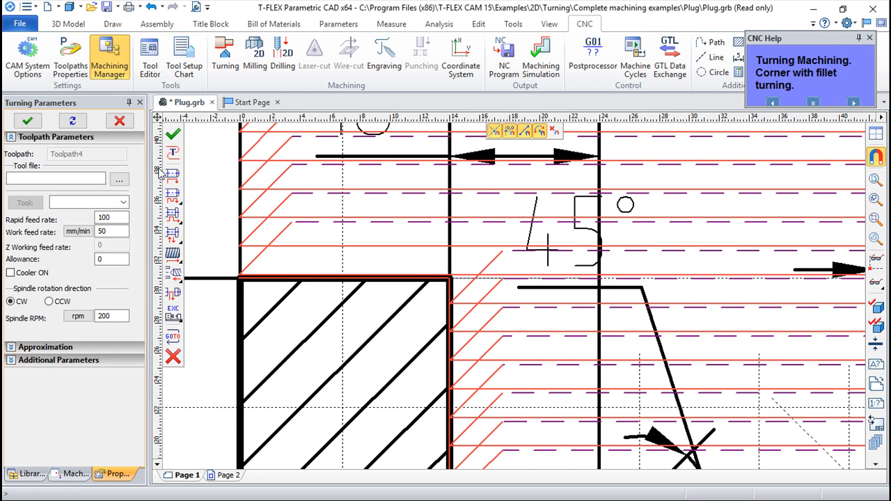
pyautogui.click(174, 197)
pyautogui.click(198, 237)
pyautogui.click(414, 285)
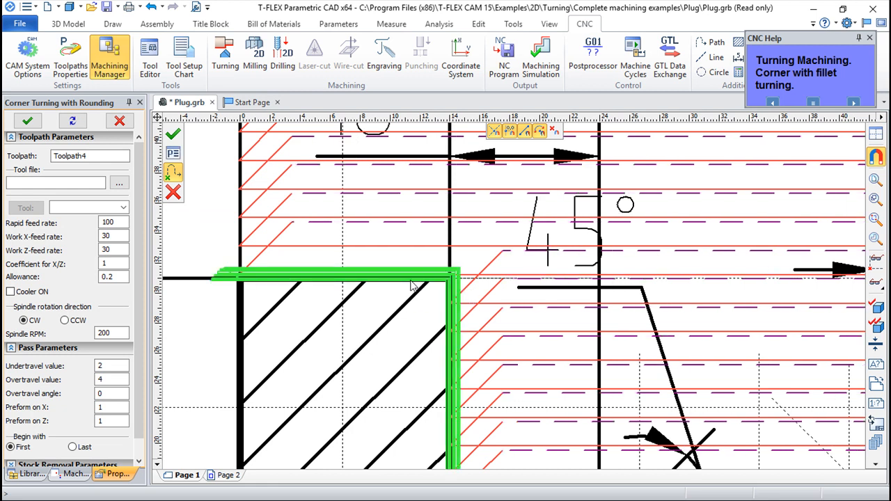
# Load the cutter tool file for Toolpath4 and choose the prohod tool
pyautogui.scroll(-2, 406, 290)
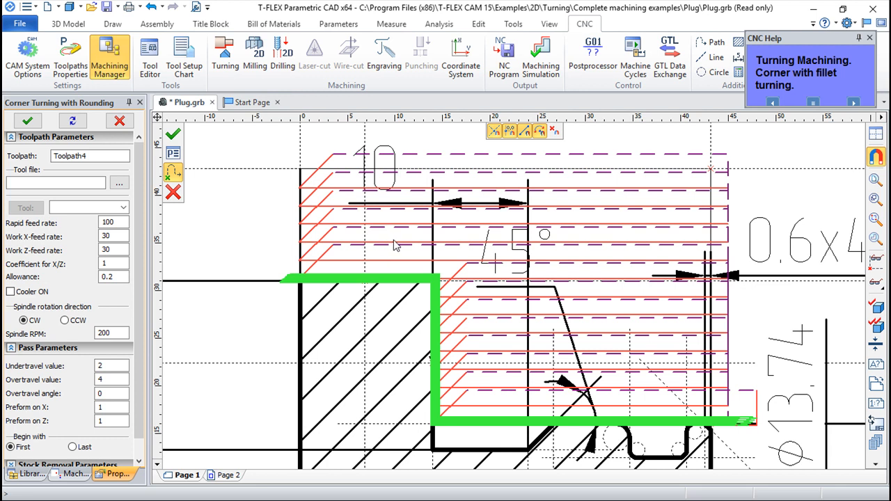
pyautogui.scroll(2, 393, 277)
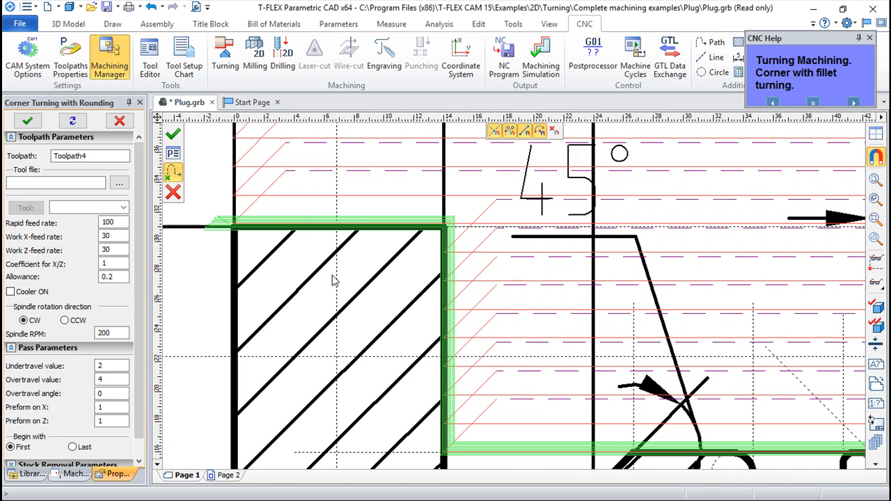
pyautogui.scroll(-2, 333, 279)
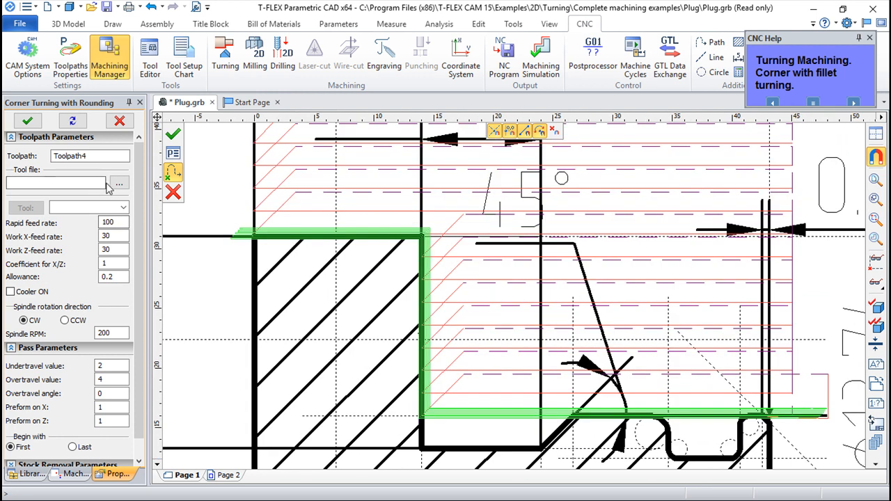
pyautogui.click(118, 186)
pyautogui.click(648, 174)
pyautogui.doubleClick(649, 171)
pyautogui.click(124, 208)
pyautogui.click(75, 219)
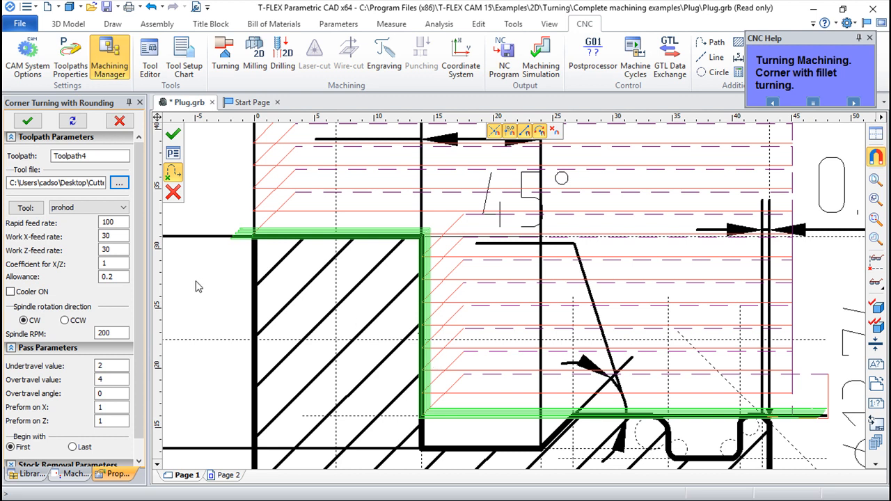
# Set Toolpath4's allowance to 0 and its overtravel angle to 30
pyautogui.click(110, 277)
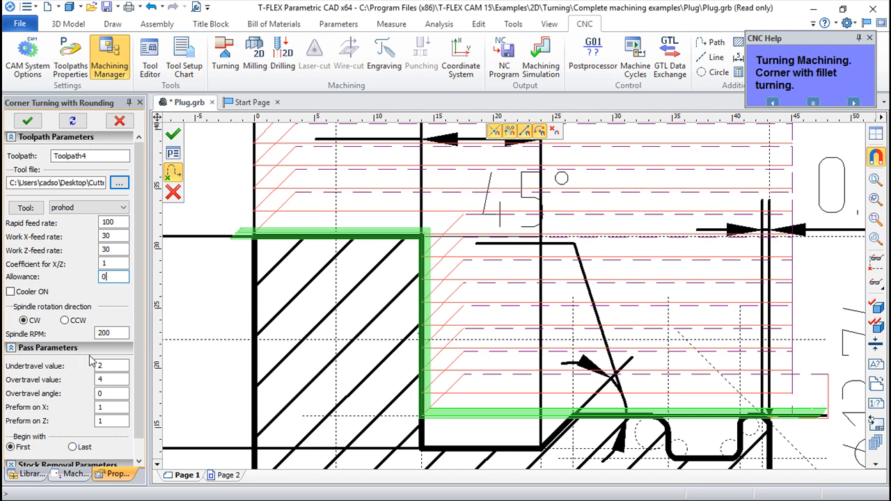
pyautogui.click(102, 377)
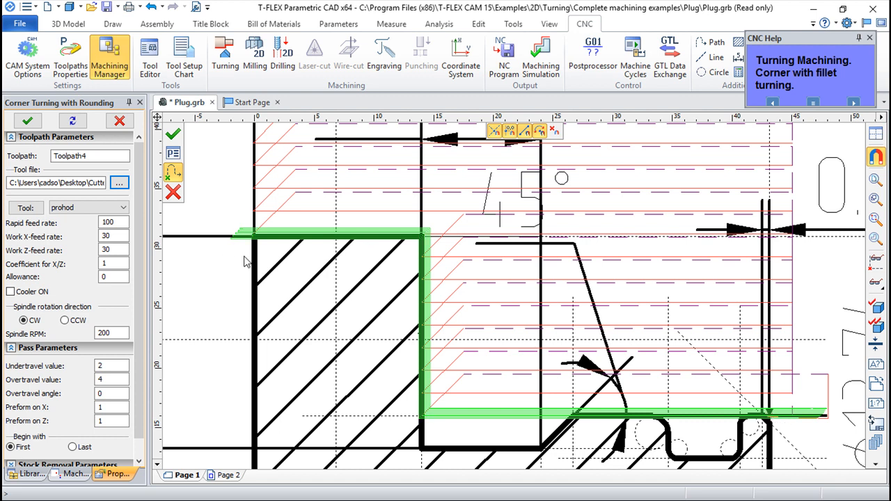
pyautogui.click(105, 394)
pyautogui.doubleClick(105, 394)
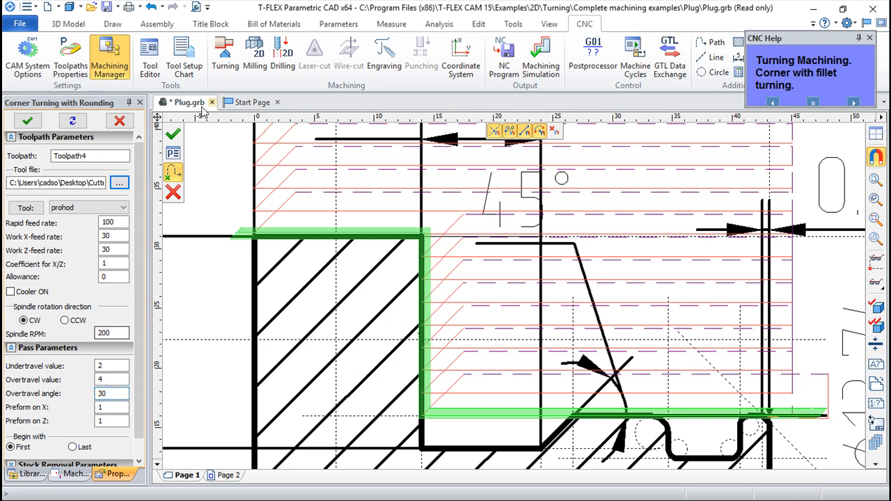
pyautogui.click(105, 405)
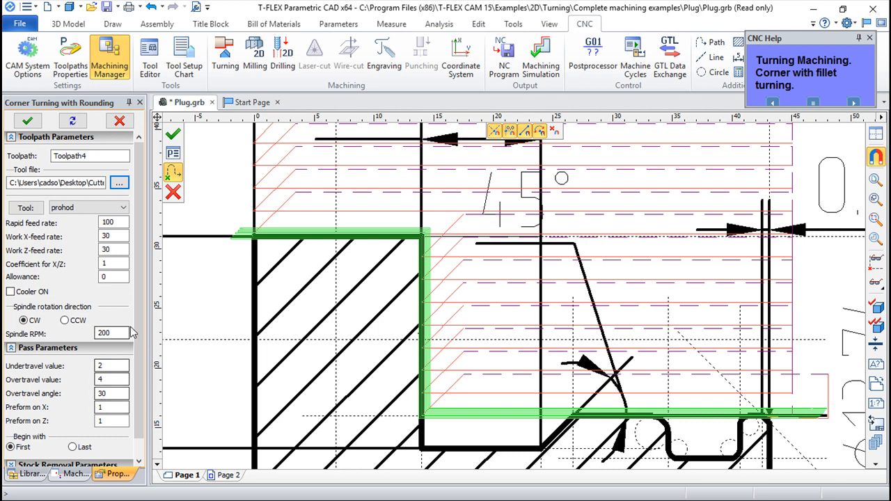
# Set stock removal by number of passes at 10, create the corner turning toolpath, and exit the turning command
pyautogui.scroll(-2, 139, 358)
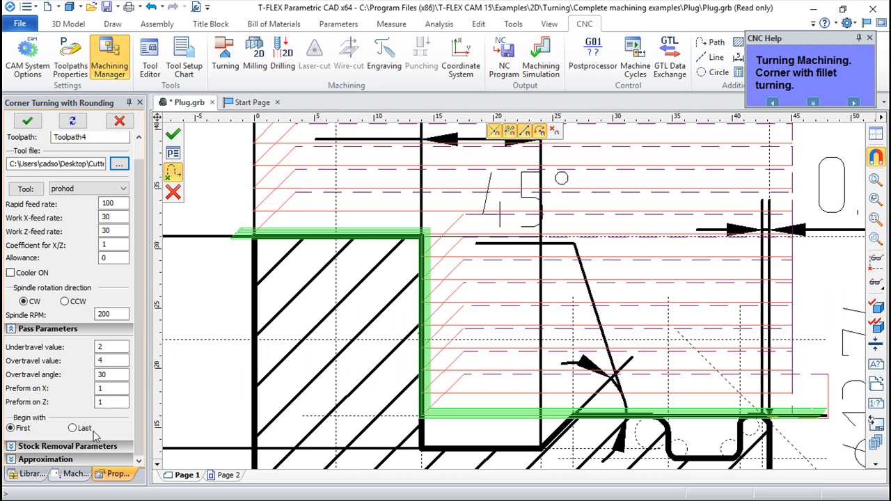
pyautogui.click(11, 447)
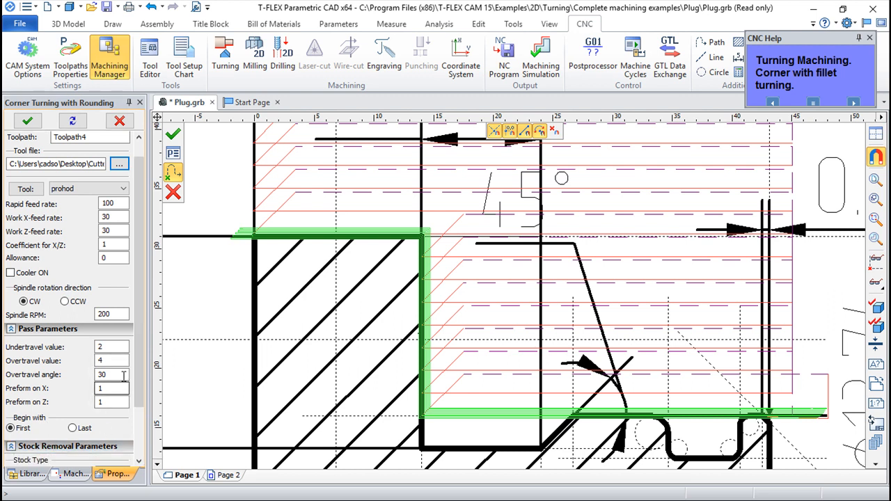
pyautogui.scroll(-3, 143, 446)
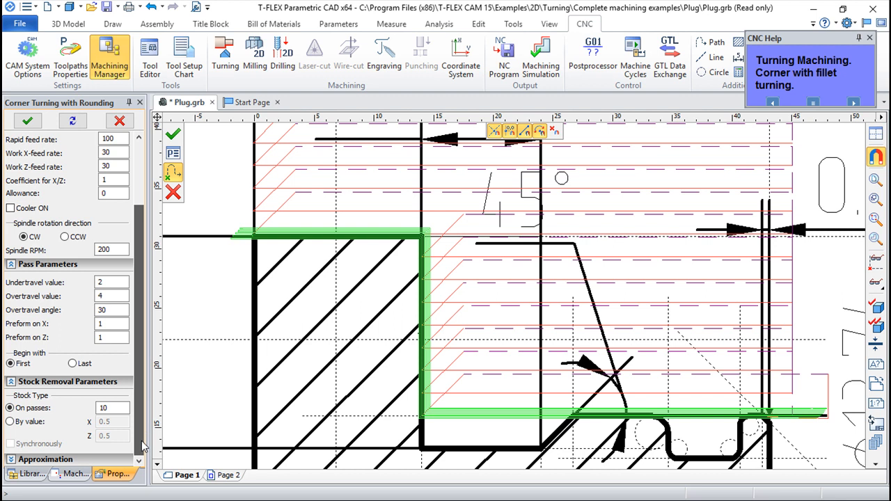
pyautogui.click(10, 422)
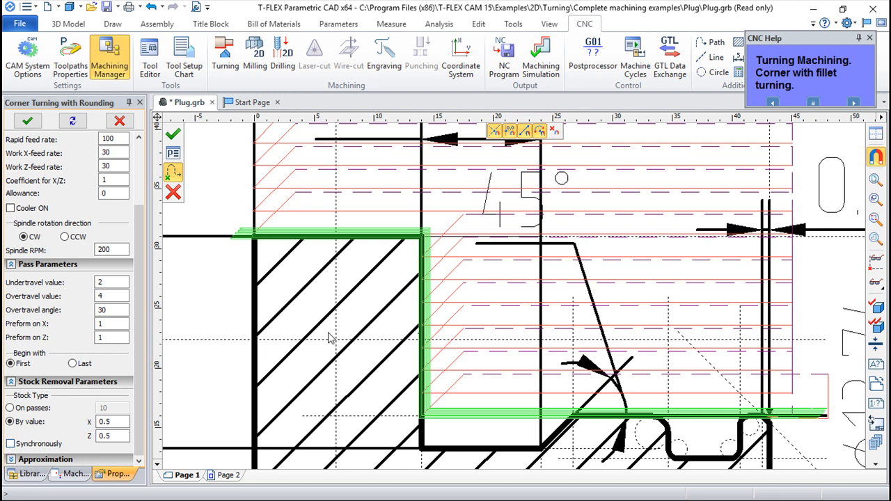
pyautogui.click(10, 409)
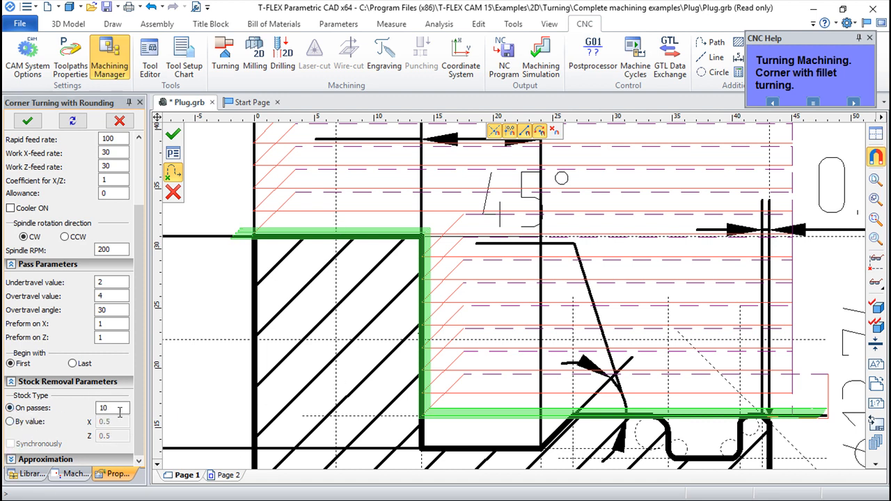
pyautogui.click(173, 135)
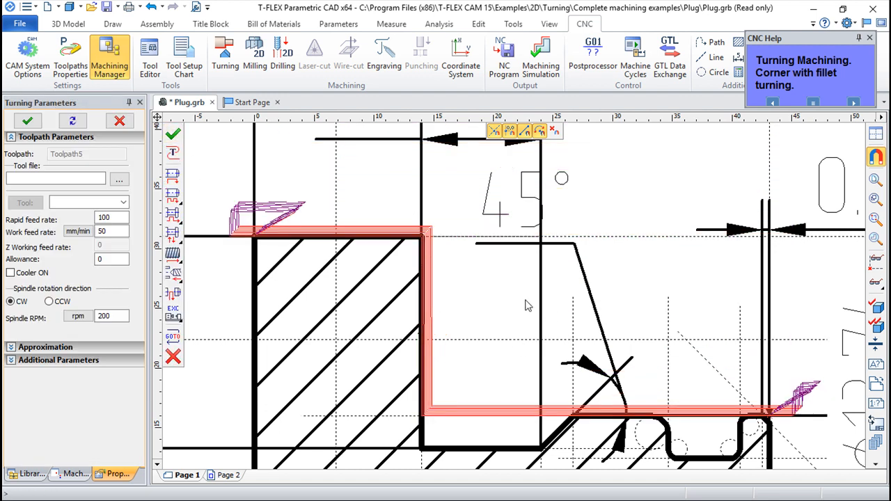
pyautogui.scroll(2, 551, 319)
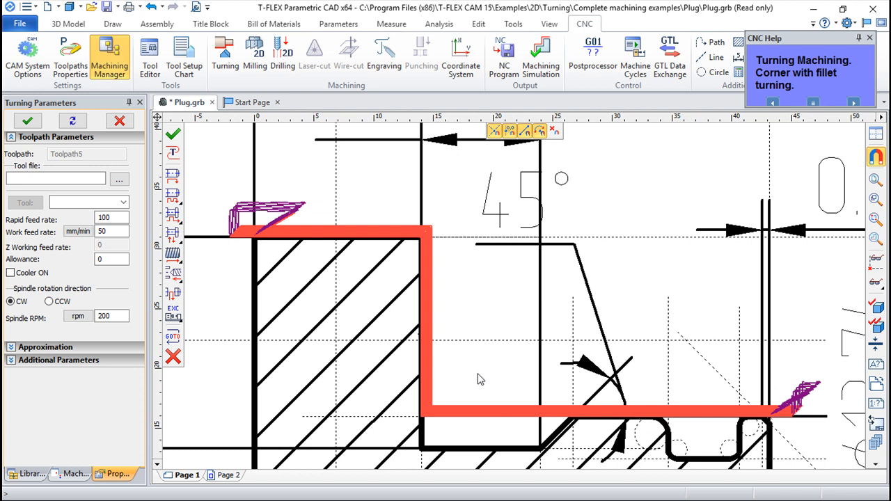
pyautogui.scroll(1, 474, 369)
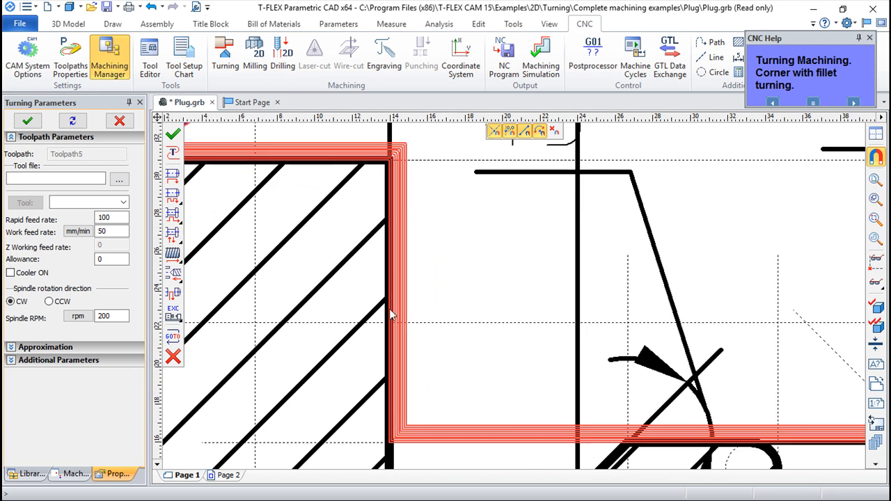
pyautogui.scroll(-2, 340, 339)
pyautogui.scroll(-1, 340, 340)
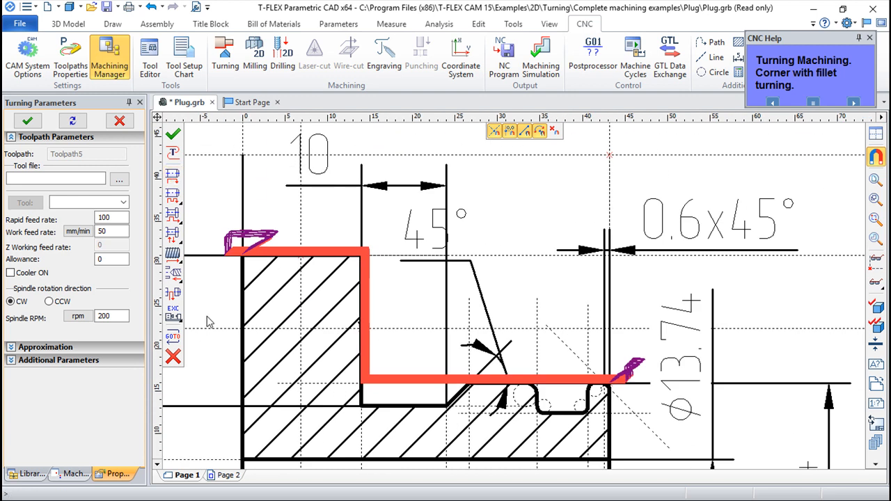
pyautogui.press('Escape')
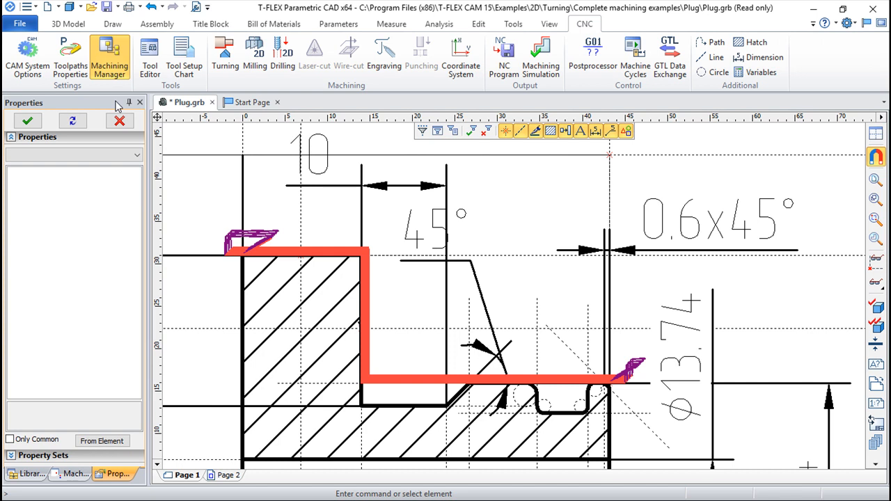
pyautogui.click(230, 67)
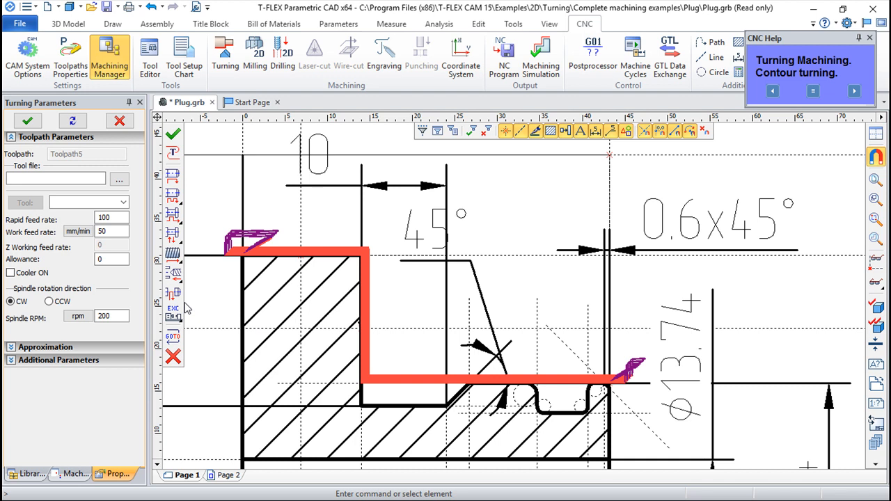
pyautogui.scroll(-3, 412, 369)
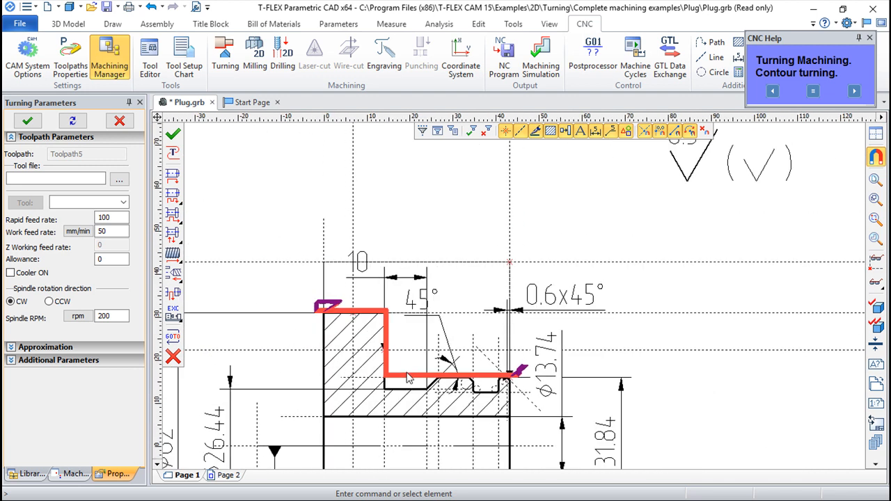
pyautogui.click(173, 255)
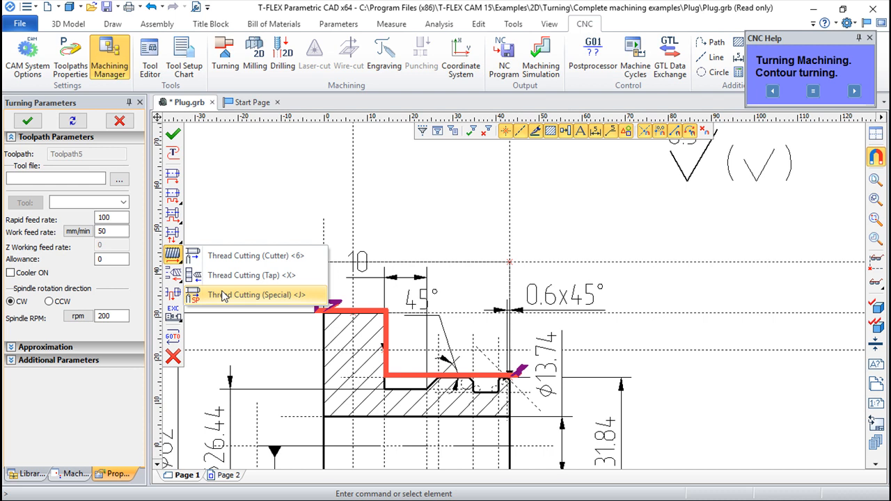
pyautogui.rightClick(281, 180)
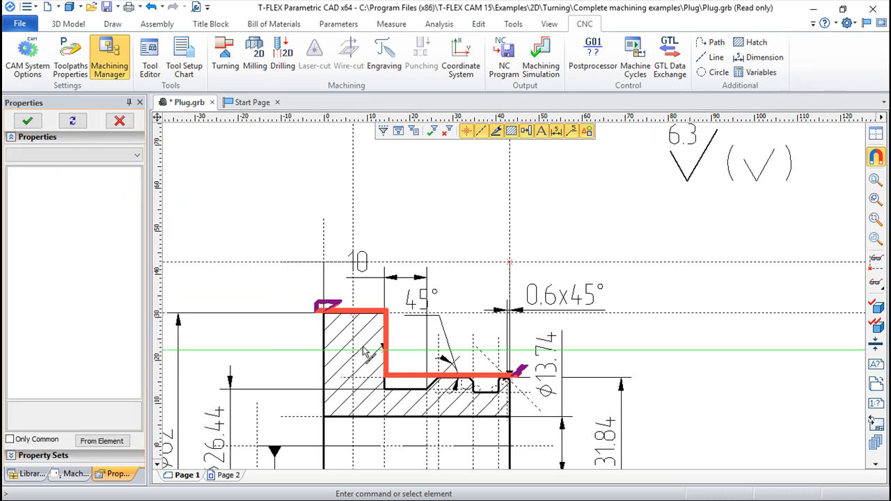
# Construct a straight path along the plug's lower outer edge, from the end of the chamfer to the groove's near wall
pyautogui.scroll(2, 365, 353)
pyautogui.scroll(-4, 366, 352)
pyautogui.moveTo(425, 390); pyautogui.dragTo(423, 218, button='middle')
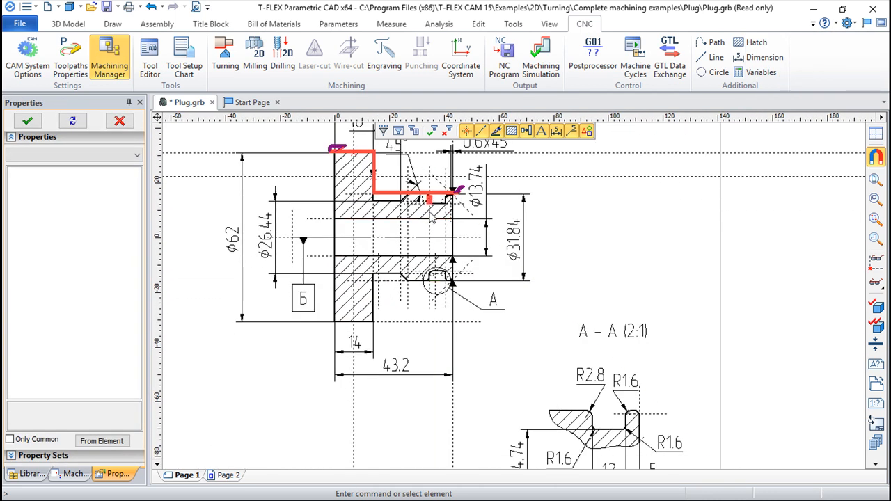
pyautogui.scroll(3, 411, 311)
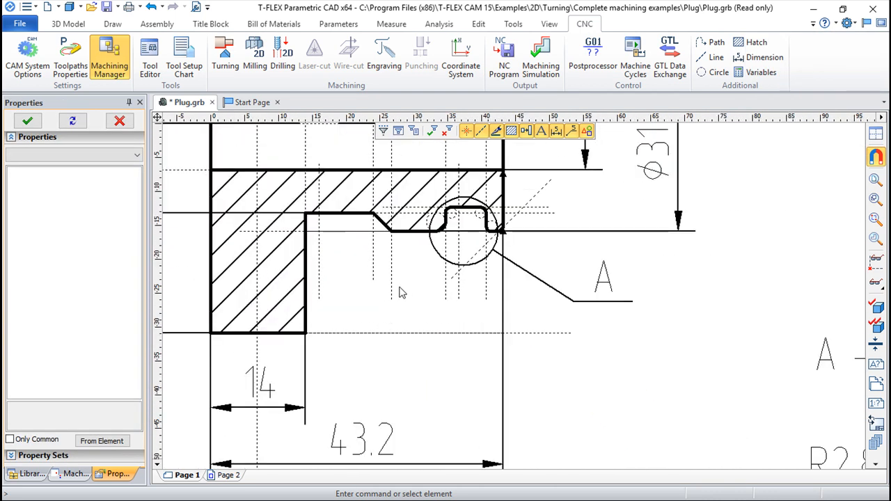
pyautogui.scroll(2, 399, 279)
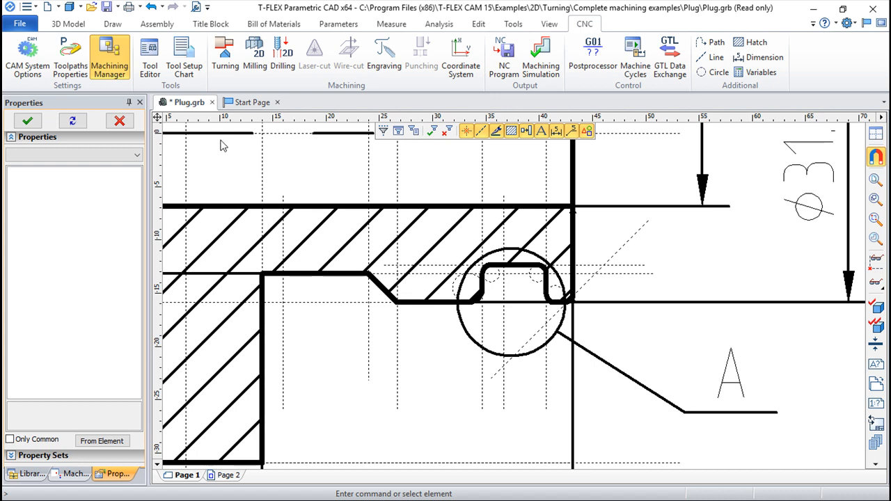
pyautogui.click(108, 25)
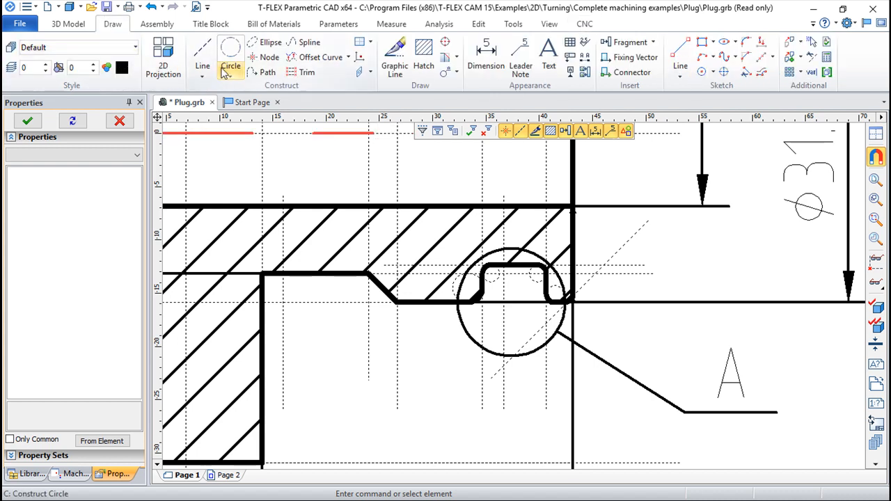
pyautogui.click(263, 72)
pyautogui.scroll(2, 421, 348)
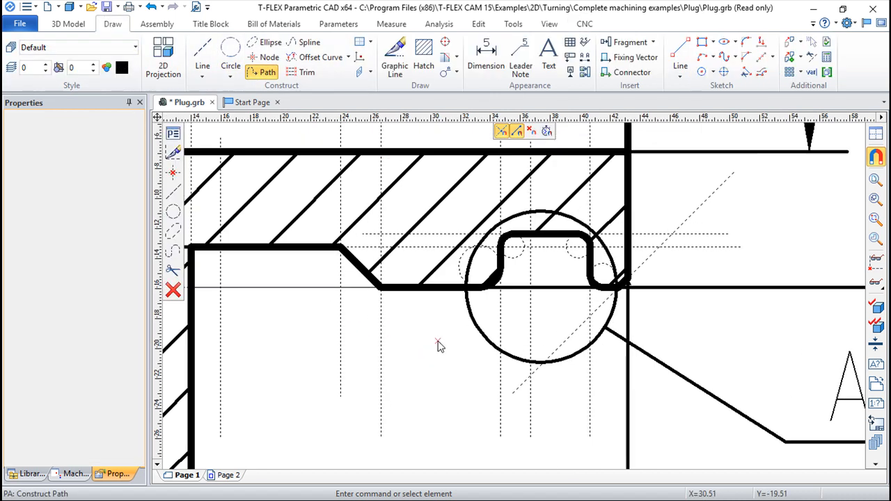
pyautogui.click(381, 288)
pyautogui.click(501, 288)
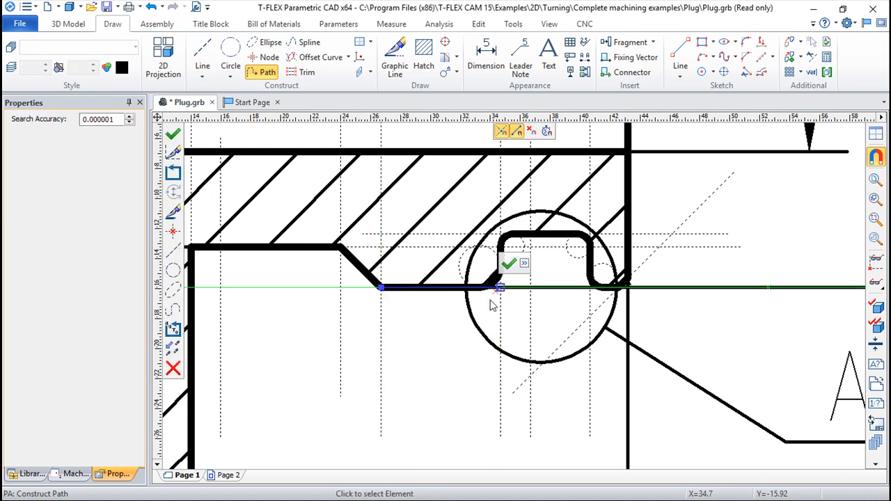
pyautogui.click(510, 265)
pyautogui.scroll(-3, 407, 359)
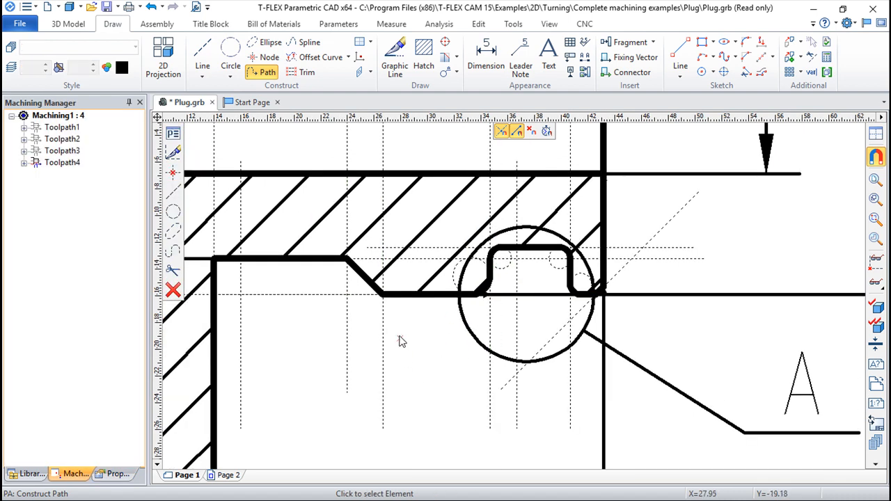
pyautogui.moveTo(380, 212); pyautogui.dragTo(404, 300, button='middle')
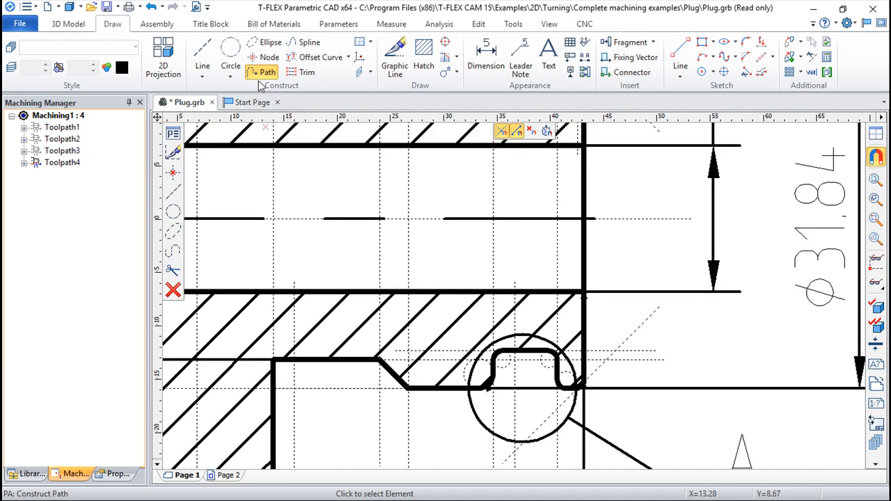
# Start a Thread Cutting (Cutter) operation, load the thread.too tool file and choose the rezba tool
pyautogui.click(584, 24)
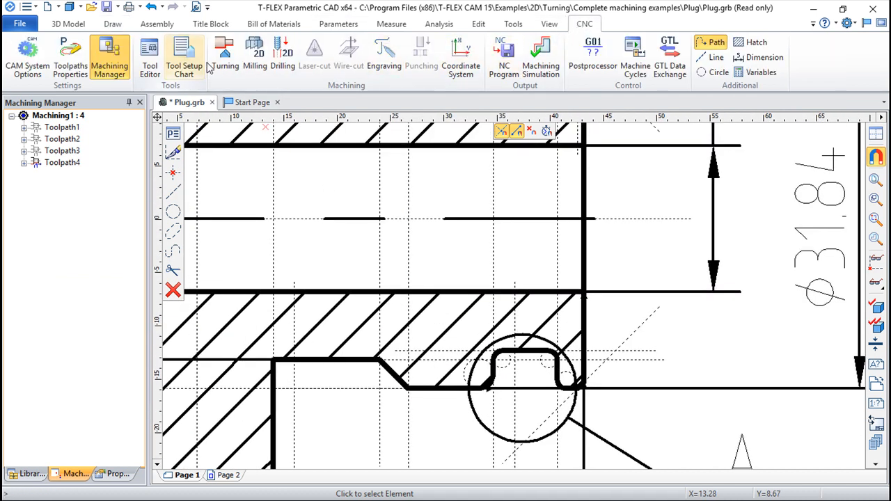
pyautogui.click(229, 57)
pyautogui.click(173, 254)
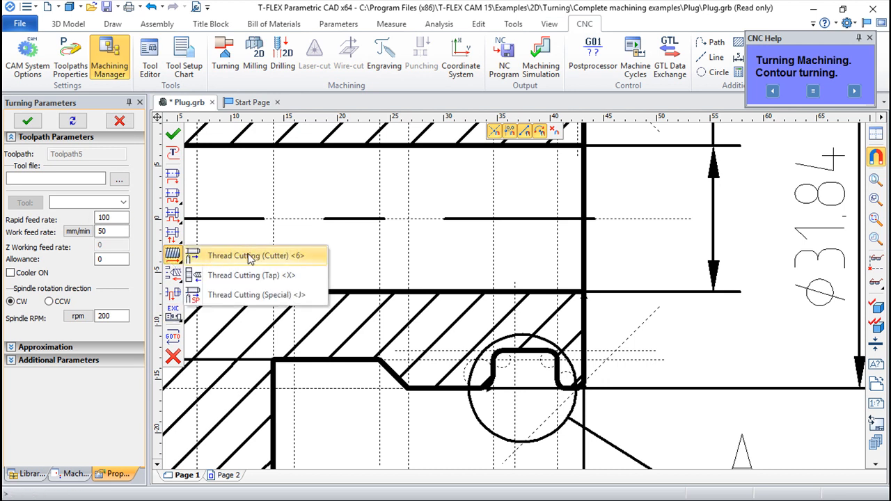
pyautogui.click(248, 256)
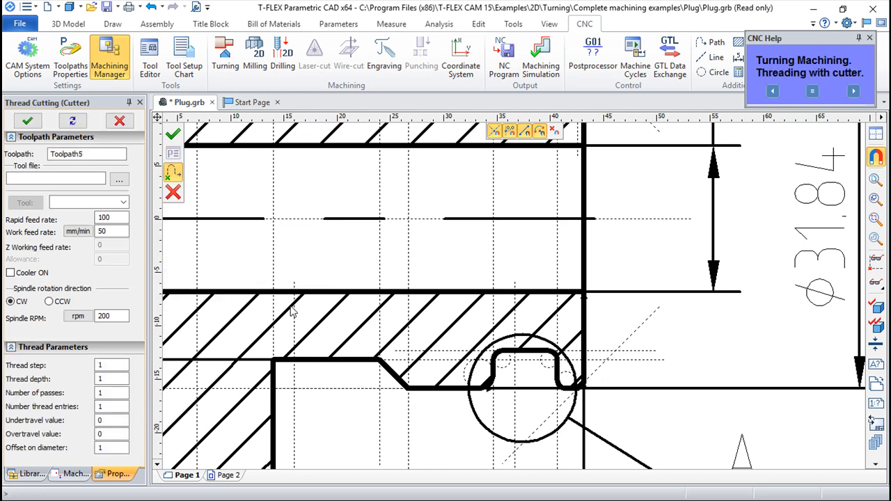
pyautogui.click(119, 180)
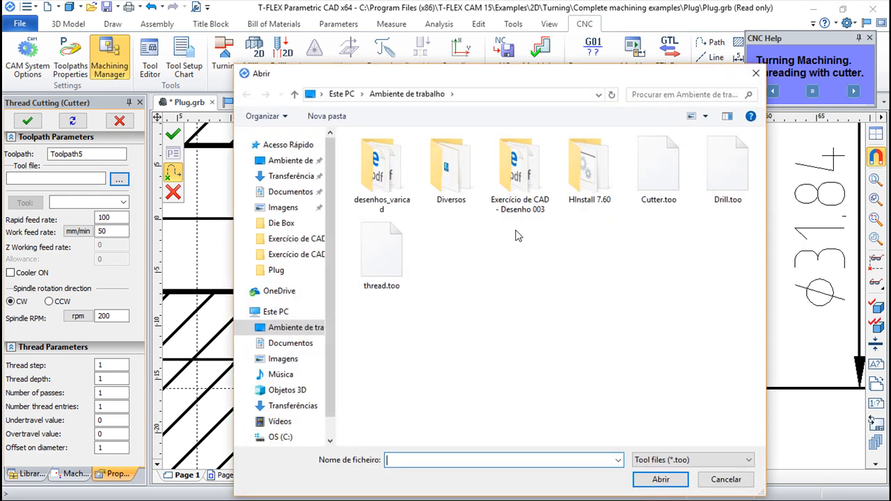
pyautogui.doubleClick(388, 250)
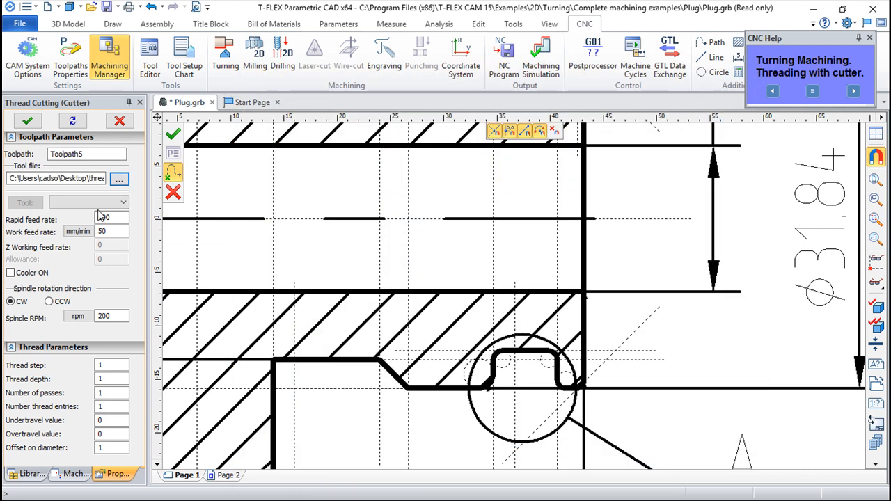
pyautogui.click(126, 203)
pyautogui.click(71, 212)
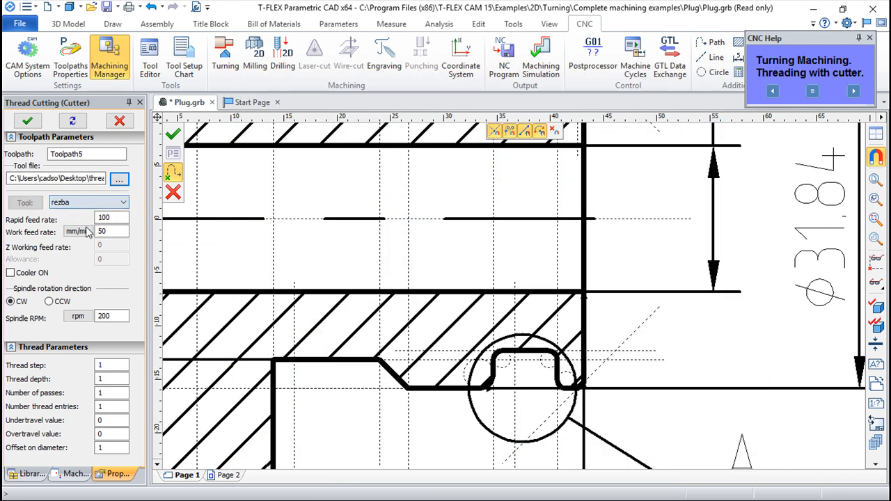
# Assign the short straight path between the chamfer and the groove on the lower edge to the thread cutting operation
pyautogui.click(453, 397)
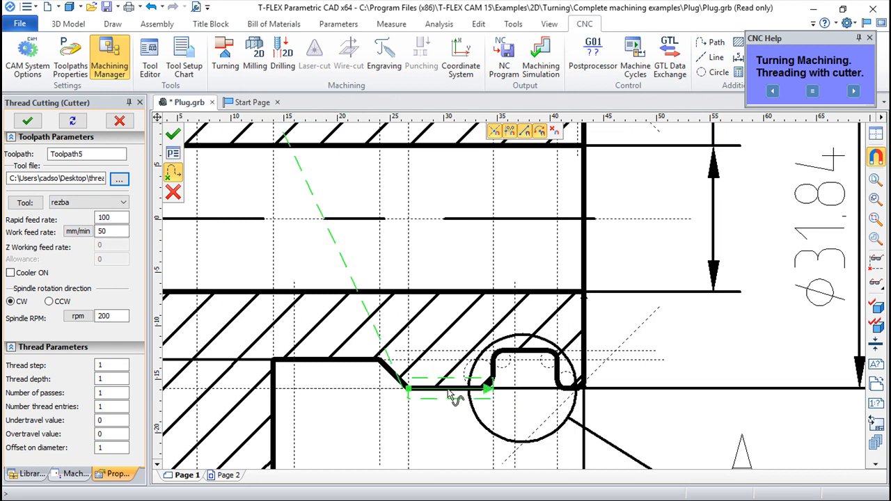
pyautogui.scroll(-5, 390, 414)
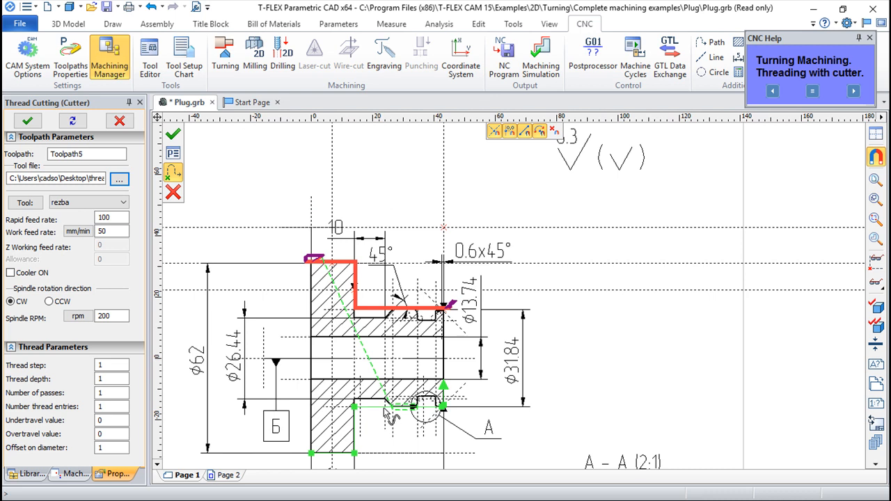
pyautogui.scroll(2, 388, 418)
pyautogui.scroll(4, 387, 417)
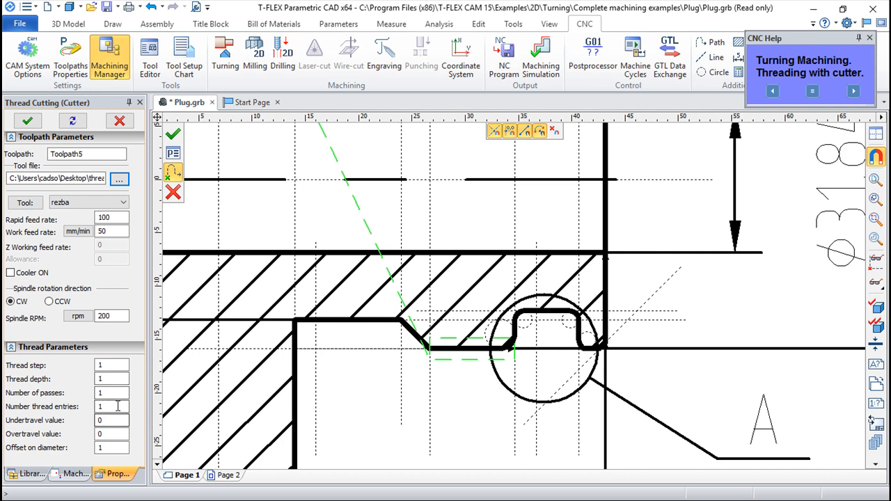
# Set 5 passes, undertravel 2 and overtravel 2, adjust the offset on diameter, and create the thread cutting toolpath
pyautogui.doubleClick(108, 394)
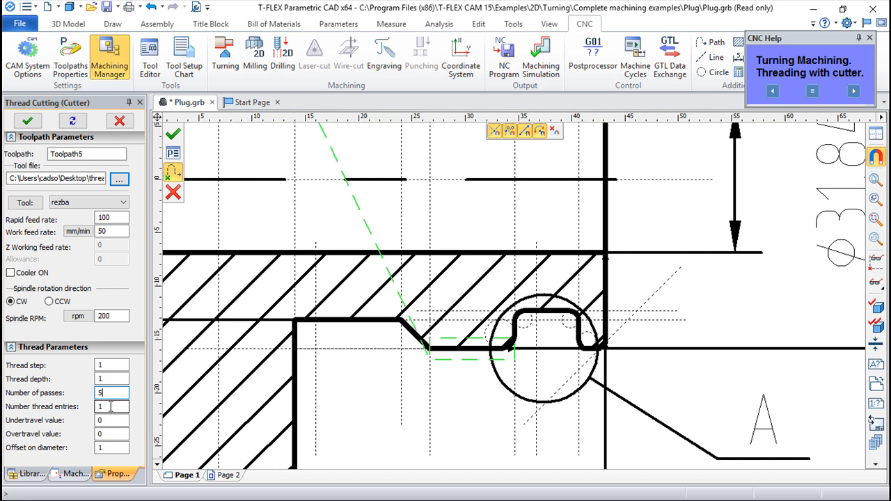
pyautogui.doubleClick(96, 421)
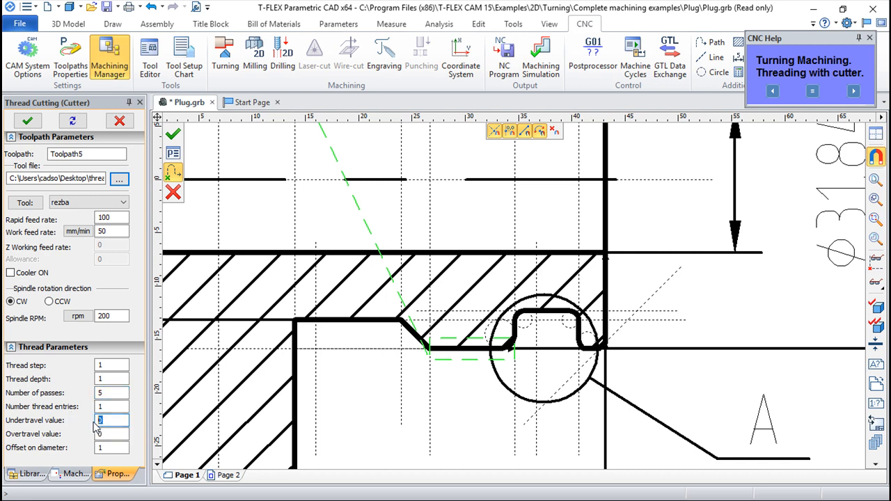
pyautogui.doubleClick(99, 434)
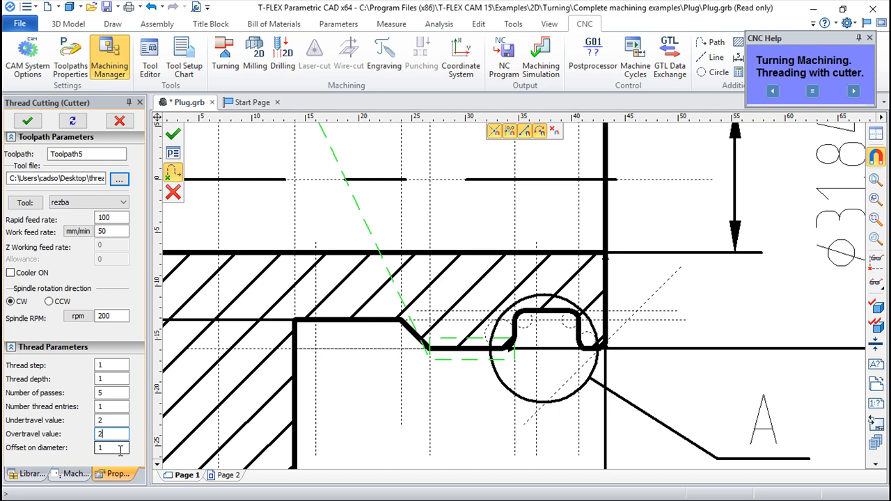
pyautogui.click(100, 448)
pyautogui.click(175, 135)
pyautogui.scroll(2, 487, 440)
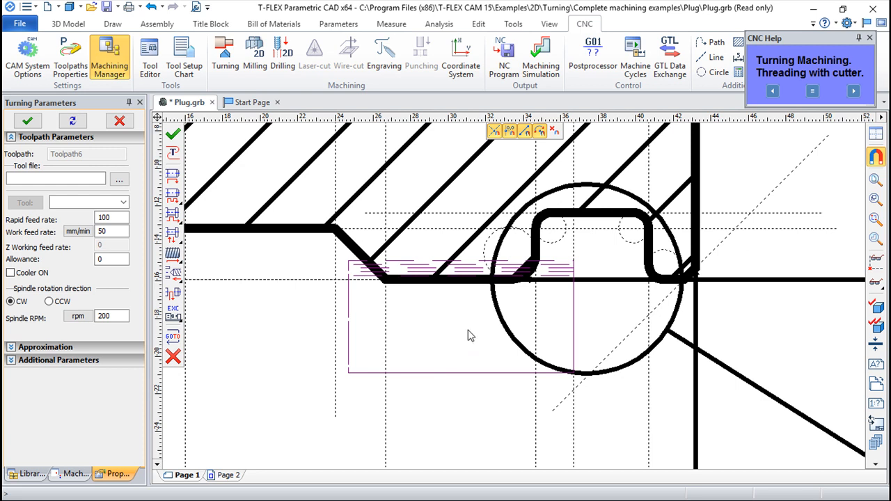
# Run the machining simulation of the thread cutting toolpath, examine the cutter passes up close, and exit the simulator
pyautogui.click(547, 74)
pyautogui.moveTo(715, 307); pyautogui.dragTo(670, 278)
pyautogui.moveTo(750, 296); pyautogui.dragTo(743, 356)
pyautogui.click(97, 49)
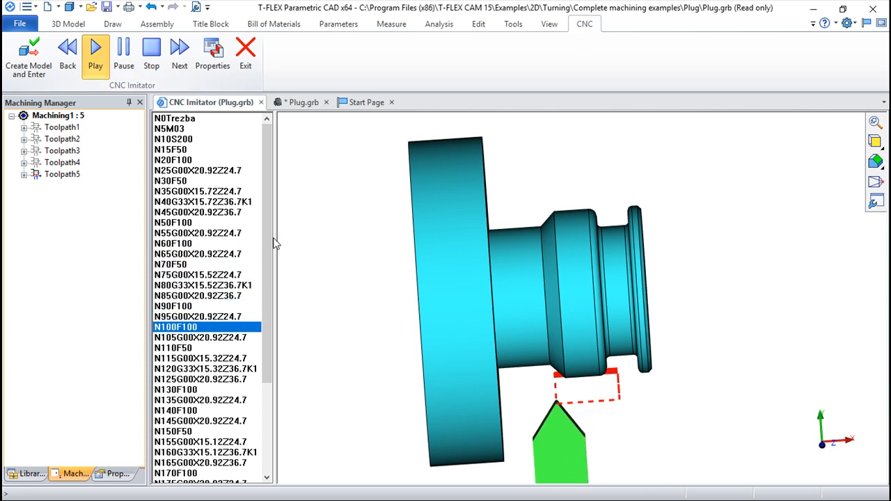
pyautogui.scroll(5, 616, 376)
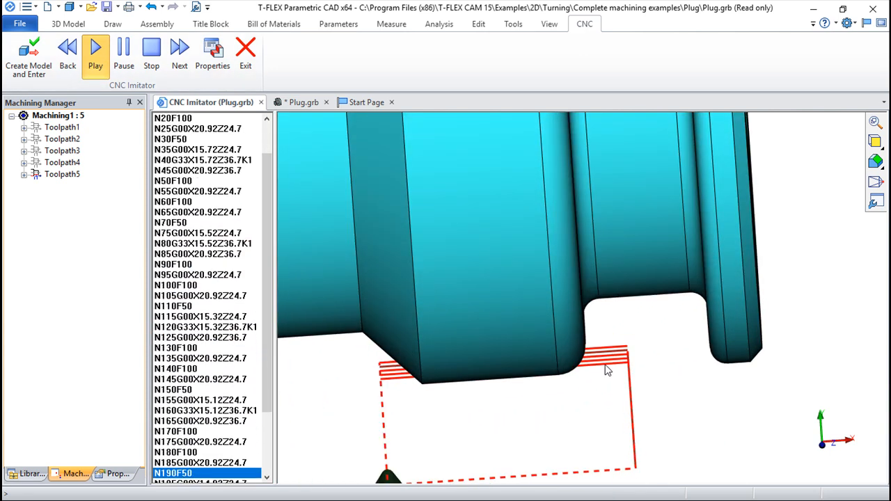
pyautogui.click(249, 57)
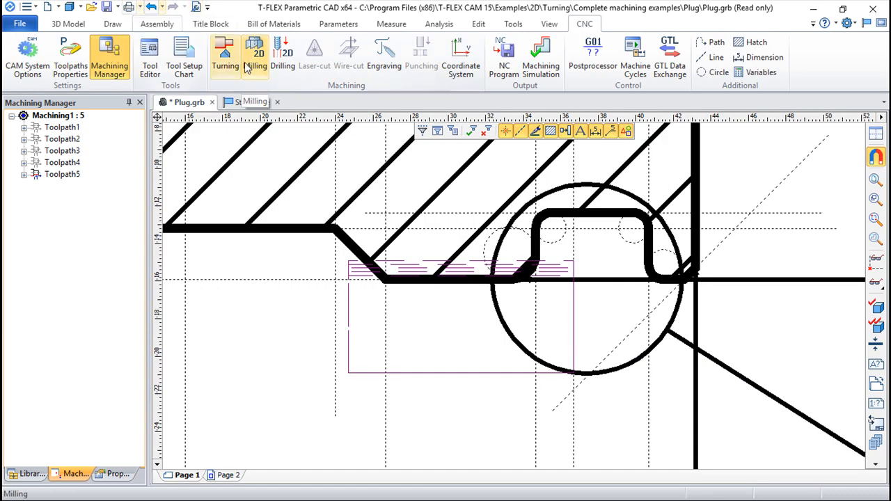
pyautogui.click(227, 62)
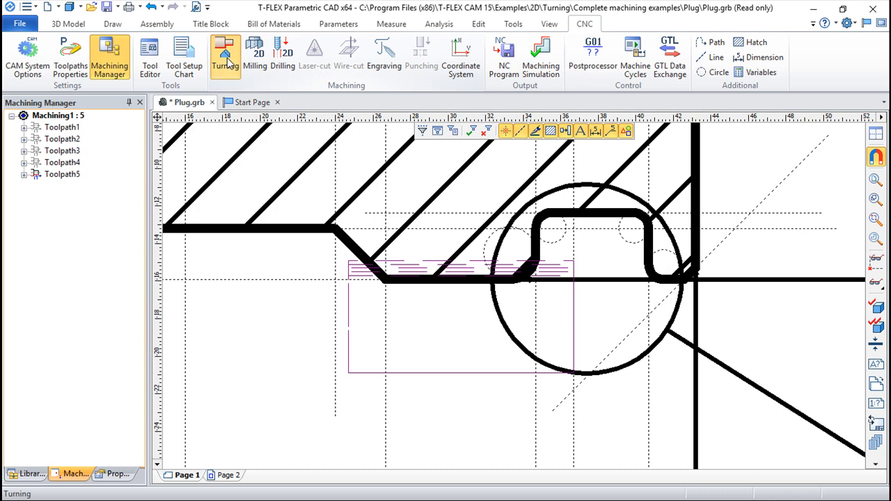
pyautogui.click(177, 256)
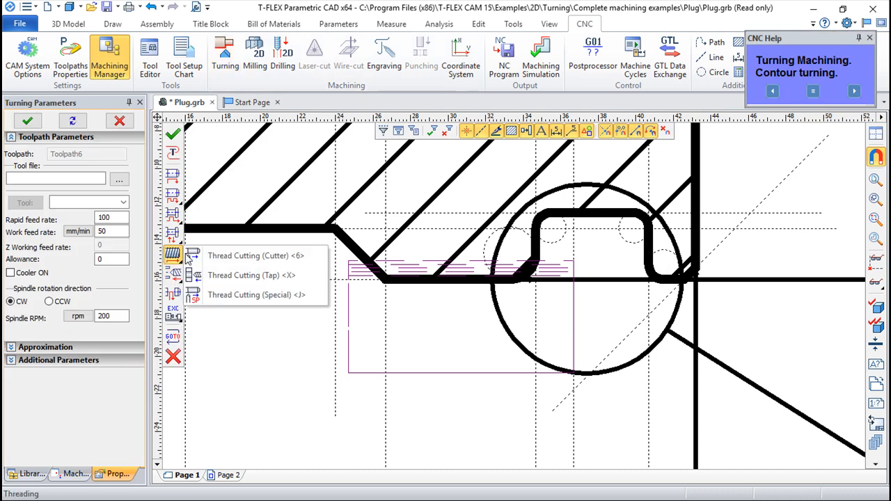
pyautogui.click(241, 276)
pyautogui.scroll(-5, 378, 320)
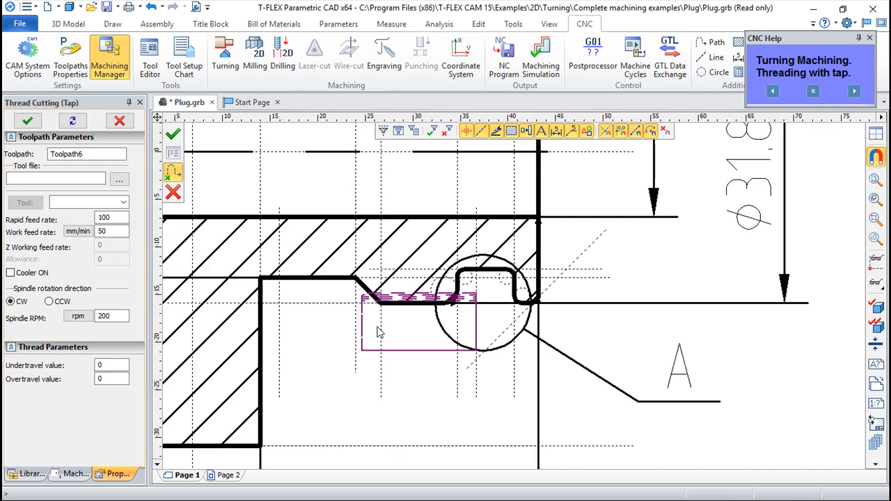
pyautogui.scroll(3, 380, 298)
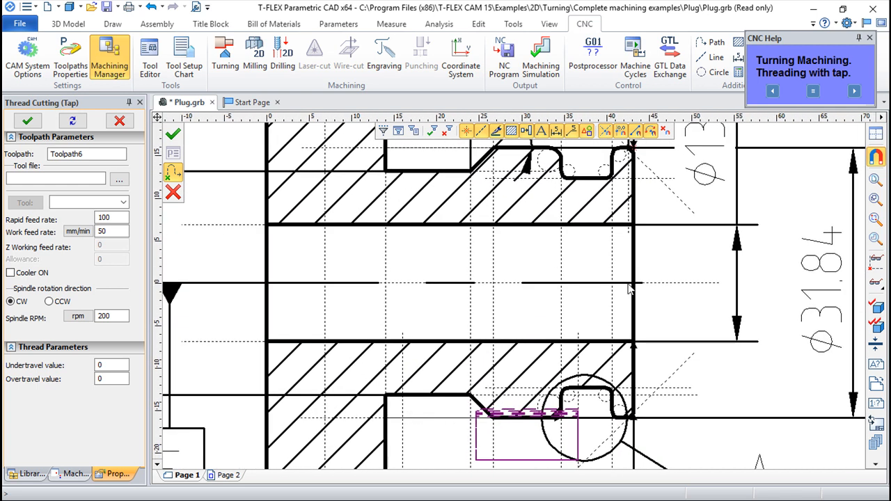
# Construct a straight path along the bore's centre axis from the threaded-side end face to the flange's outer face
pyautogui.click(116, 25)
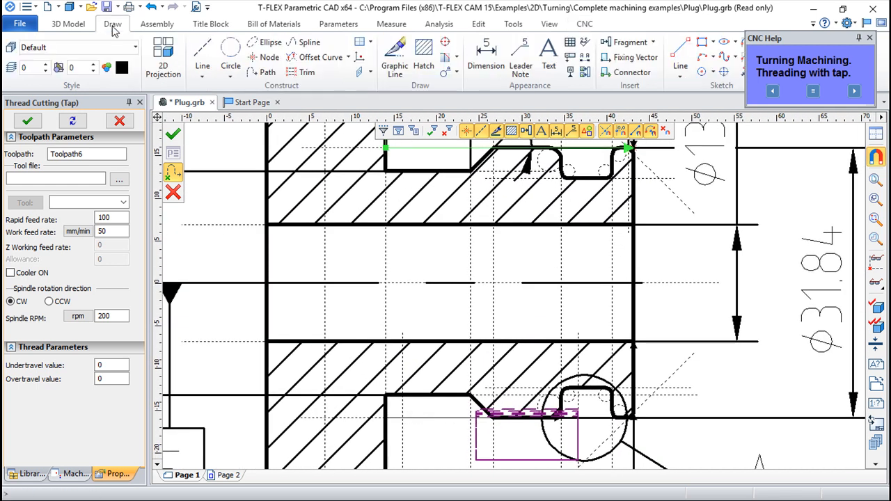
pyautogui.click(264, 72)
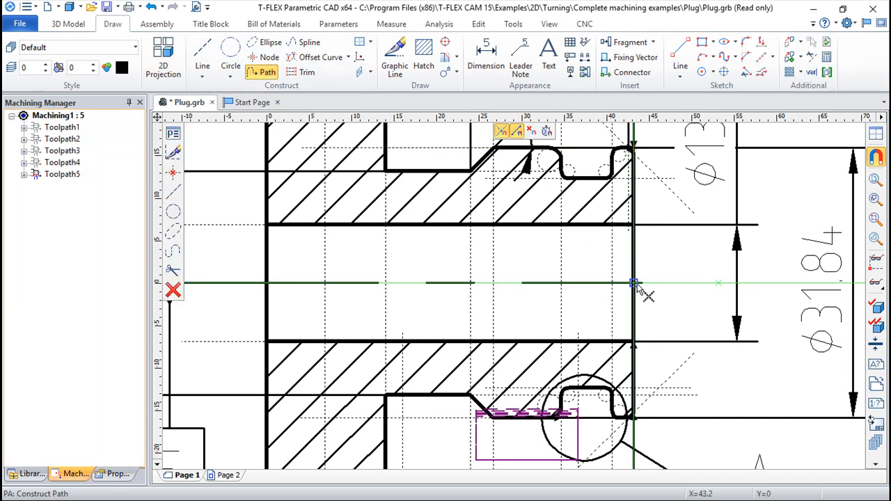
pyautogui.click(634, 283)
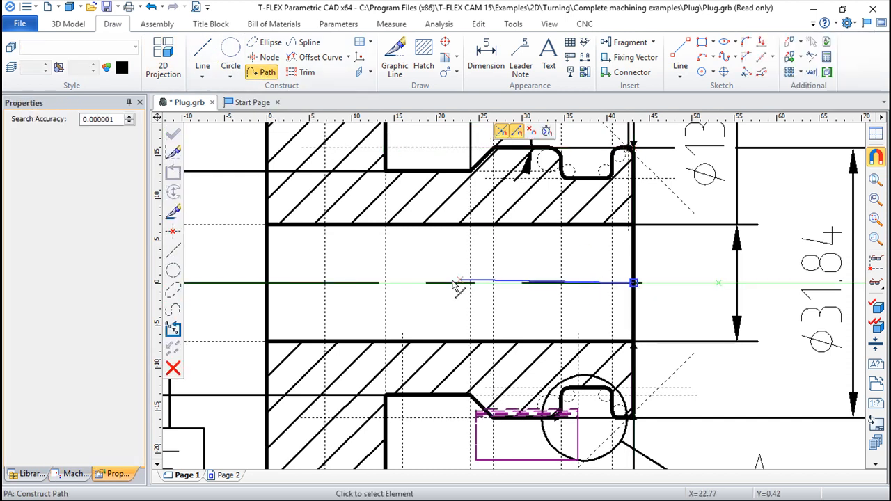
pyautogui.click(266, 283)
pyautogui.click(278, 259)
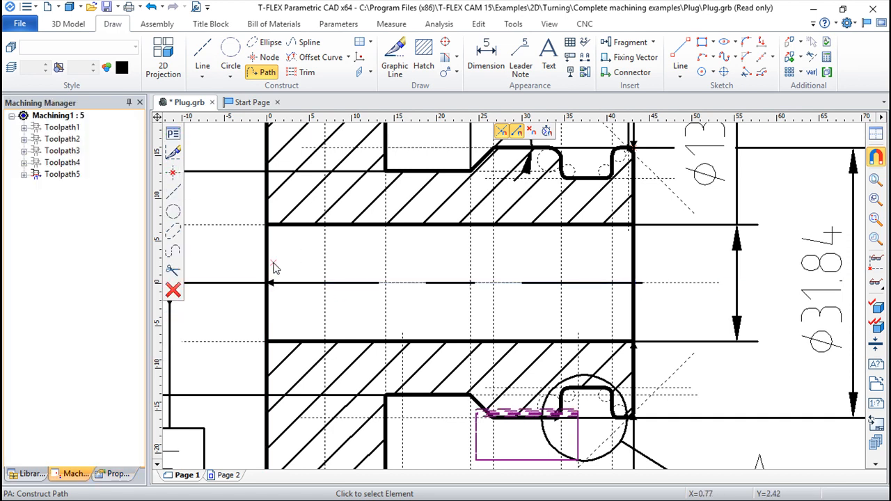
pyautogui.press('Escape')
# Start a tap thread cutting operation and try to pick its tool from the thread.too file
pyautogui.click(584, 23)
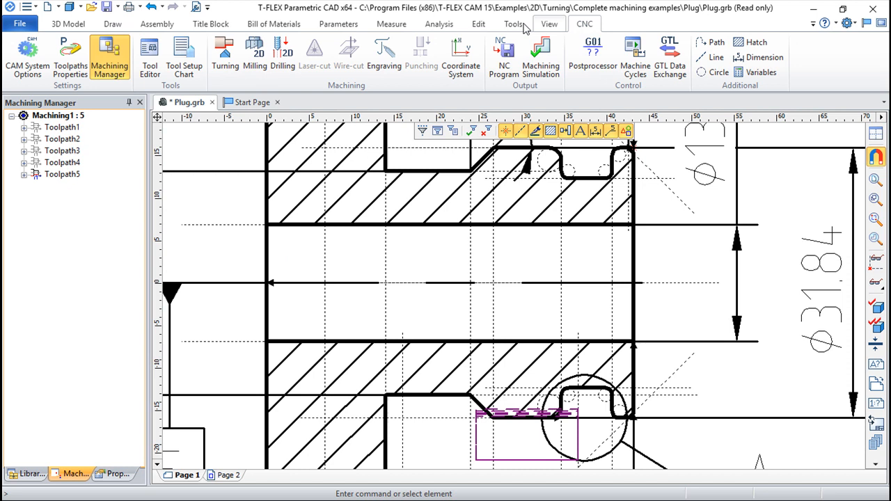
pyautogui.click(226, 59)
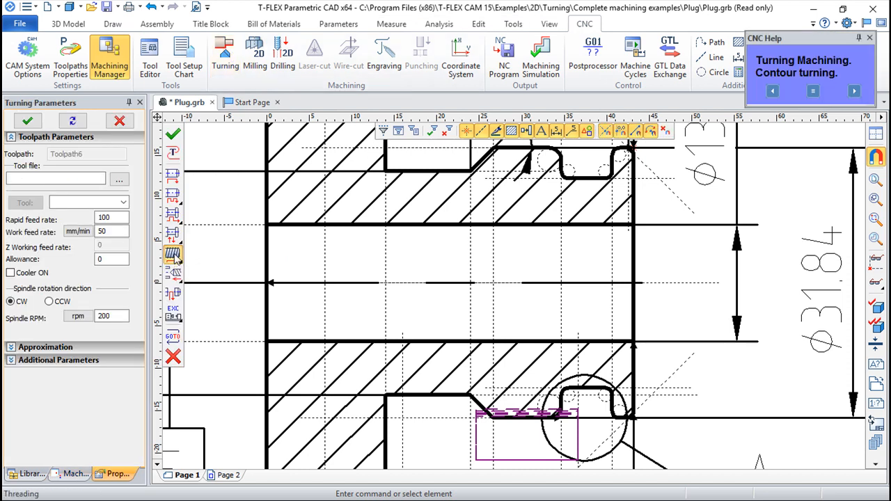
pyautogui.moveTo(175, 256)
pyautogui.click(236, 276)
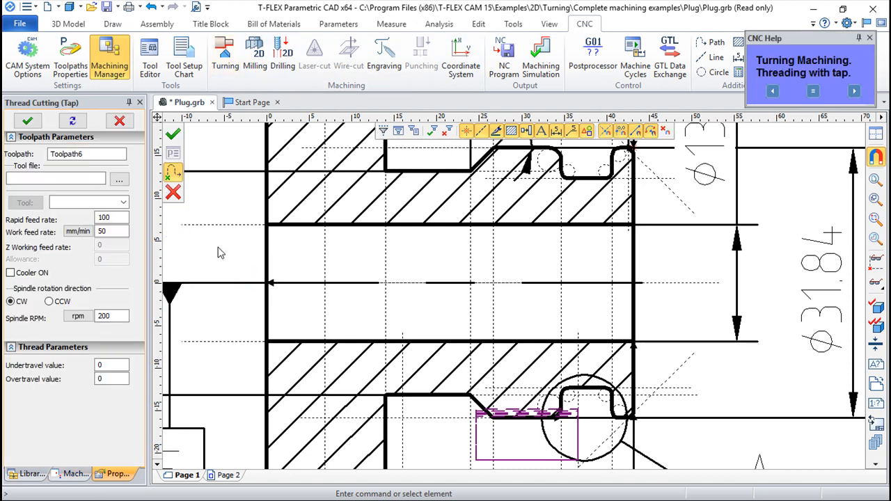
pyautogui.click(119, 179)
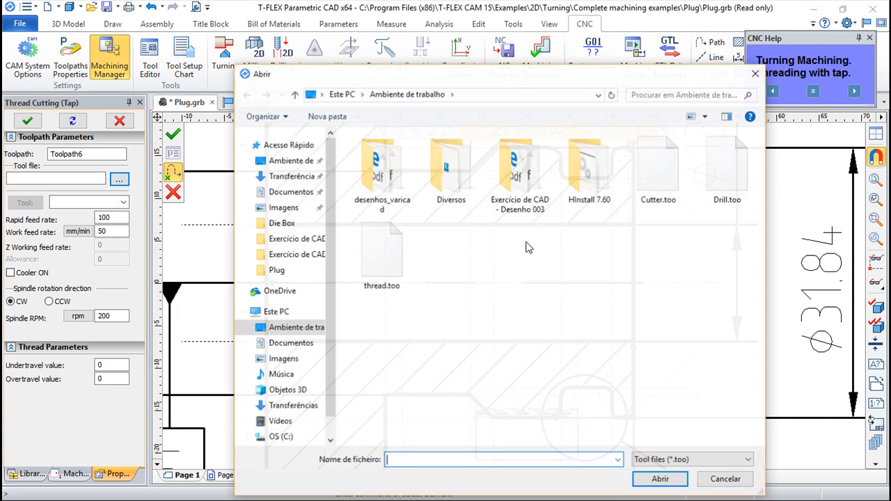
pyautogui.doubleClick(402, 256)
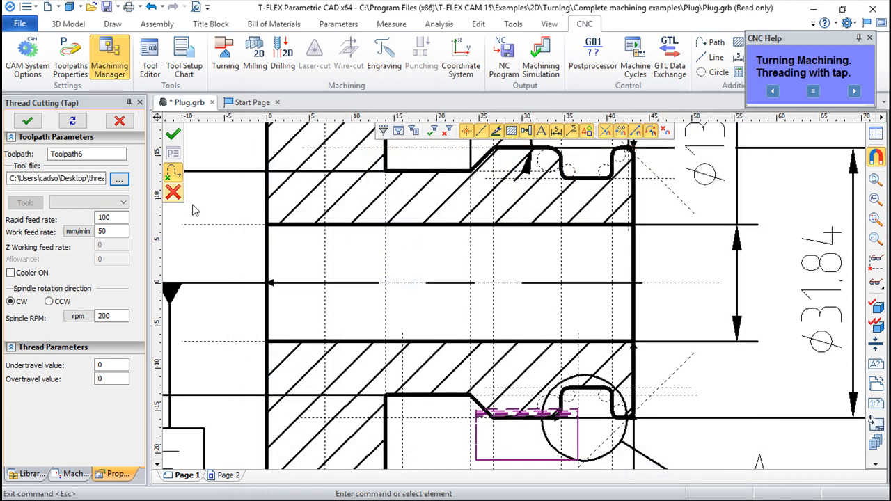
pyautogui.click(122, 204)
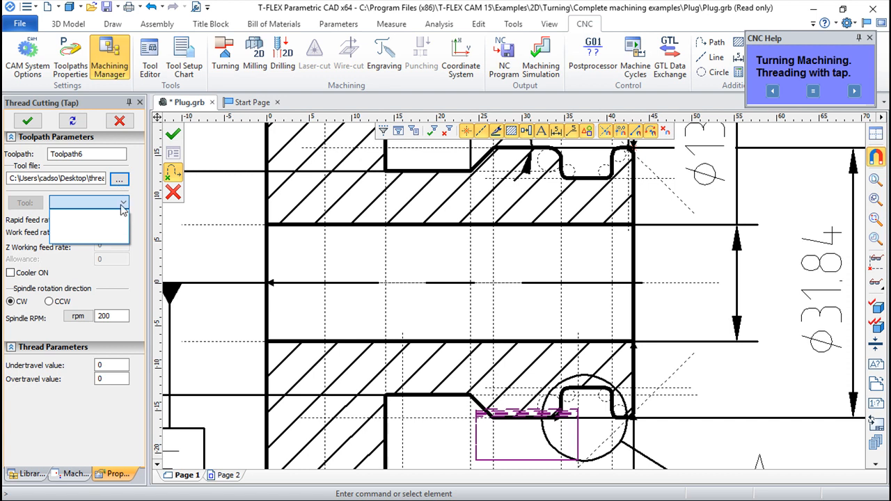
pyautogui.click(119, 180)
pyautogui.click(120, 180)
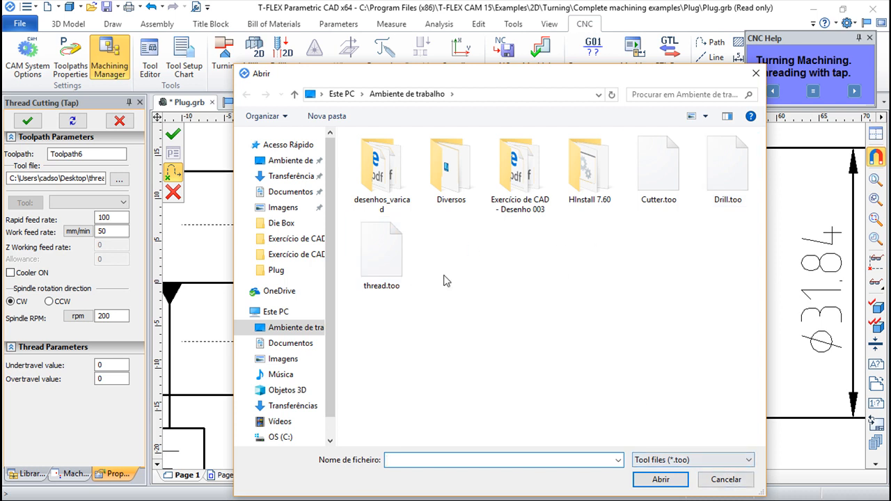
pyautogui.click(725, 487)
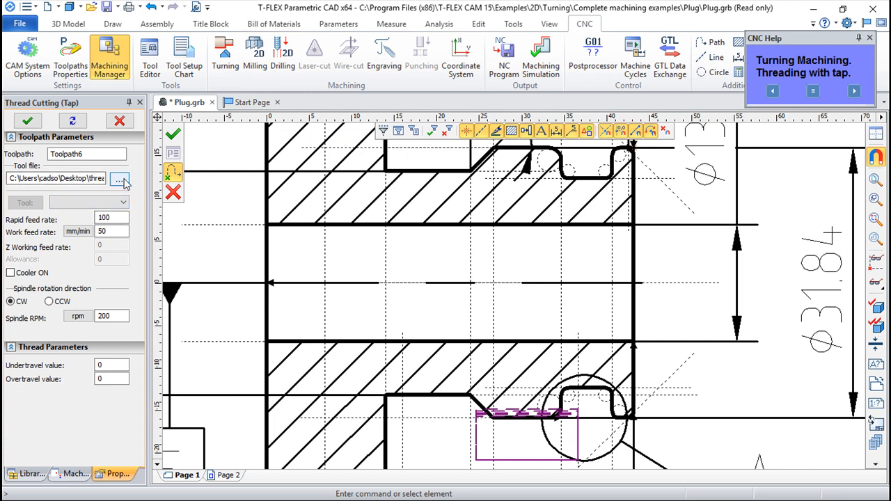
# Try Drill.too as the tool file for the tap thread cutting operation
pyautogui.click(123, 180)
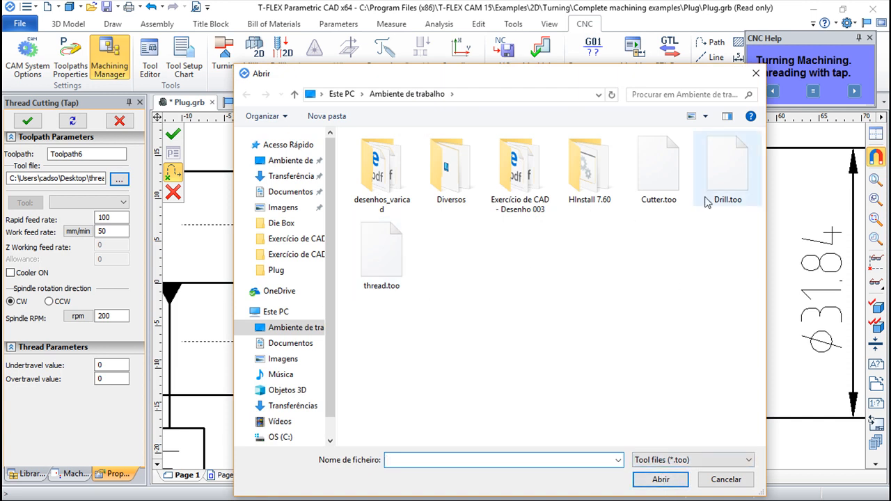
pyautogui.click(726, 179)
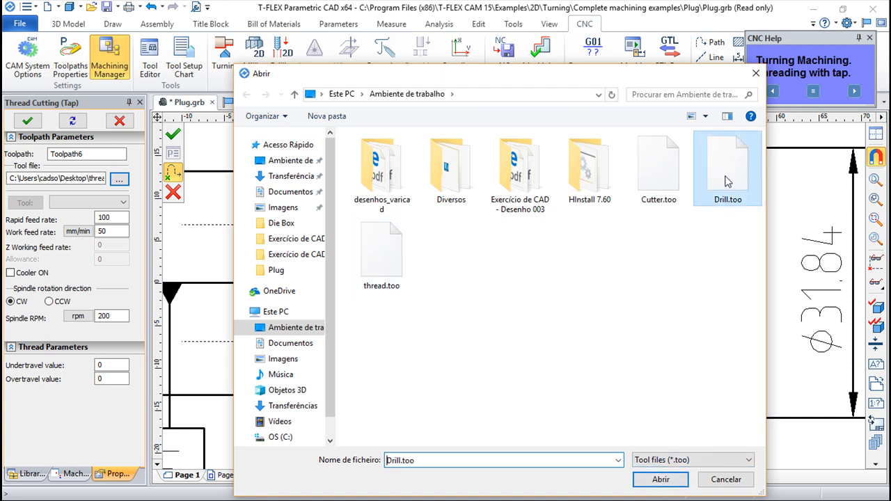
pyautogui.click(662, 480)
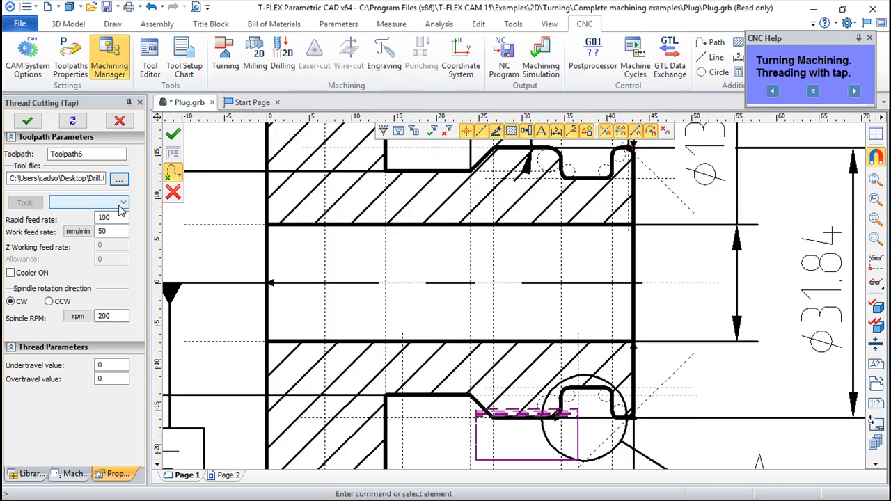
pyautogui.click(115, 205)
pyautogui.click(124, 178)
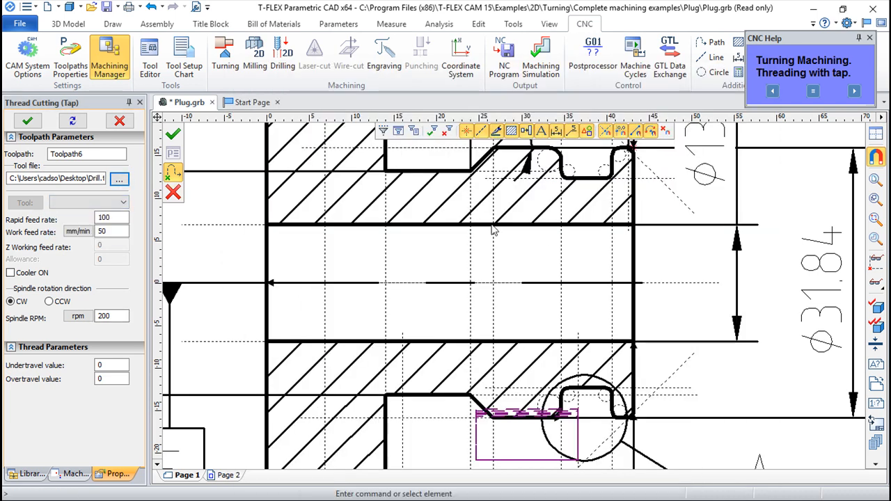
# Reload Drill.too, try to choose a tool from it, and cancel the tap thread cutting operation
pyautogui.click(119, 180)
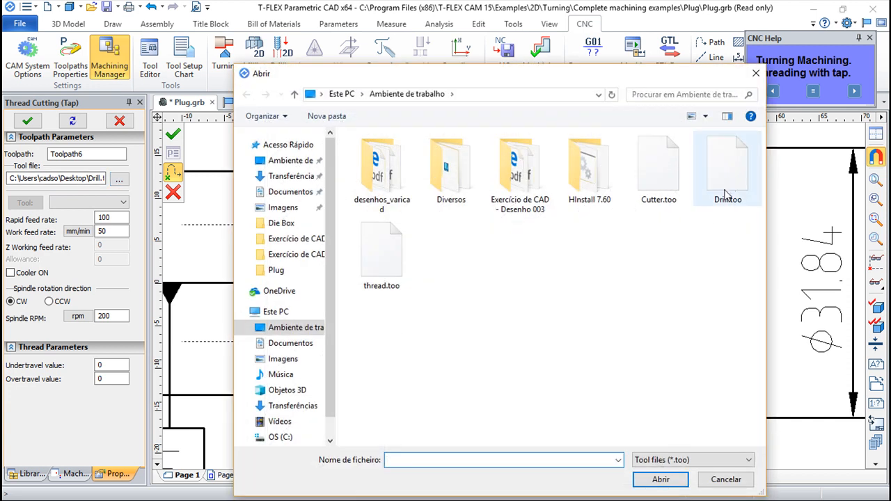
pyautogui.doubleClick(730, 186)
pyautogui.click(119, 180)
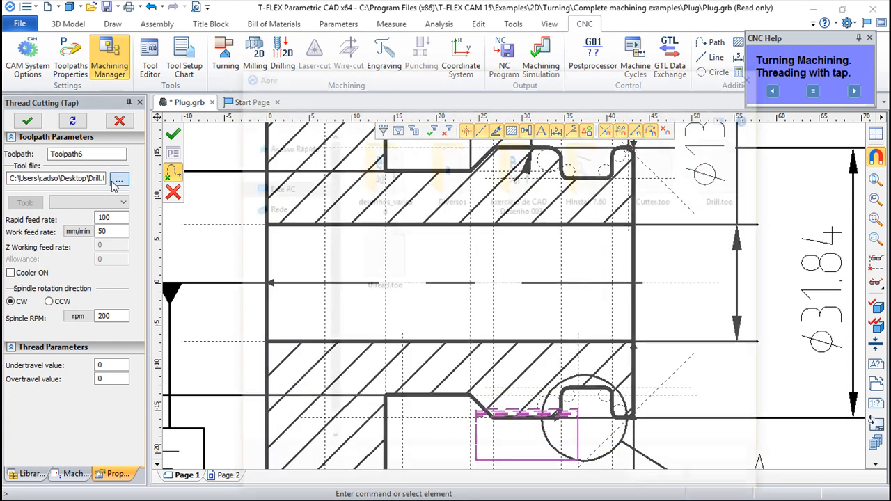
pyautogui.press('Escape')
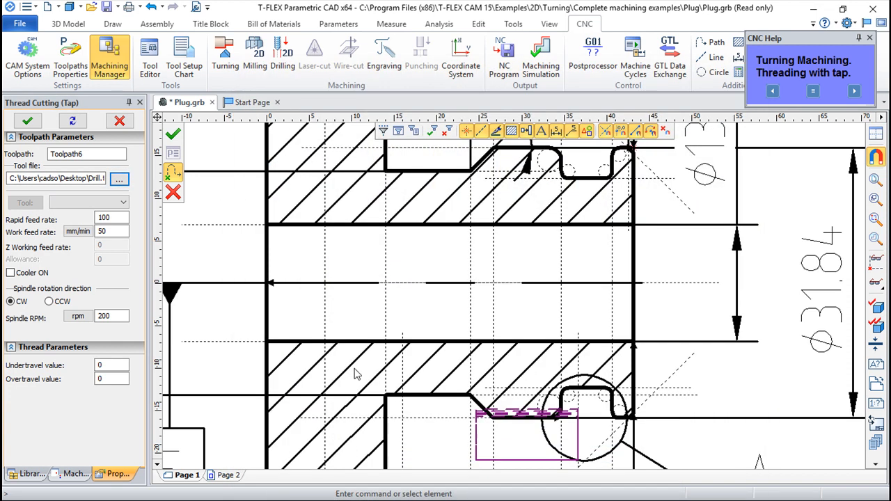
pyautogui.click(123, 202)
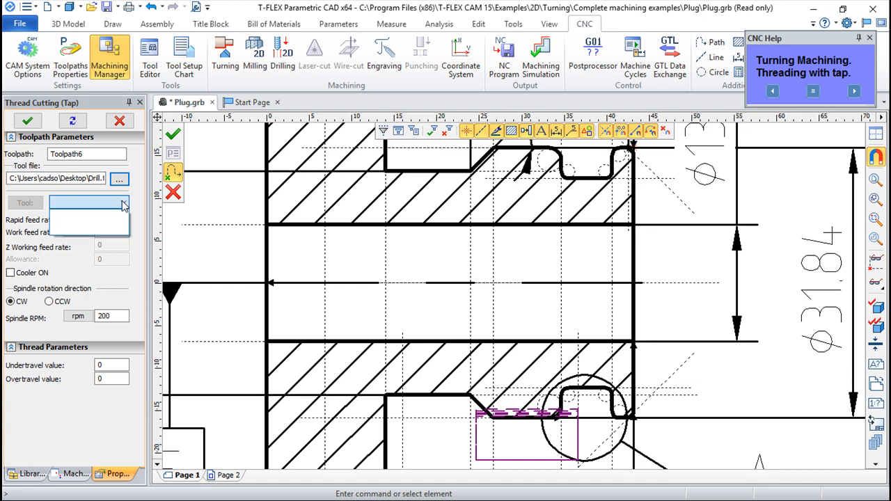
pyautogui.click(124, 203)
pyautogui.click(119, 180)
pyautogui.click(723, 150)
pyautogui.doubleClick(723, 150)
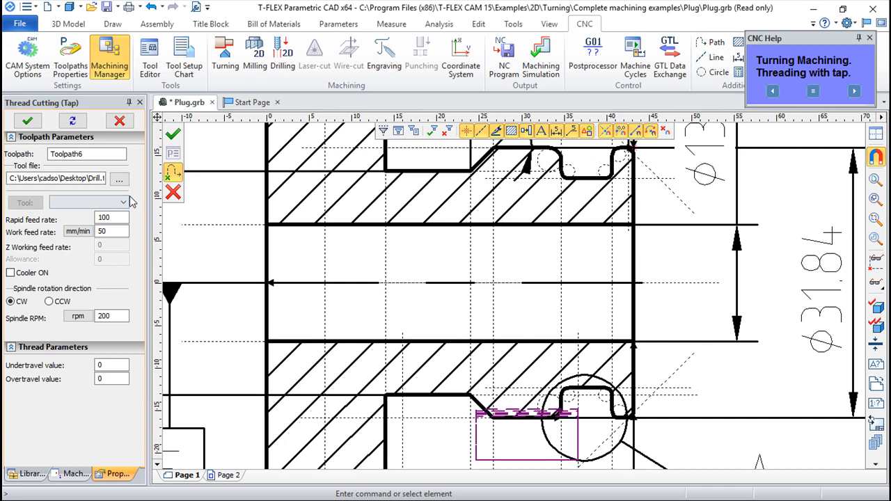
pyautogui.click(121, 203)
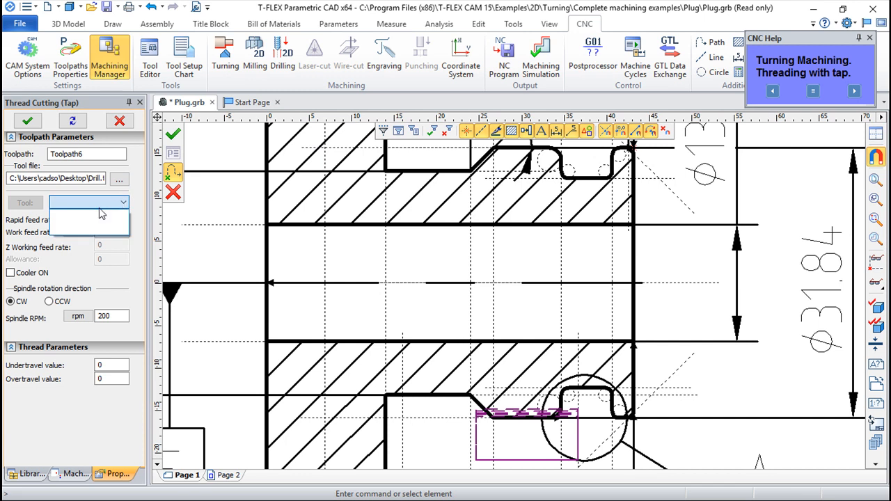
pyautogui.click(101, 213)
pyautogui.click(172, 195)
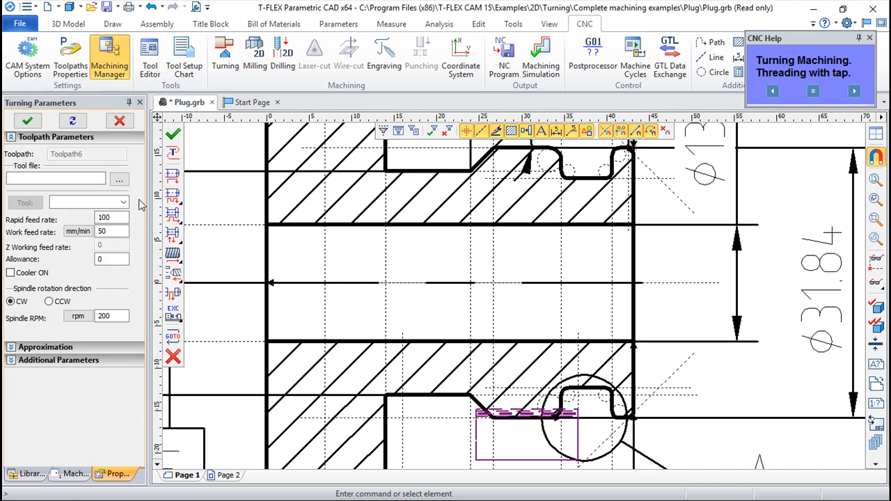
# Restart tap thread cutting and assign the straight path along the bore's centre axis to it
pyautogui.click(178, 256)
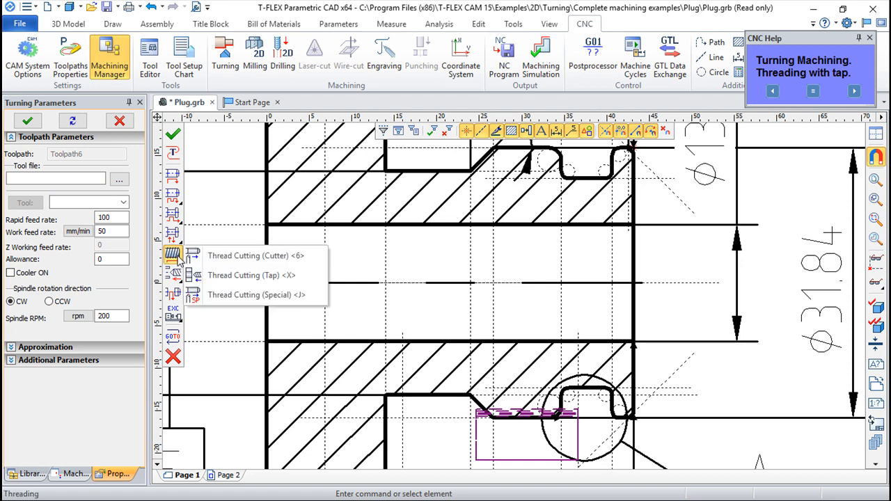
pyautogui.click(240, 275)
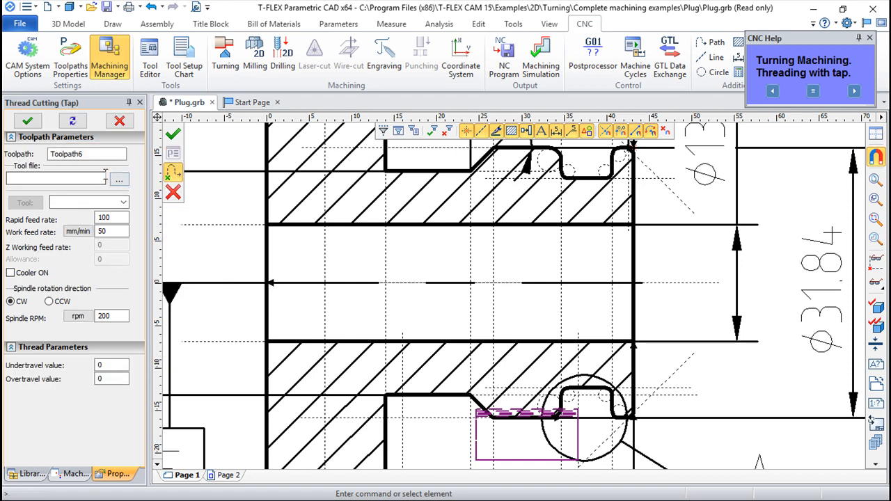
pyautogui.click(119, 180)
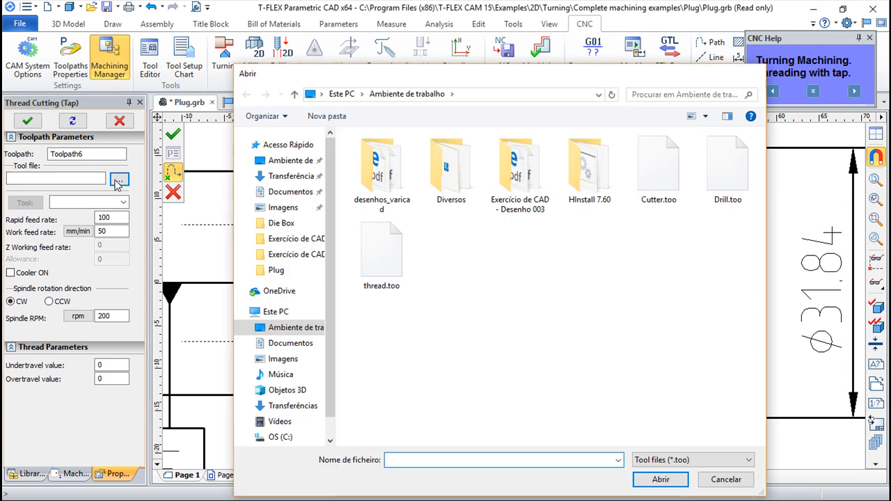
pyautogui.press('Escape')
pyautogui.click(123, 203)
pyautogui.click(124, 203)
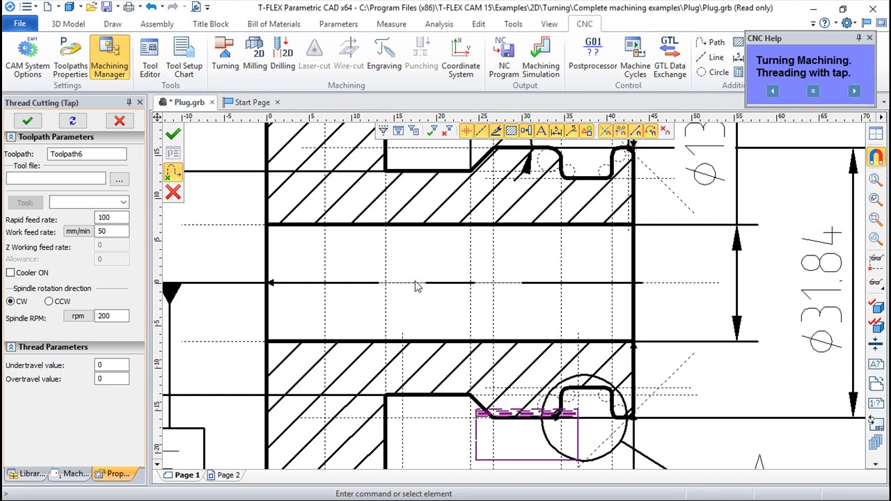
pyautogui.click(605, 285)
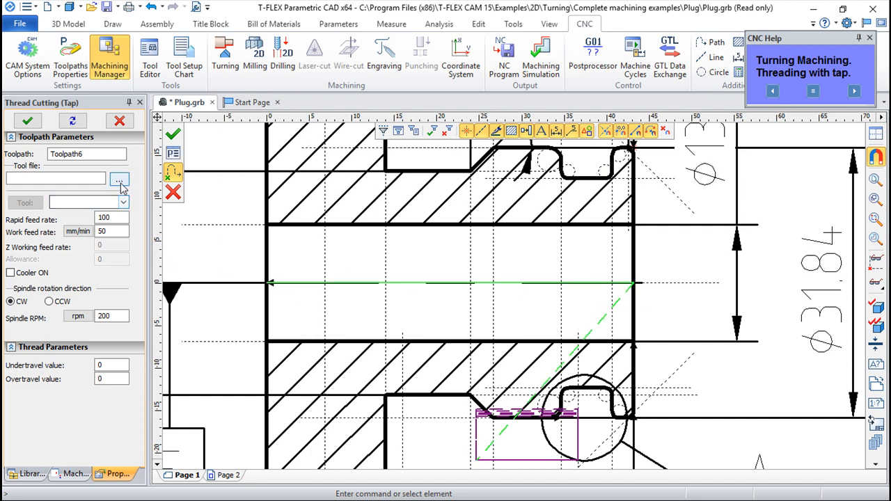
# Try to pick a tool from Cutter.too for the bore threading and cancel the operation
pyautogui.click(120, 181)
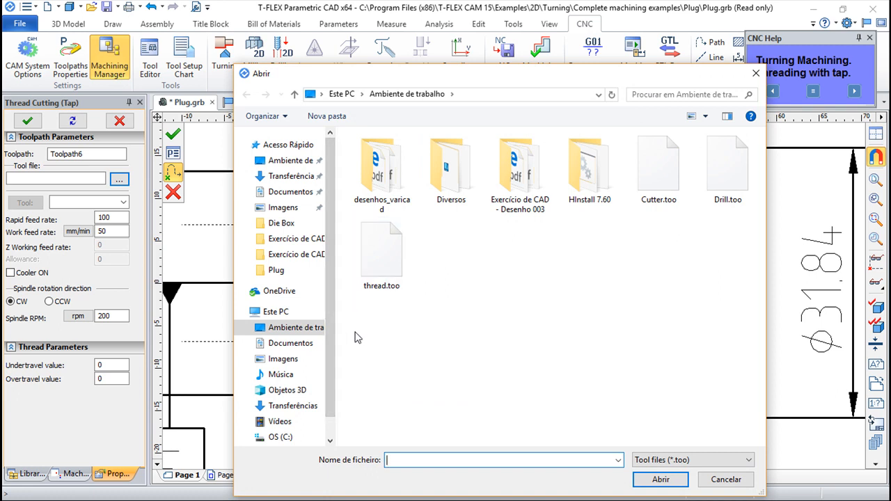
pyautogui.click(665, 177)
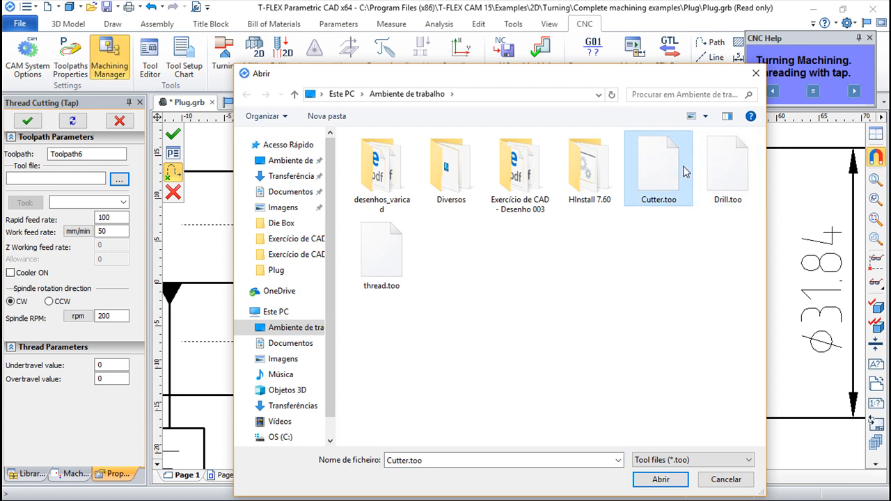
pyautogui.doubleClick(655, 173)
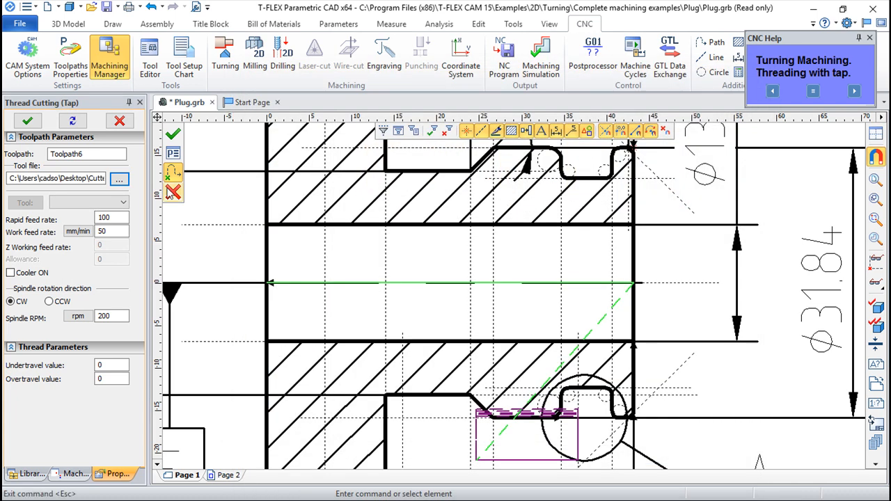
pyautogui.click(122, 203)
pyautogui.click(98, 202)
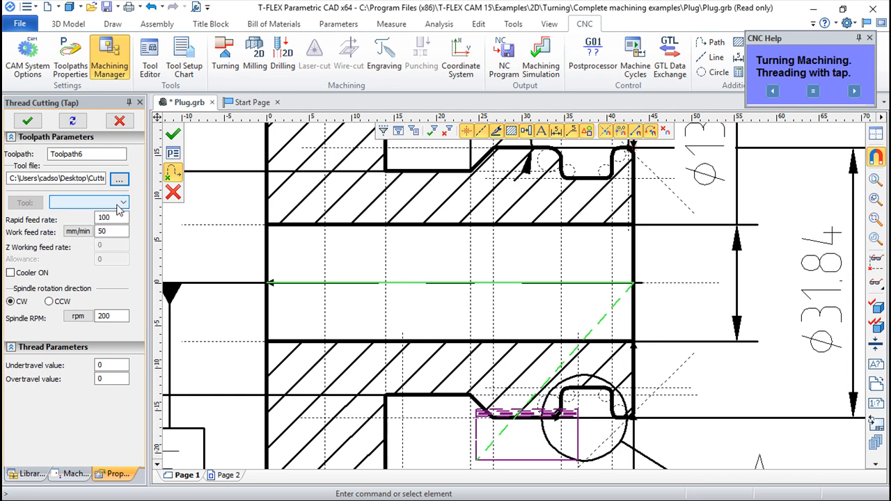
pyautogui.press('Escape')
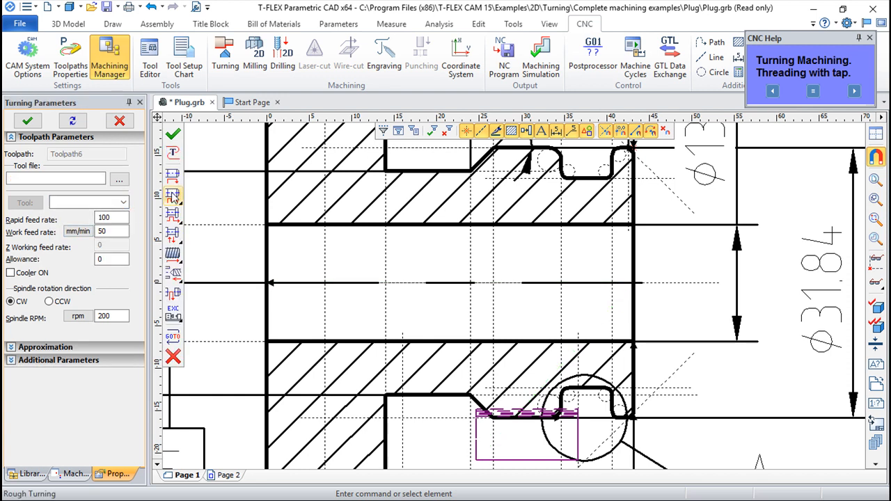
# Open the tool editor, compare the threading cutter, drill and base tool types, and choose Drill Tool as the type
pyautogui.click(151, 54)
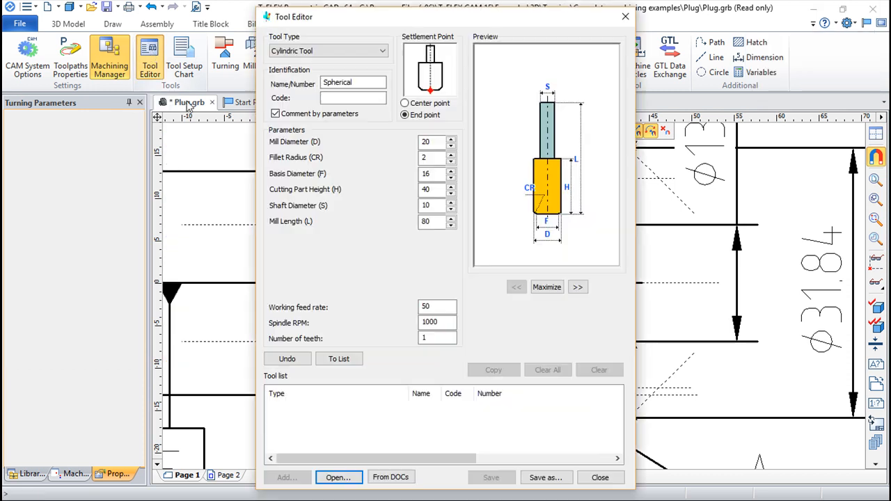
pyautogui.click(383, 53)
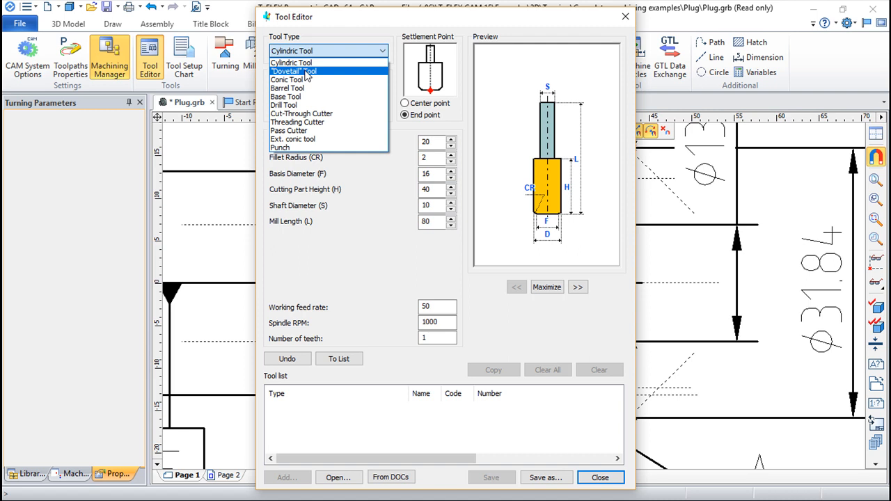
pyautogui.click(296, 123)
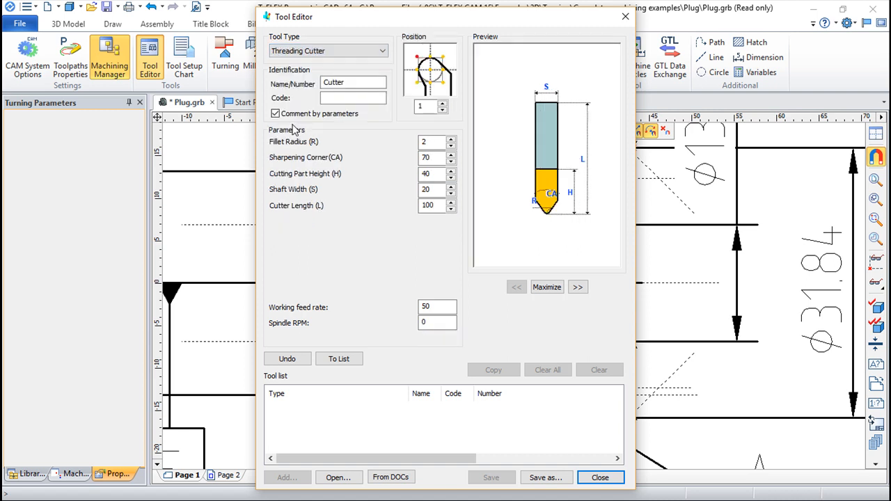
pyautogui.click(382, 50)
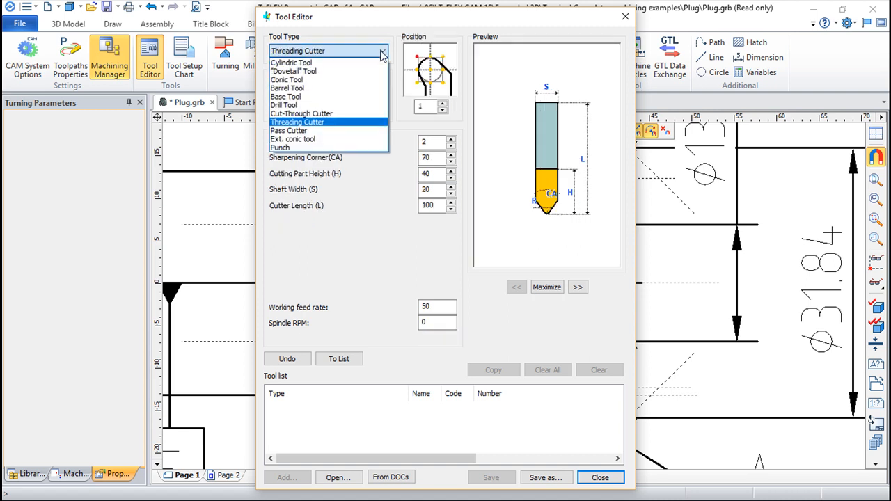
pyautogui.click(303, 105)
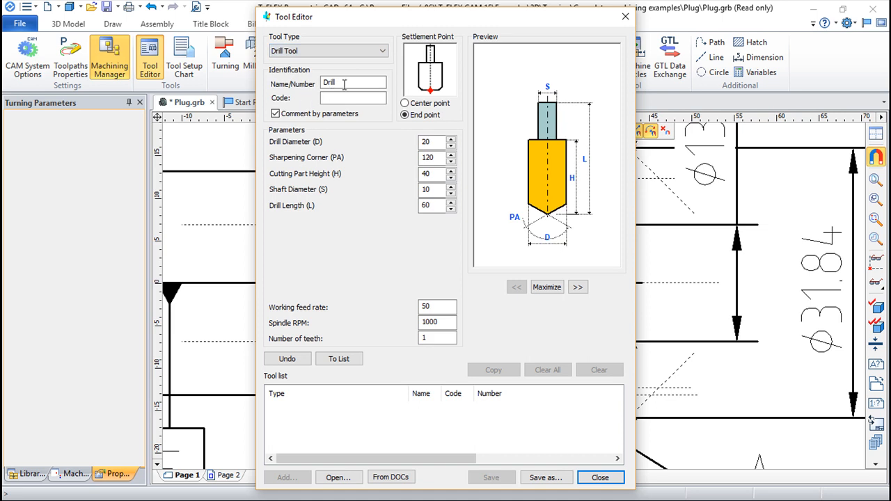
pyautogui.click(382, 51)
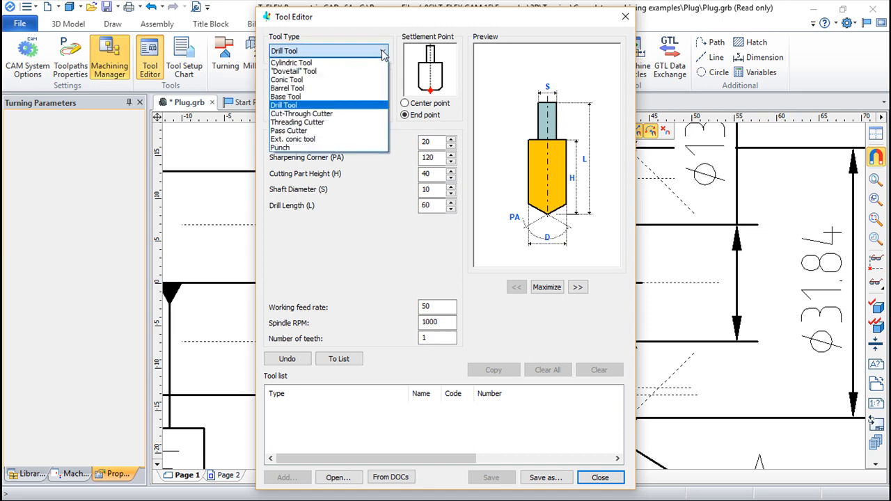
pyautogui.click(299, 122)
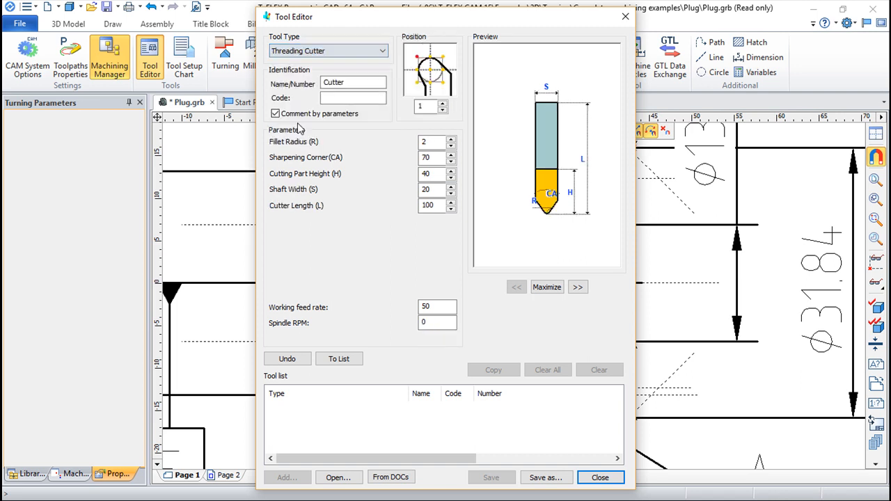
pyautogui.click(383, 51)
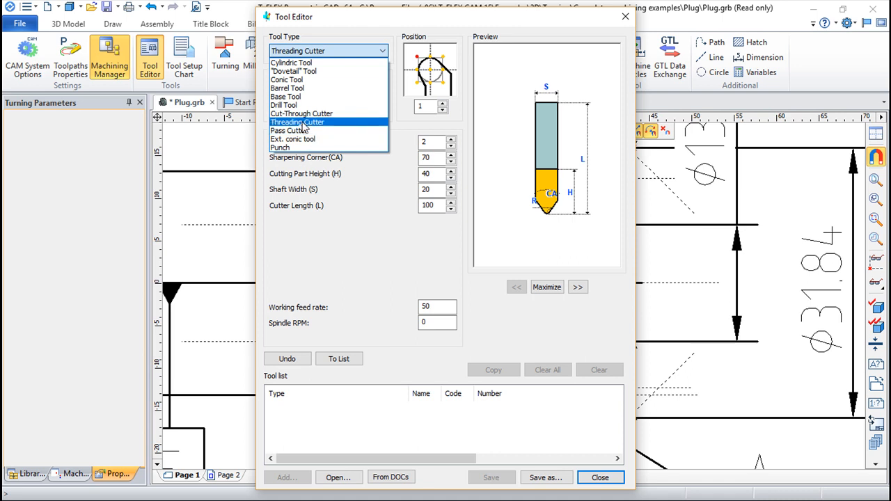
pyautogui.click(291, 97)
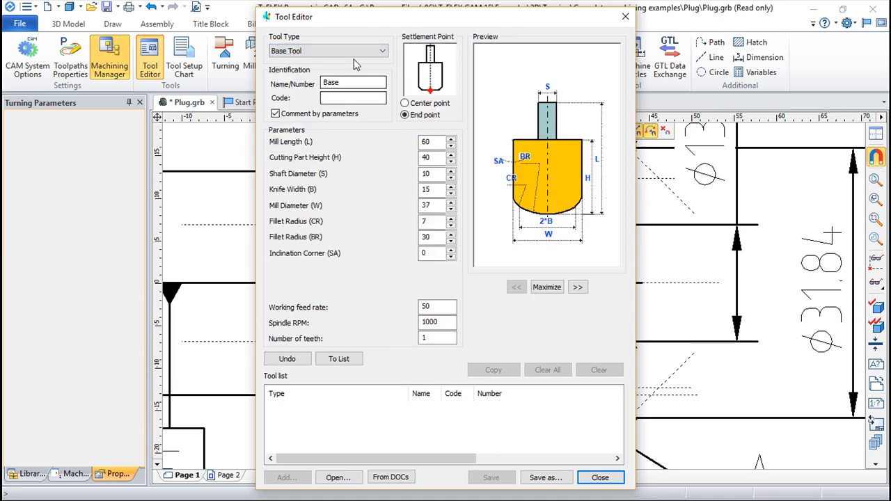
pyautogui.click(328, 51)
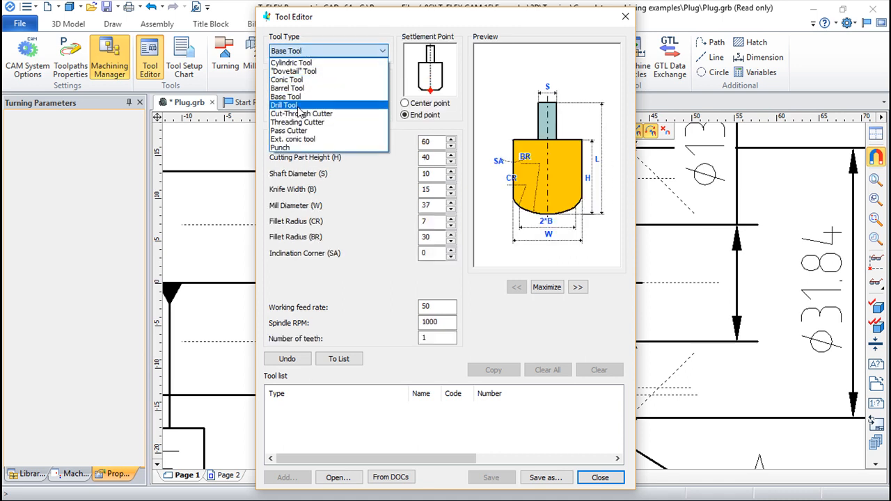
pyautogui.click(324, 105)
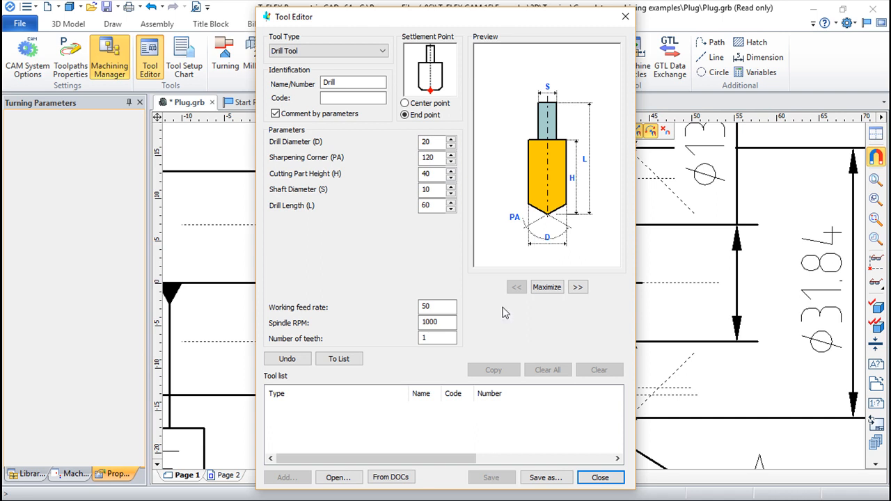
# Add the drill tool to the tool list, save the list as tool file aa, and close the tool editor
pyautogui.click(545, 478)
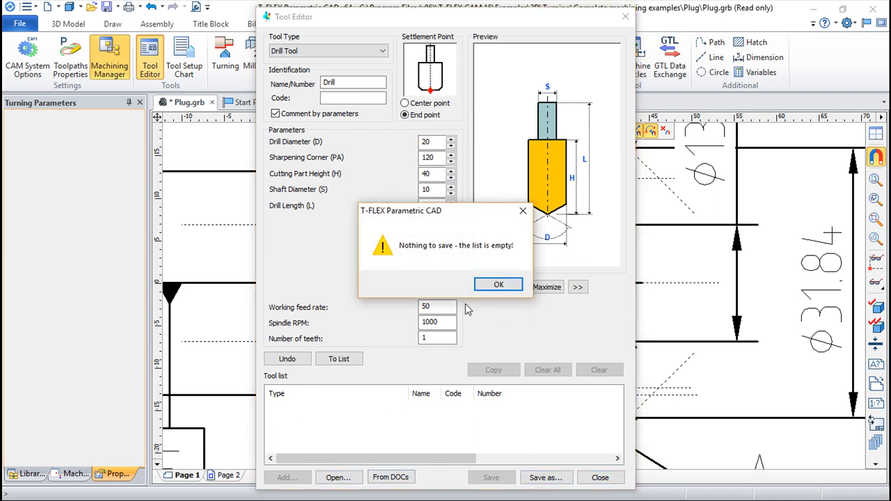
pyautogui.click(498, 285)
pyautogui.click(339, 358)
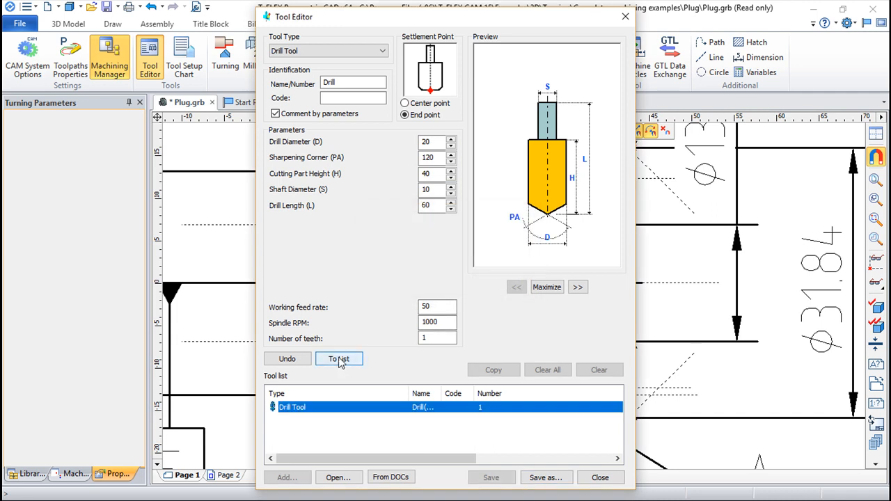
pyautogui.click(545, 478)
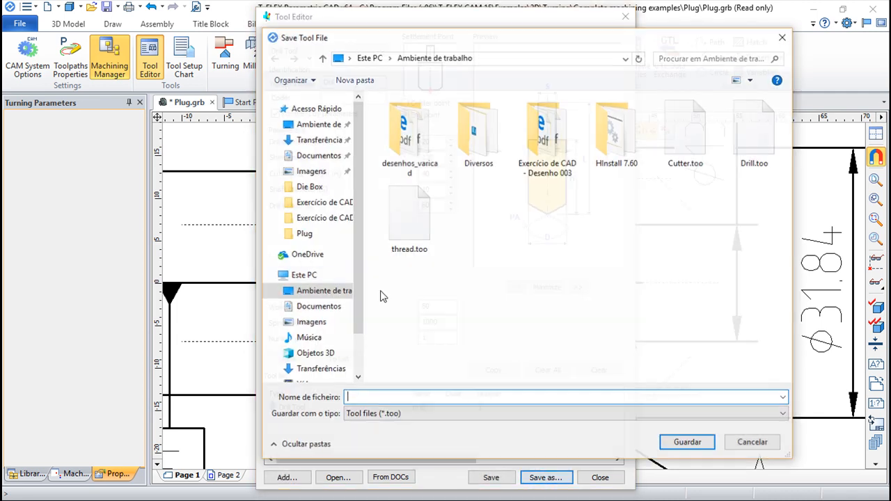
pyautogui.write('aa')
pyautogui.click(699, 446)
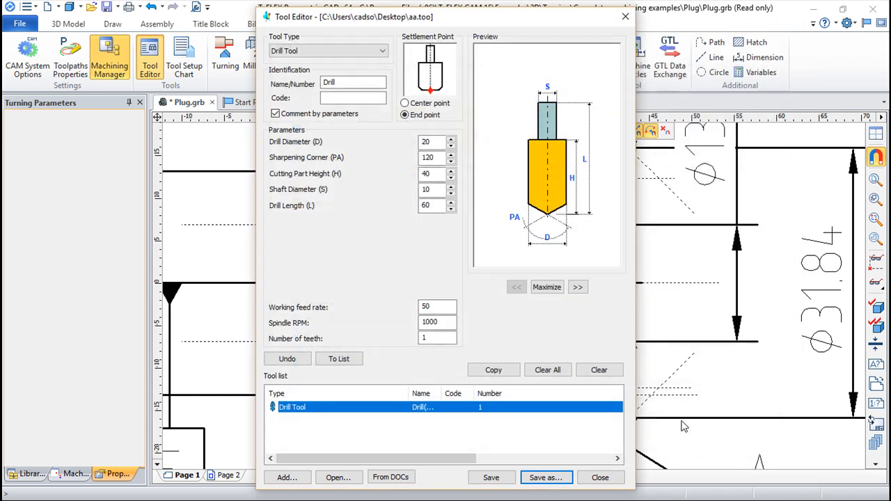
pyautogui.click(601, 478)
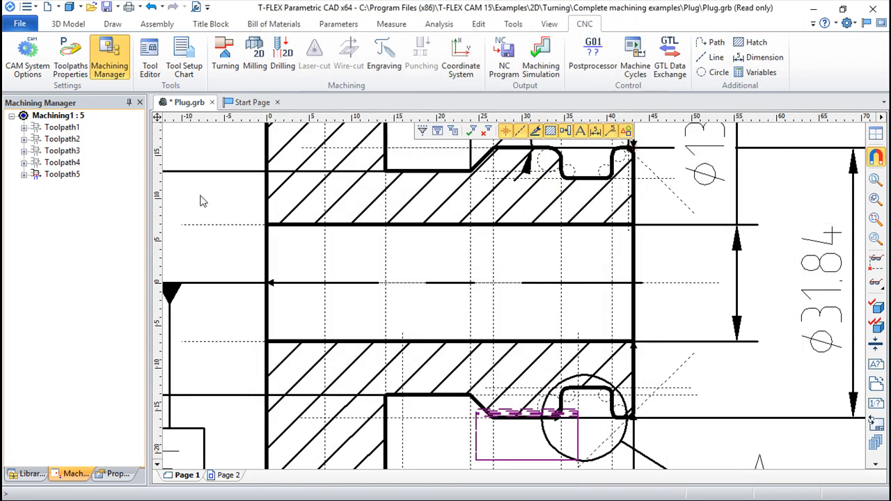
# Start a turning operation for tap thread cutting and assign the straight path along the bore's centre axis to it
pyautogui.click(226, 61)
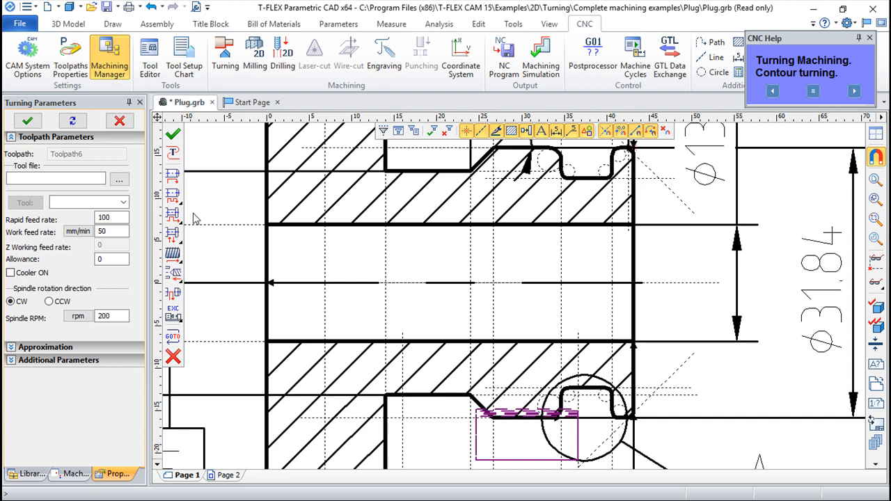
pyautogui.click(179, 258)
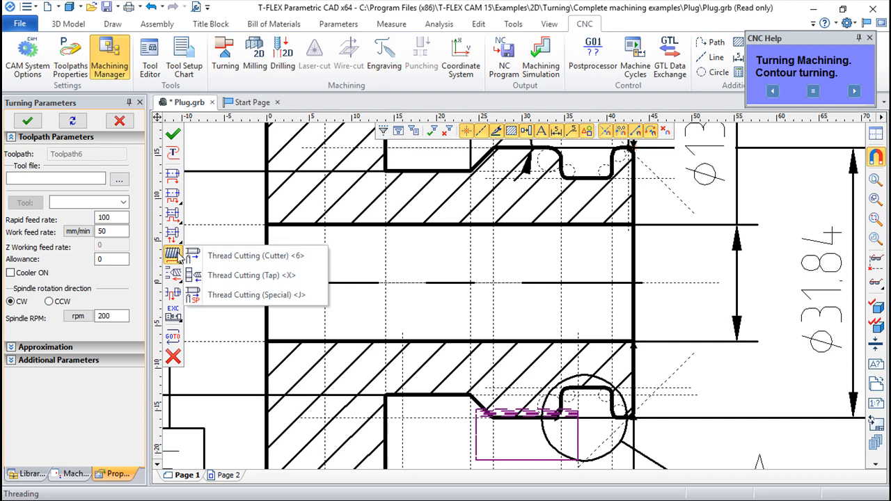
pyautogui.click(230, 277)
pyautogui.click(572, 284)
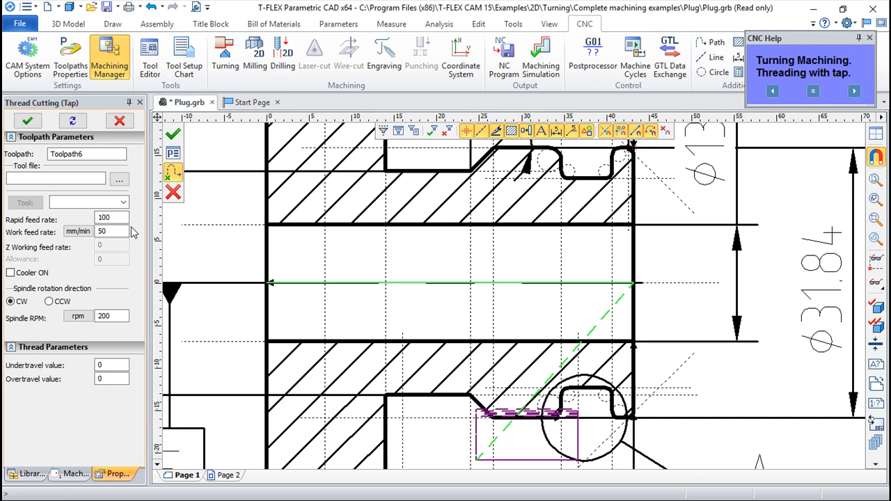
# Load aa.too as the tool file for the tap threading and select its drill tool with L=60 and D=20
pyautogui.click(119, 180)
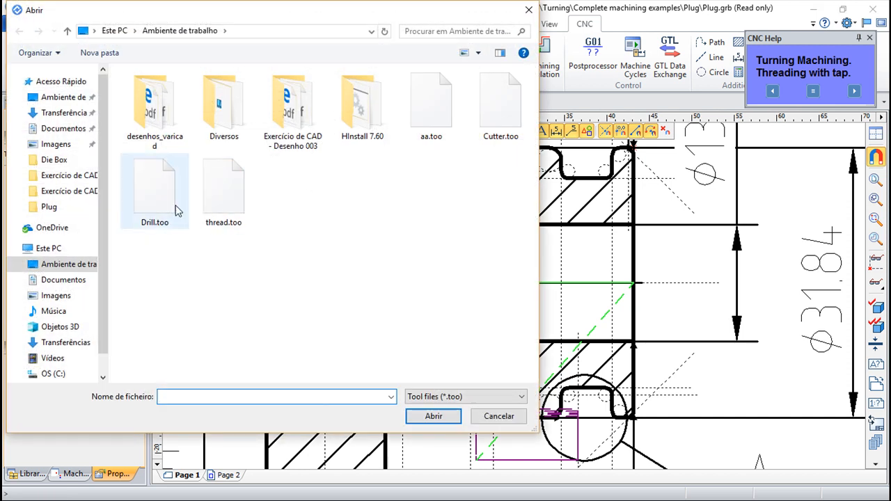
pyautogui.doubleClick(426, 94)
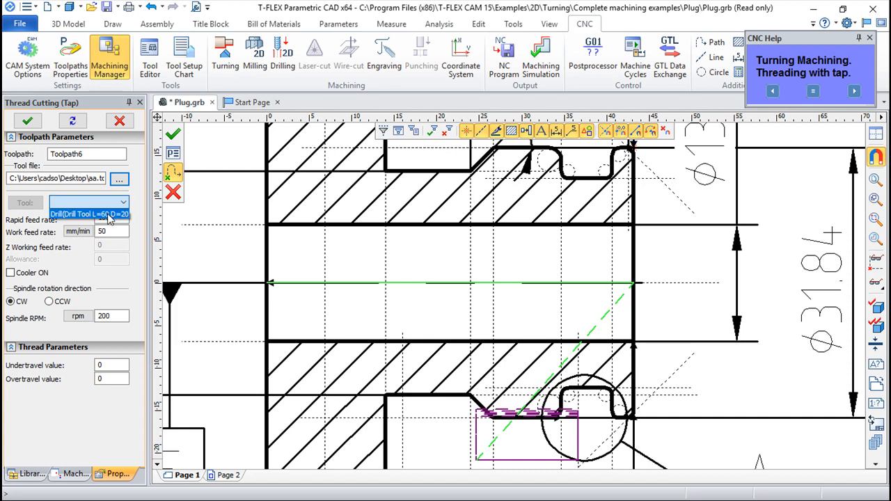
pyautogui.click(116, 231)
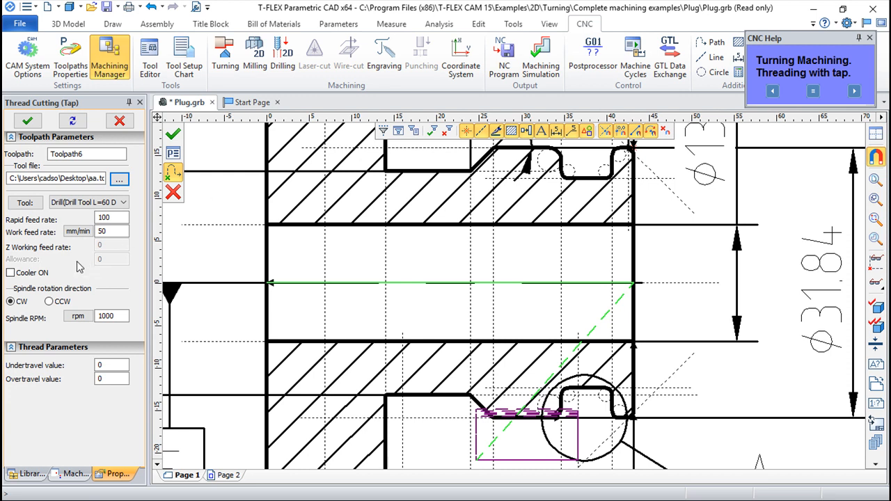
# Set the thread's undertravel value to 2 and create the tap threading toolpath
pyautogui.click(113, 364)
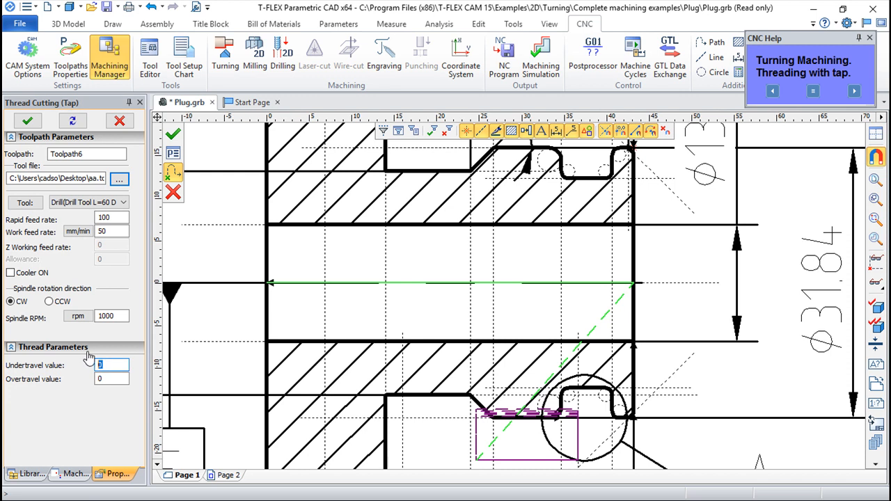
pyautogui.write('2')
pyautogui.click(173, 133)
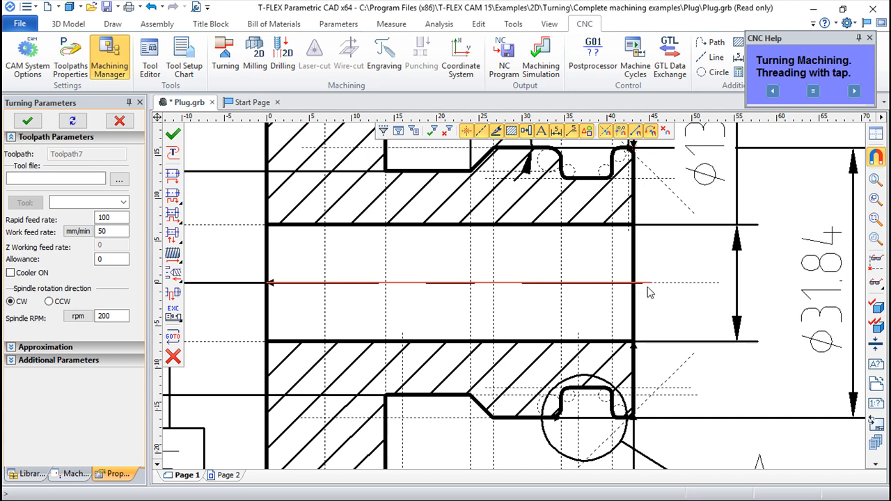
# Run the machining simulation of the tap threading toolpath, inspect the tool at the plug's bore, and exit the simulation
pyautogui.click(541, 65)
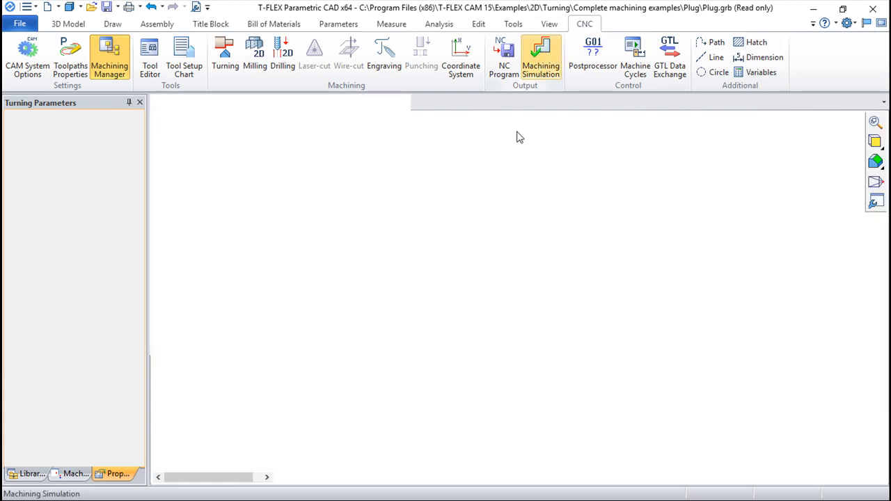
pyautogui.moveTo(651, 372); pyautogui.dragTo(404, 420)
pyautogui.moveTo(611, 358); pyautogui.dragTo(534, 369)
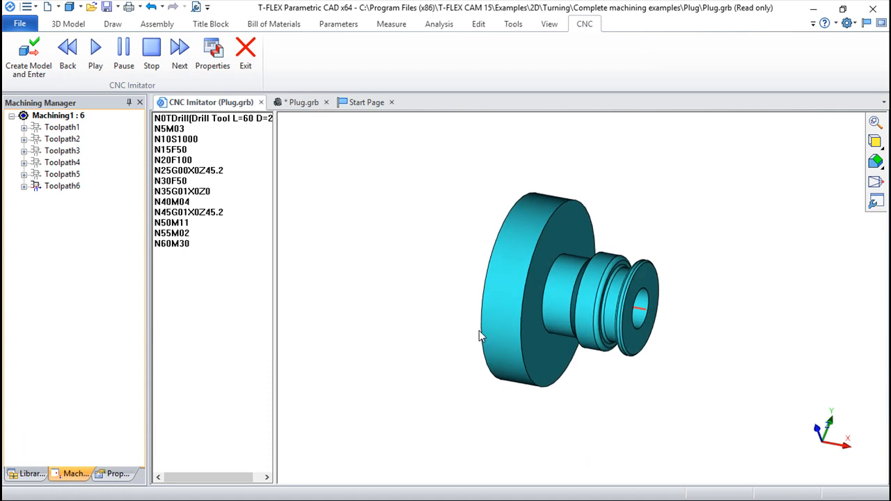
pyautogui.click(96, 50)
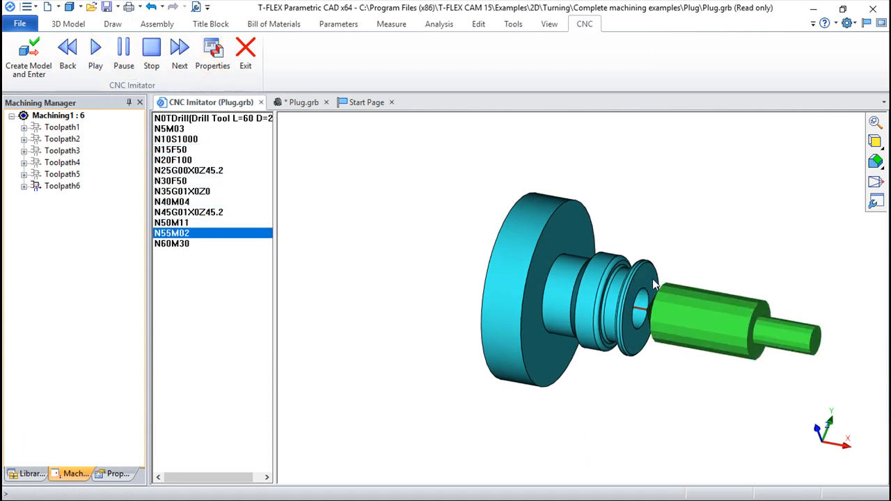
pyautogui.scroll(2, 685, 325)
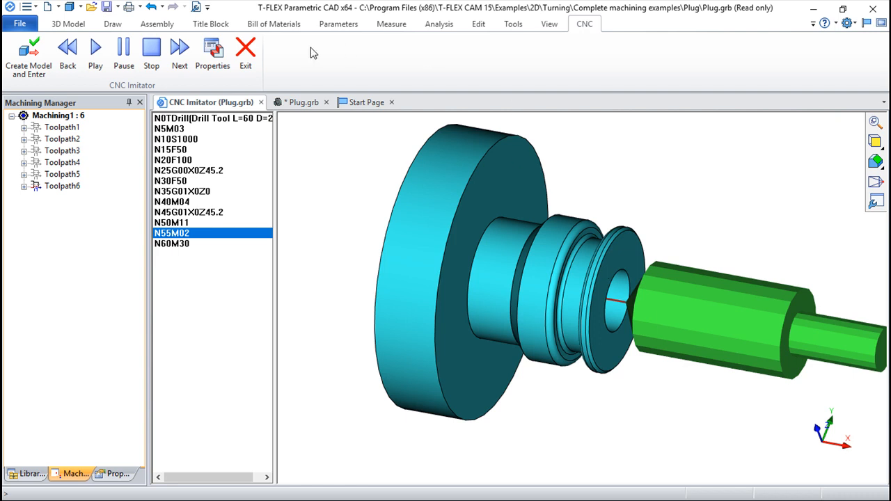
pyautogui.click(245, 50)
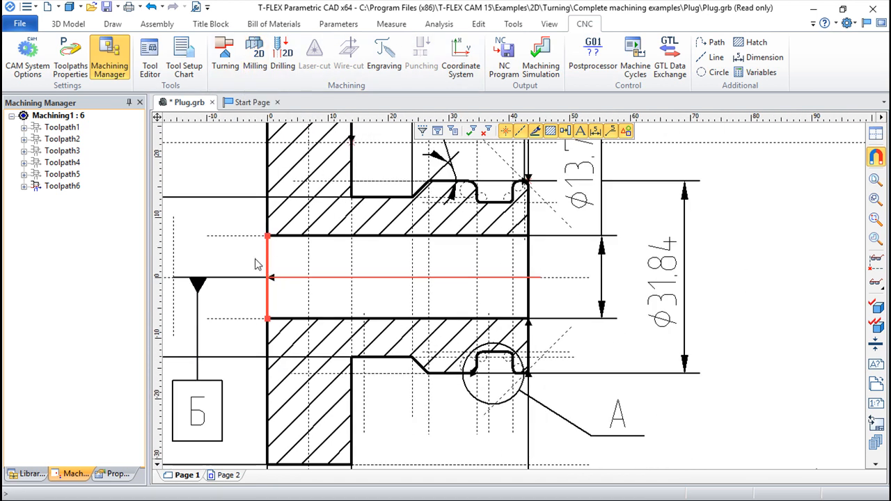
# Start an axial drilling turning operation, load Drill.too as its tool file and select the Drill tool
pyautogui.click(225, 57)
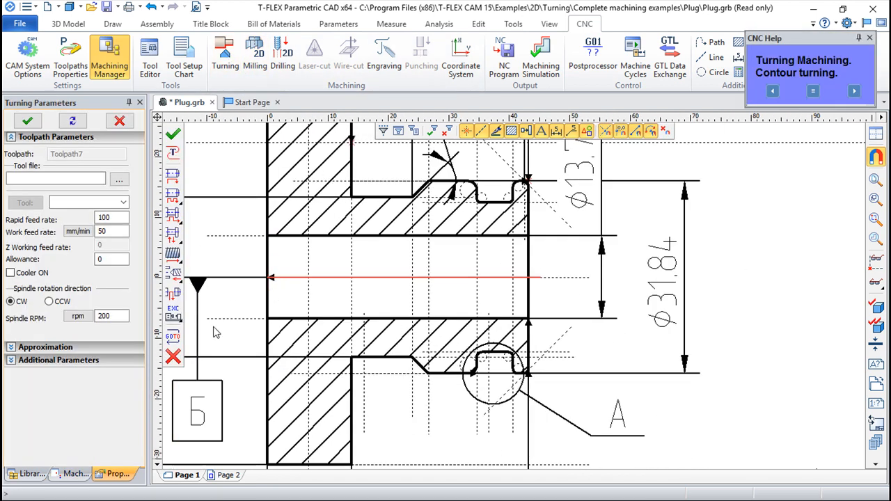
pyautogui.click(175, 275)
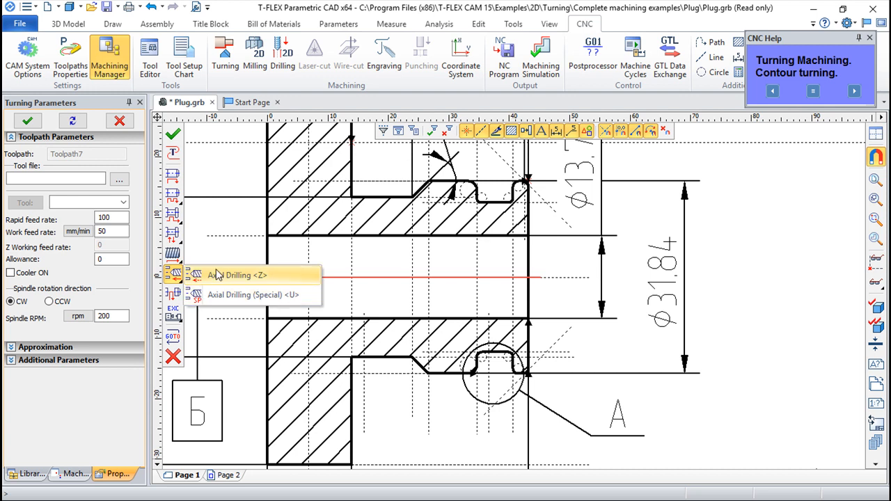
pyautogui.click(217, 278)
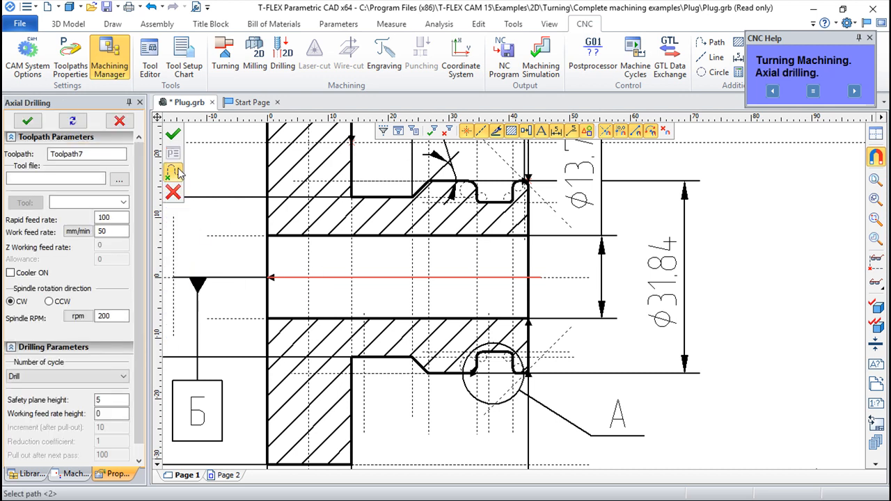
pyautogui.click(119, 179)
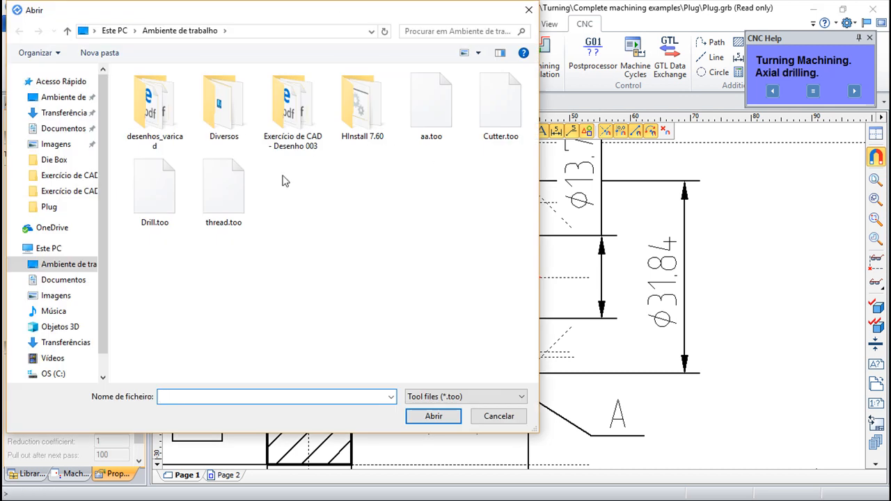
pyautogui.click(152, 188)
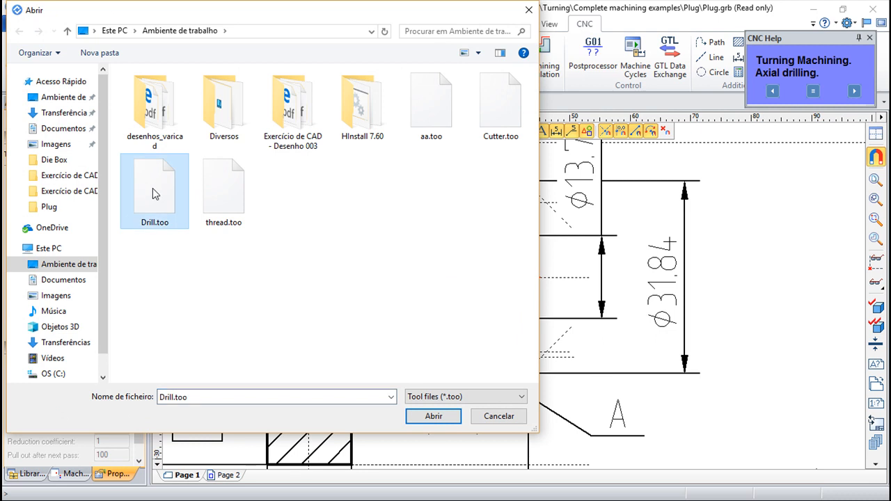
pyautogui.doubleClick(152, 188)
pyautogui.click(125, 203)
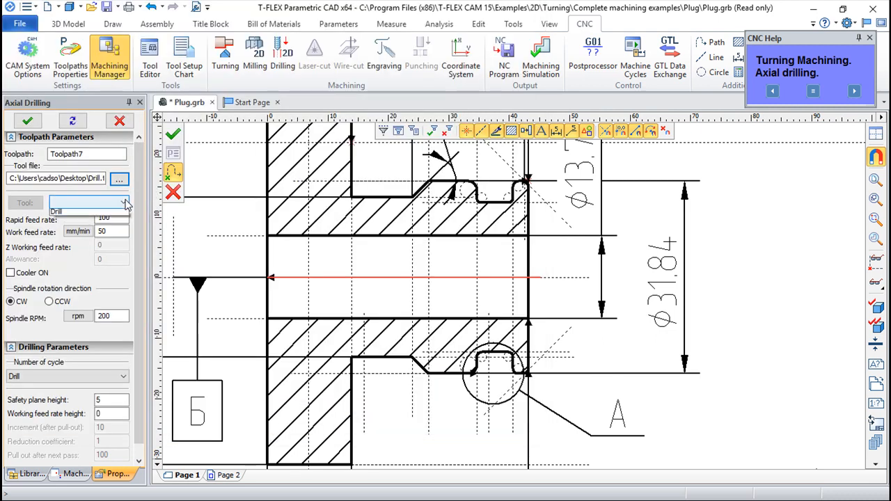
pyautogui.click(68, 215)
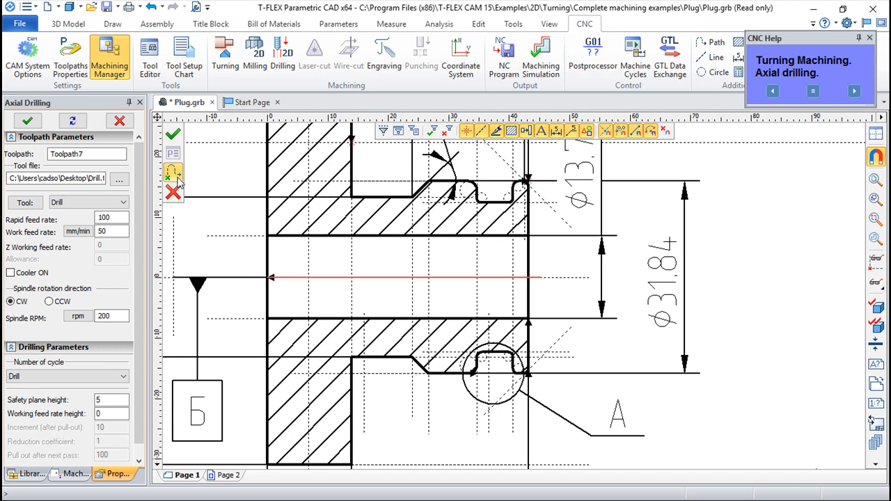
# Assign the straight path along the bore's centre axis to the axial drilling and choose the Drill cycle
pyautogui.click(493, 287)
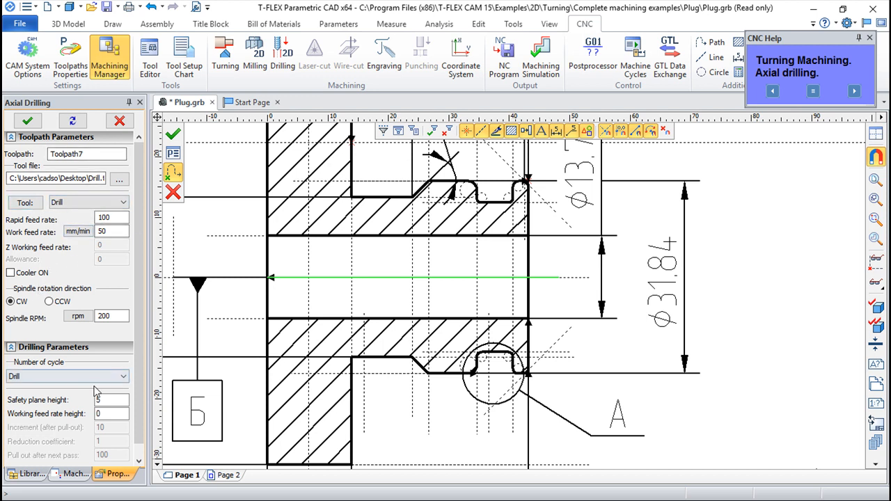
pyautogui.scroll(-1, 138, 424)
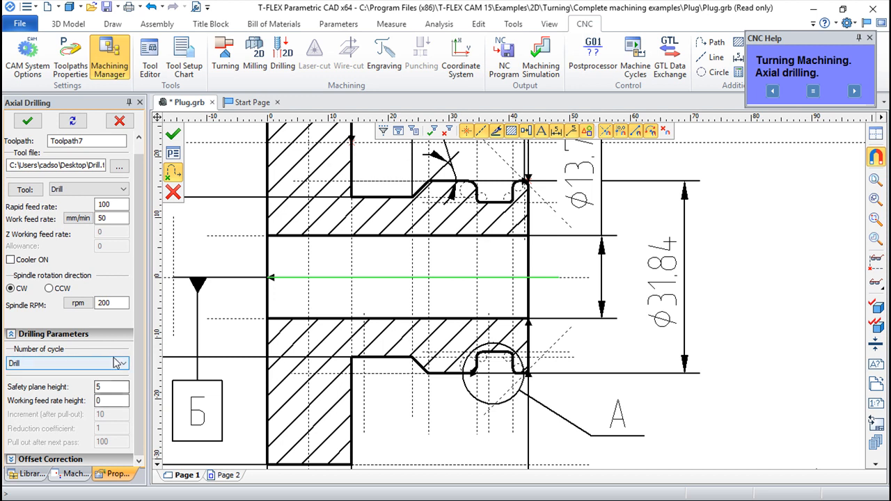
pyautogui.click(31, 364)
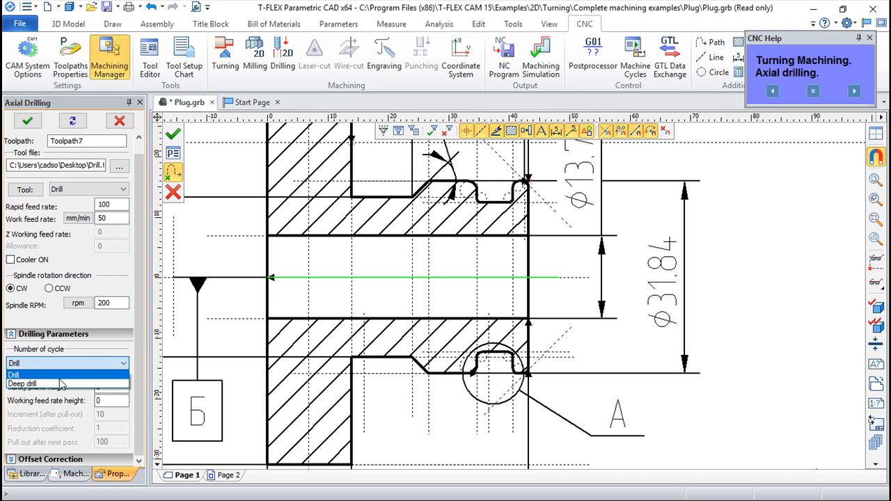
pyautogui.click(11, 376)
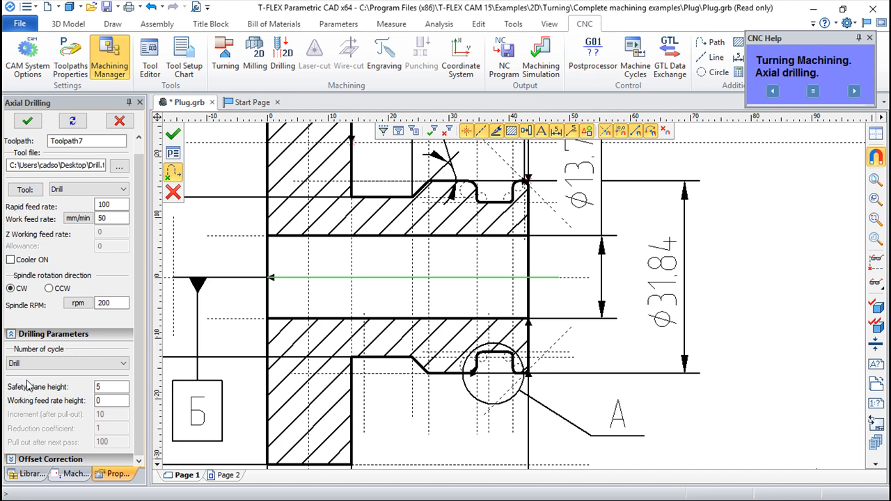
# Set the working feed rate height to 1, review the offset correction options, and create the axial drilling toolpath
pyautogui.click(103, 388)
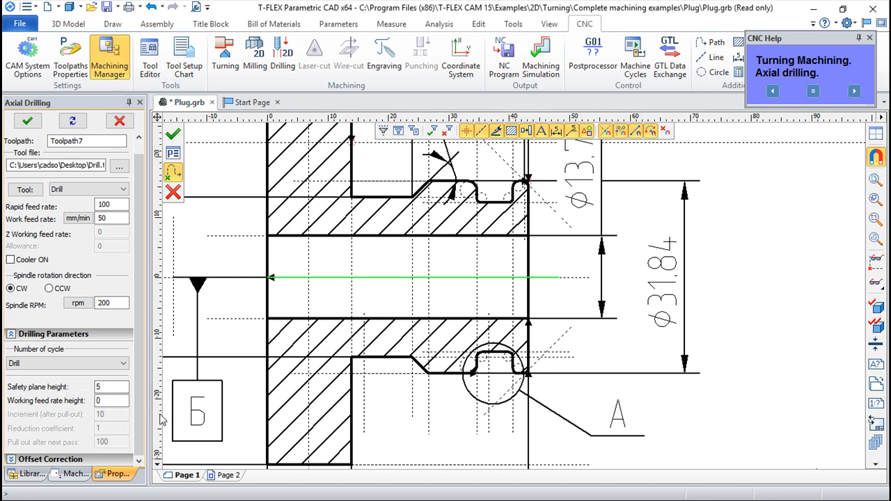
pyautogui.click(105, 387)
pyautogui.click(111, 399)
pyautogui.doubleClick(105, 400)
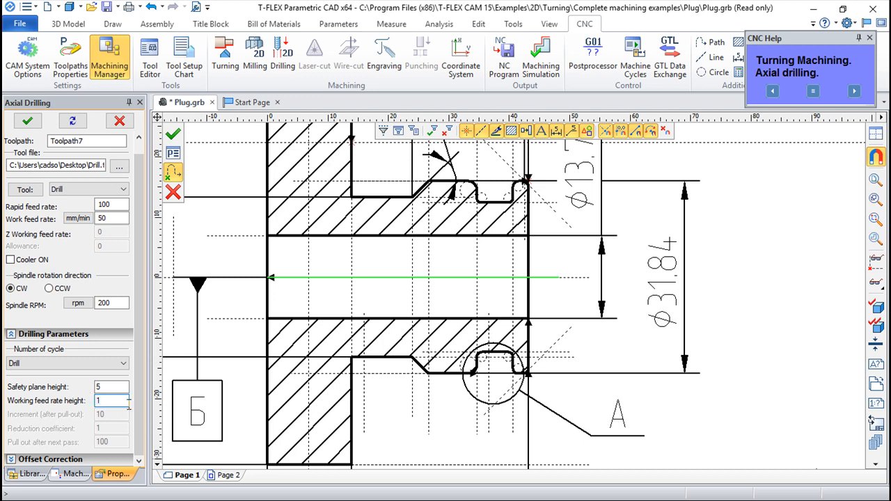
pyautogui.click(12, 461)
pyautogui.scroll(-2, 138, 456)
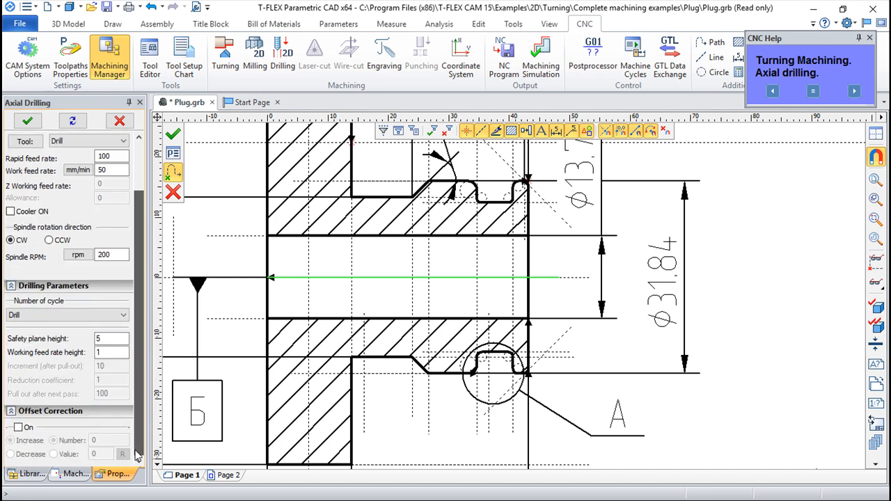
pyautogui.scroll(3, 137, 403)
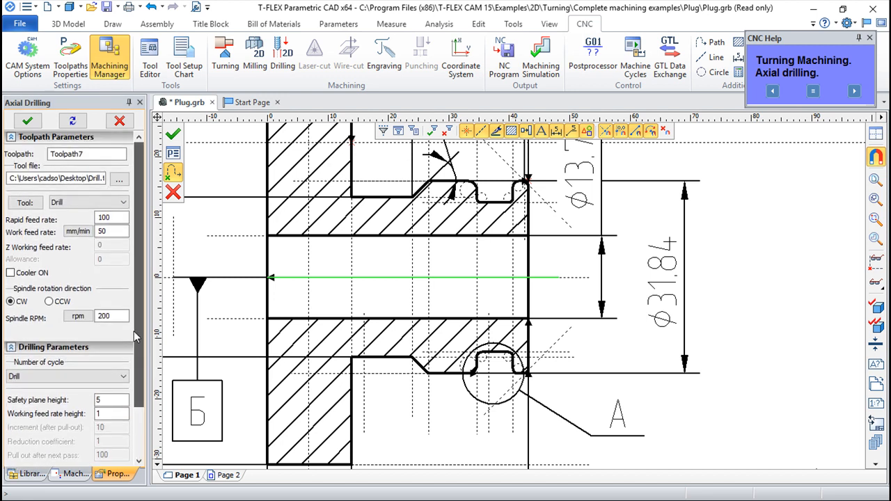
pyautogui.click(174, 132)
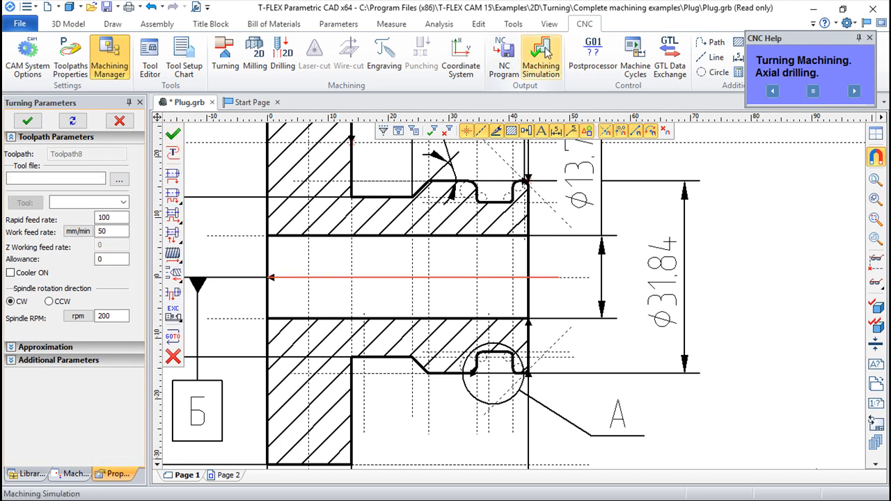
# Run the machining simulation of the axial drilling toolpath, inspect the drill and bore from several angles, and exit the simulation
pyautogui.click(541, 59)
pyautogui.moveTo(702, 330); pyautogui.dragTo(533, 356)
pyautogui.click(95, 47)
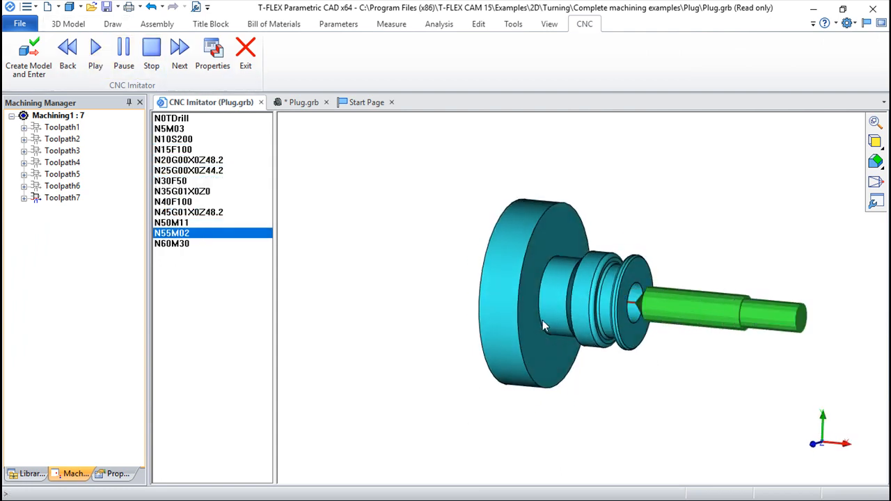
pyautogui.moveTo(545, 318); pyautogui.dragTo(667, 326)
pyautogui.moveTo(396, 279); pyautogui.dragTo(363, 282)
pyautogui.moveTo(322, 262); pyautogui.dragTo(353, 293)
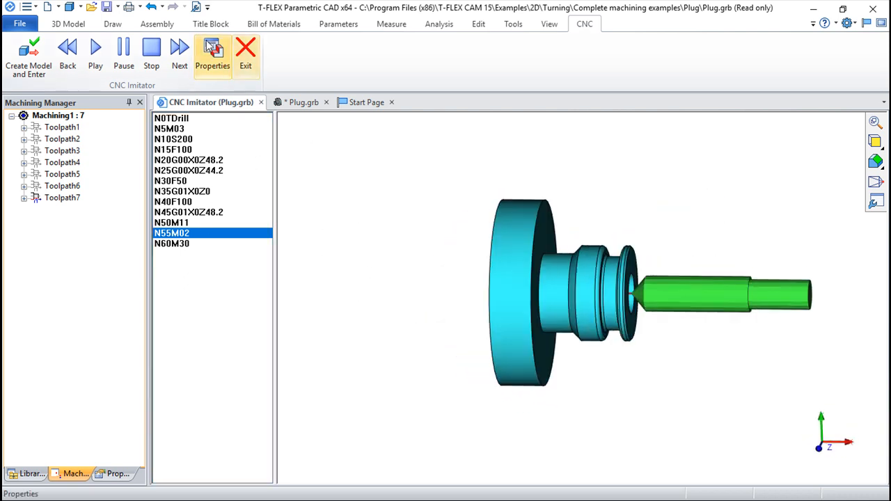
pyautogui.moveTo(421, 287); pyautogui.dragTo(518, 315)
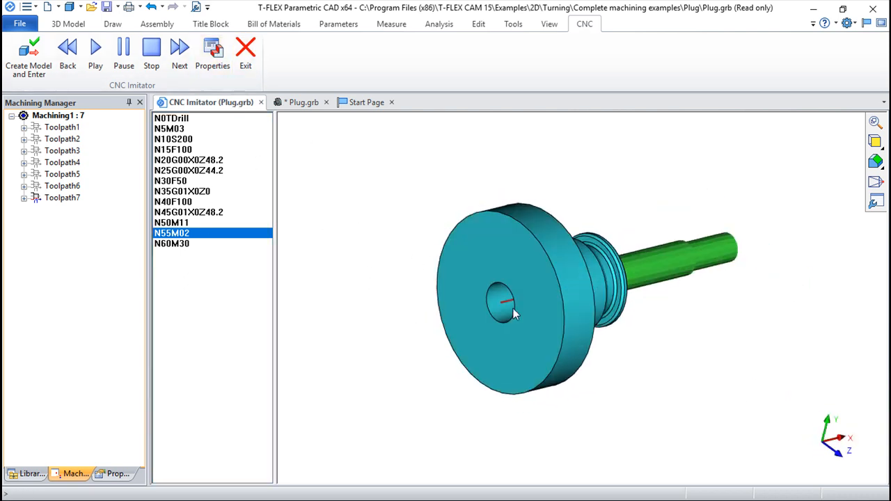
pyautogui.click(101, 53)
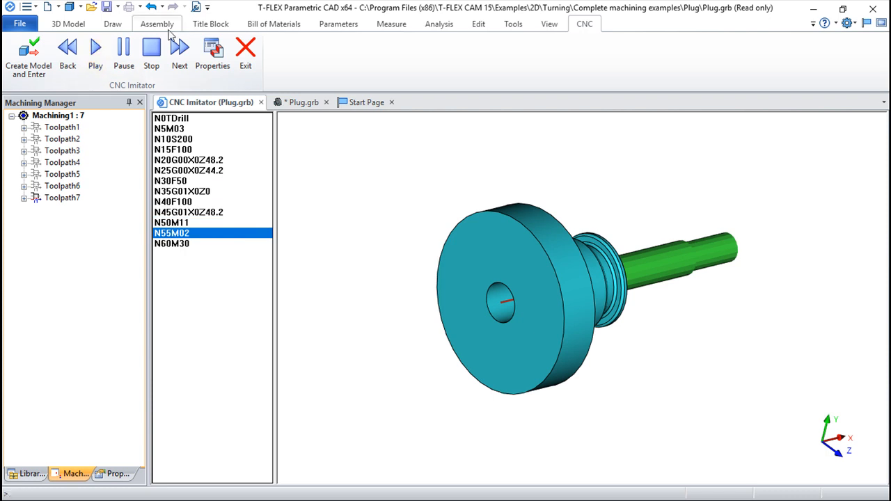
pyautogui.click(245, 50)
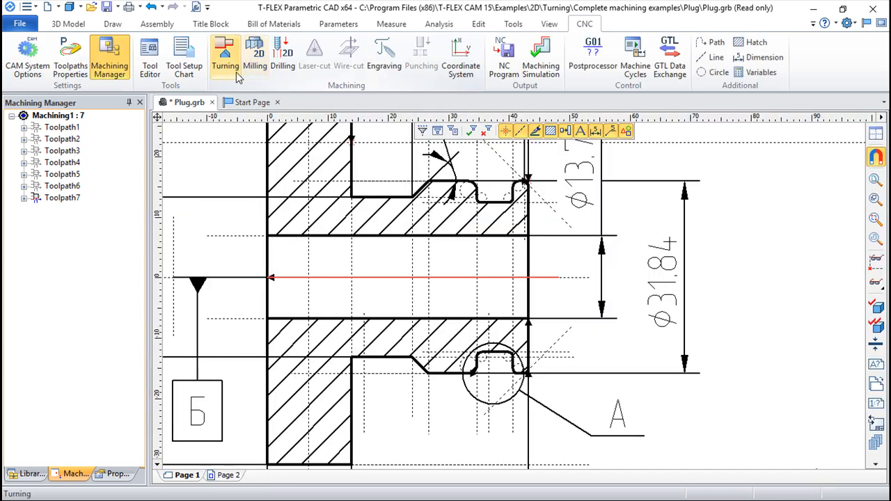
# Edit Toolpath7 to use the Deep drill cycle with a pull out after next pass of 3, and apply the changes
pyautogui.doubleClick(61, 197)
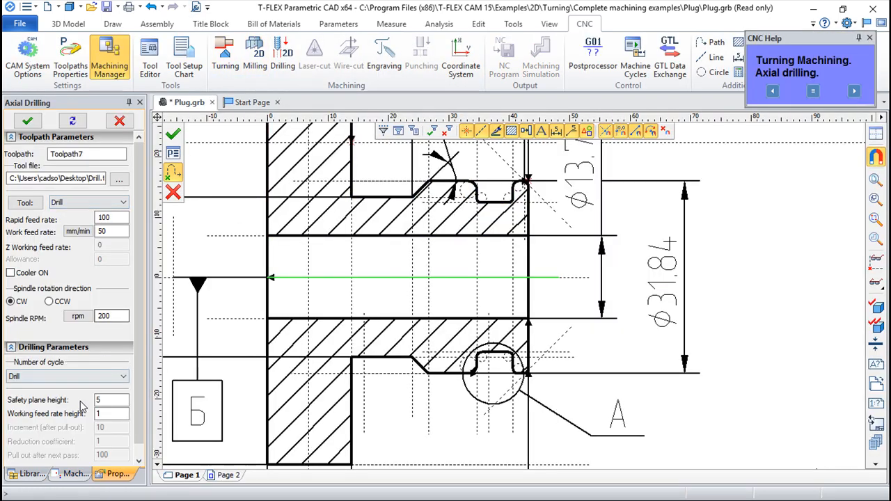
pyautogui.click(123, 376)
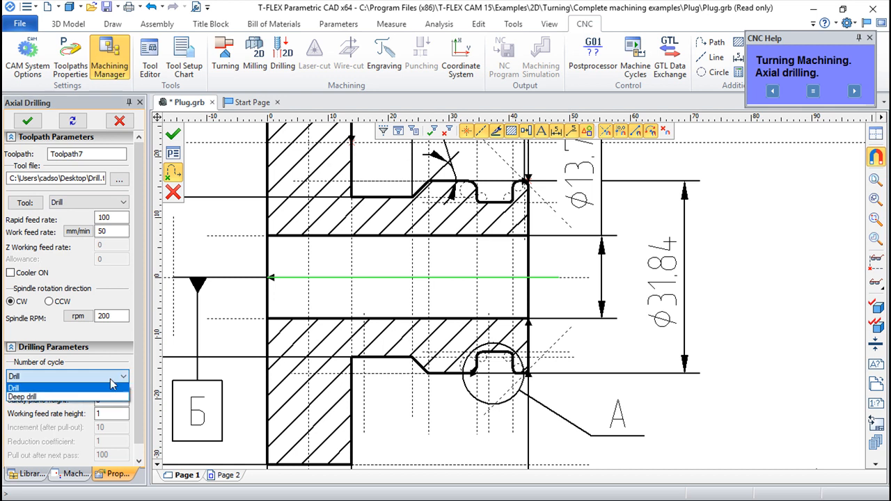
pyautogui.click(62, 397)
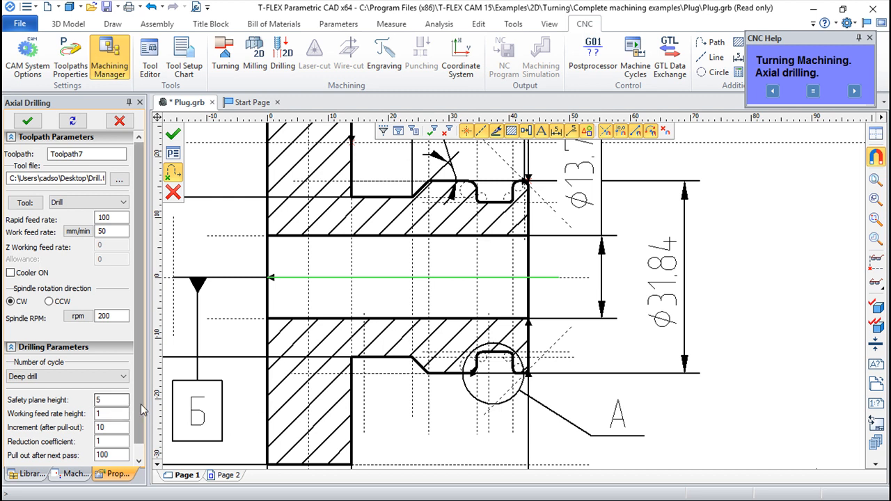
pyautogui.scroll(-1, 128, 415)
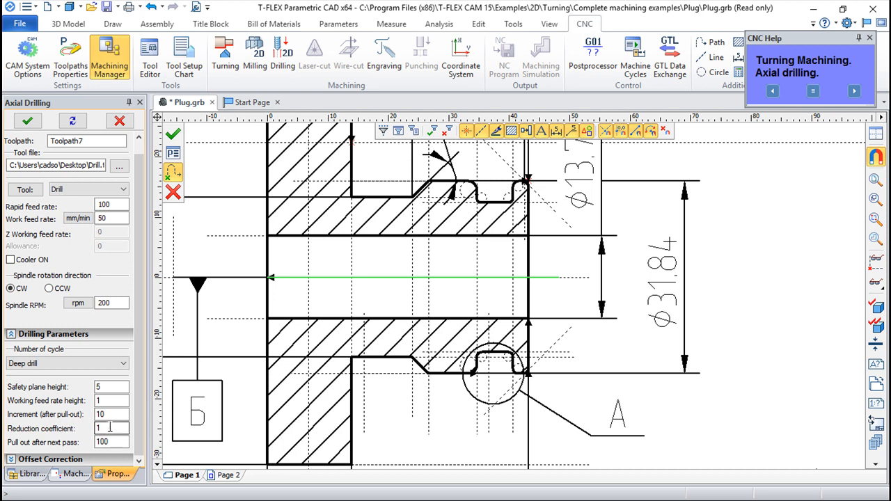
pyautogui.click(103, 415)
pyautogui.click(104, 426)
pyautogui.doubleClick(110, 442)
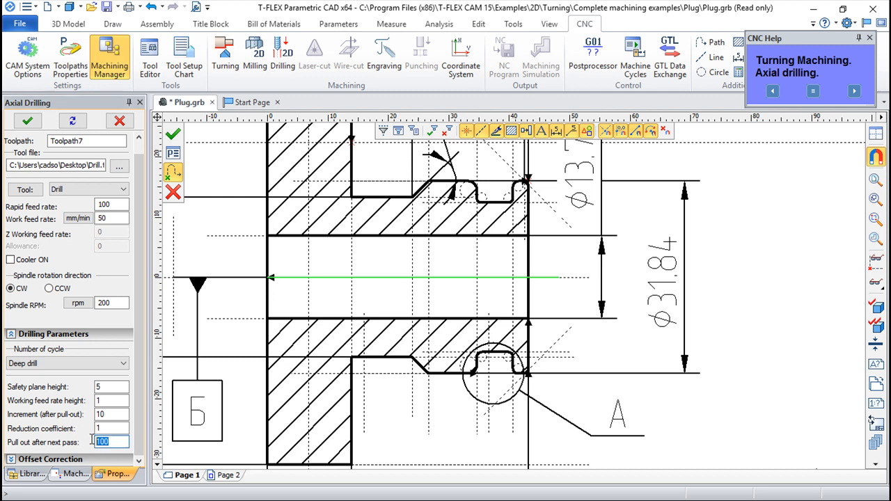
pyautogui.write('3')
pyautogui.click(176, 134)
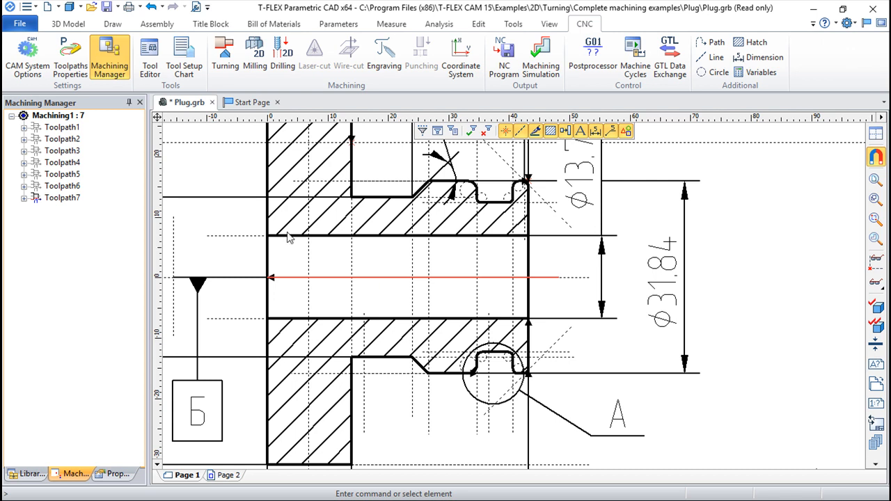
# Run the machining simulation of the deep drilling toolpath and exit the simulation
pyautogui.click(542, 56)
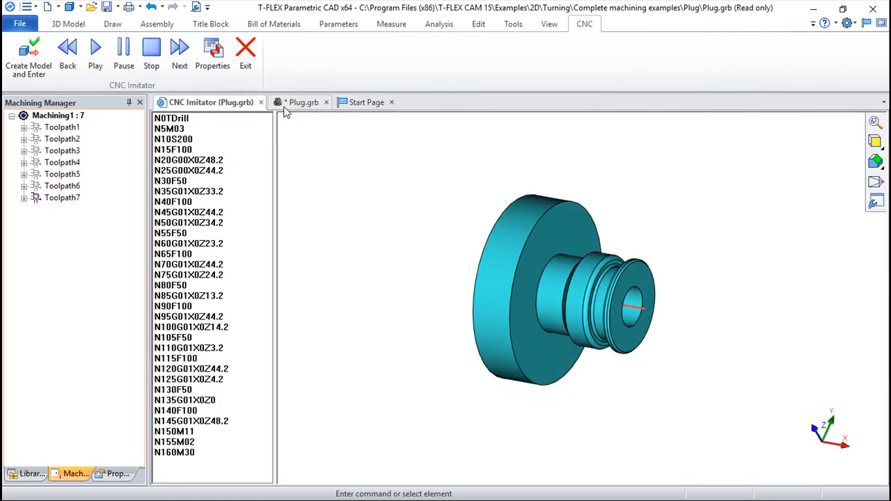
pyautogui.click(92, 57)
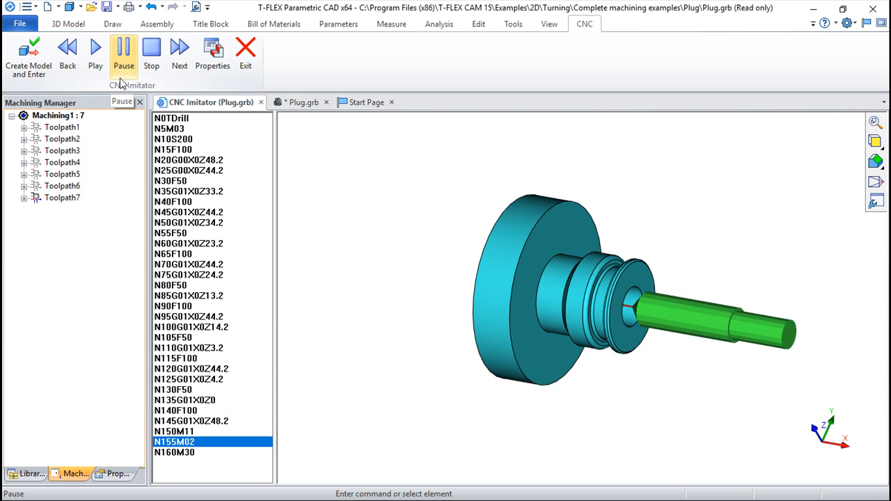
pyautogui.click(246, 66)
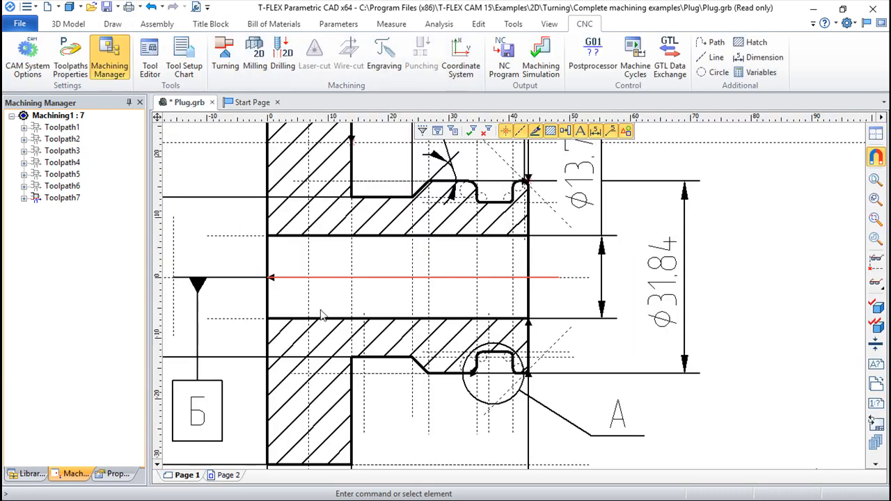
# Start another turning operation on the plug drawing
pyautogui.click(225, 59)
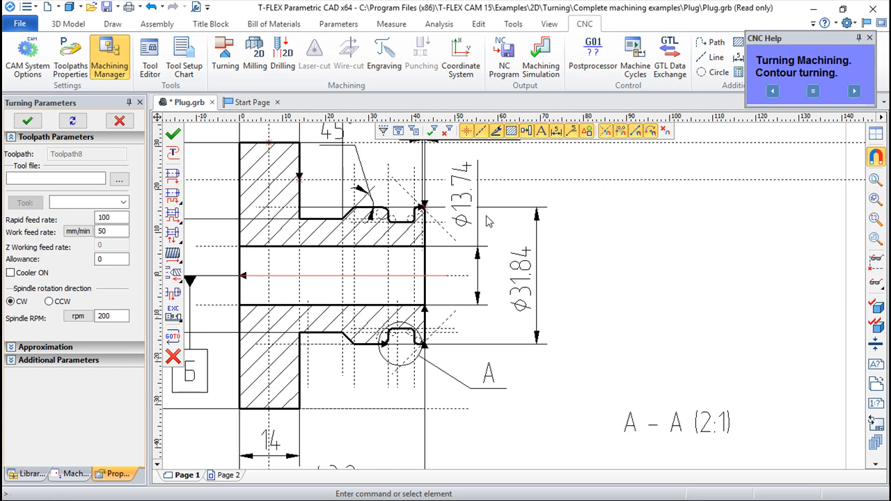
pyautogui.moveTo(553, 323)
pyautogui.mouseDown(button='middle')
pyautogui.moveTo(634, 367)
pyautogui.moveTo(658, 356)
pyautogui.mouseUp(button='middle')
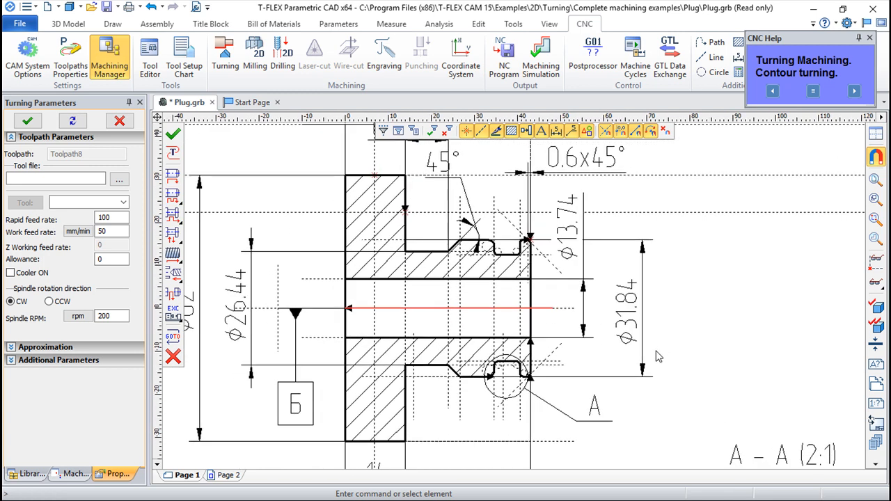